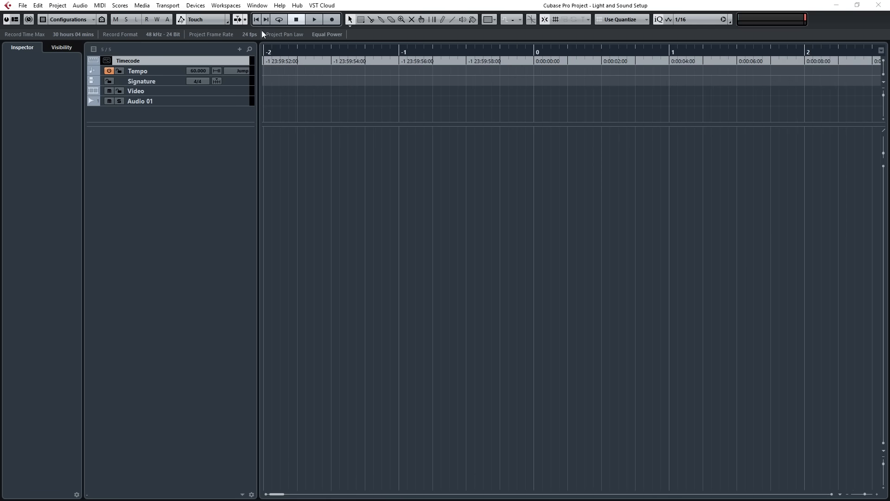
Place the project cursor one second before timecode 0:00:00:00 on the timeline.
{"action": "left_click_drag", "start_coordinate": [341, 107], "coordinate": [268, 118]}
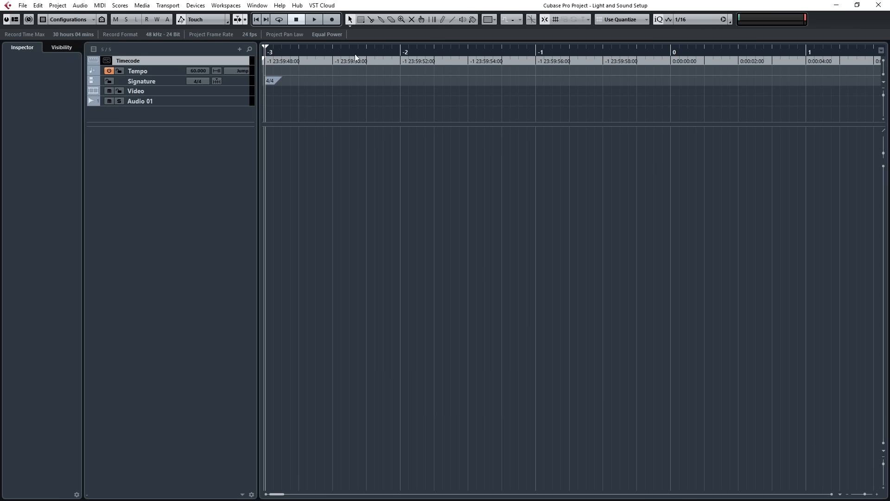
{"action": "left_click", "coordinate": [671, 55]}
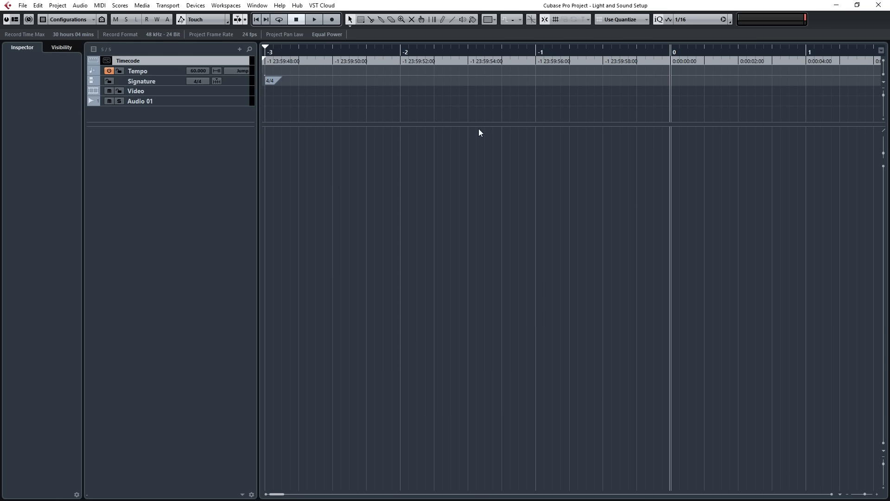
{"action": "left_click", "coordinate": [636, 52]}
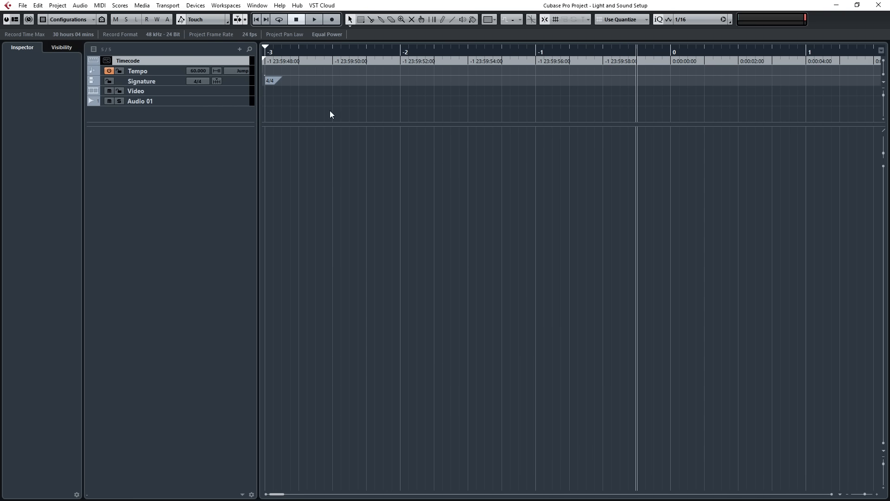
{"action": "key", "text": "g"}
{"action": "key", "text": "g"}
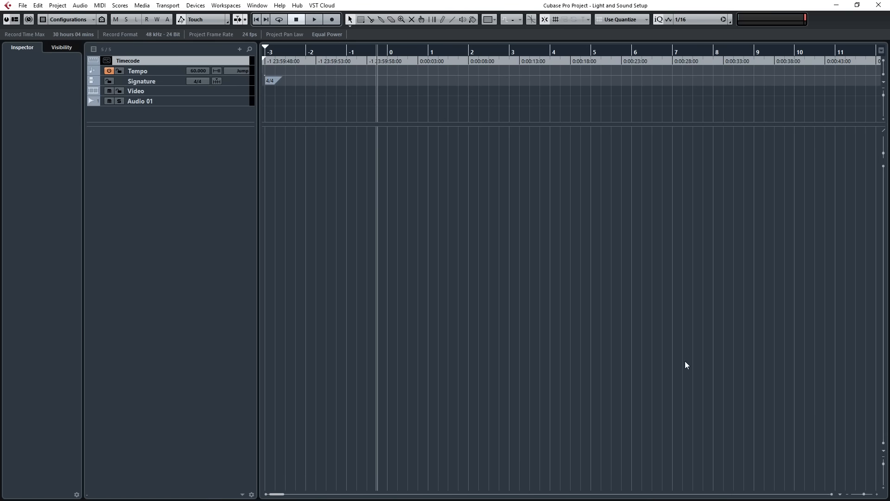
Add Vienna Ensemble Pro as a rack instrument together with its own MIDI track.
{"action": "key", "text": "F11"}
{"action": "right_click", "coordinate": [718, 420]}
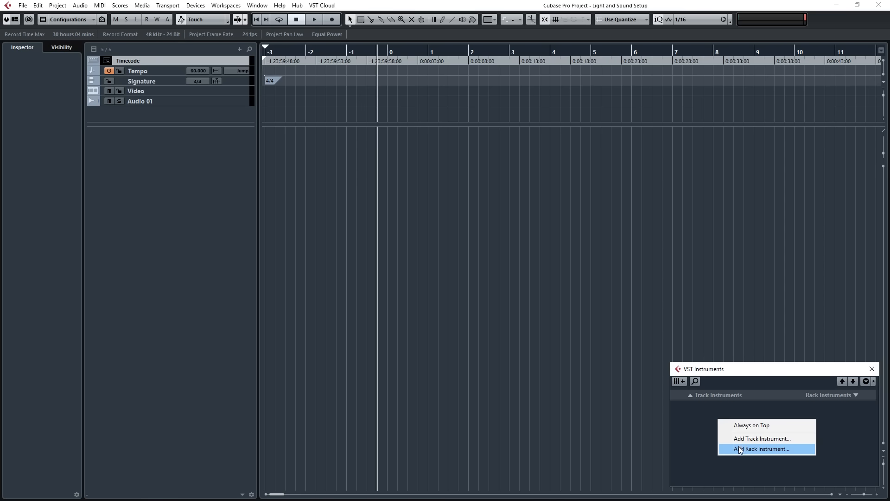
{"action": "left_click", "coordinate": [739, 449]}
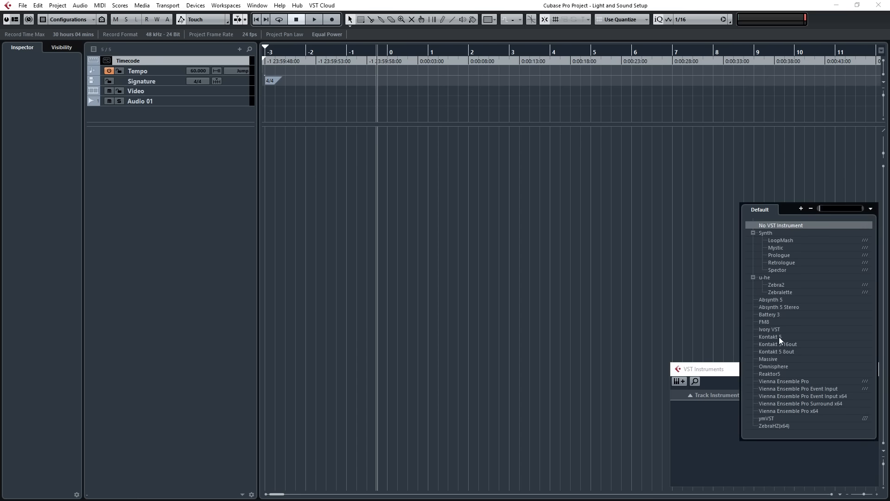
{"action": "left_click", "coordinate": [793, 382]}
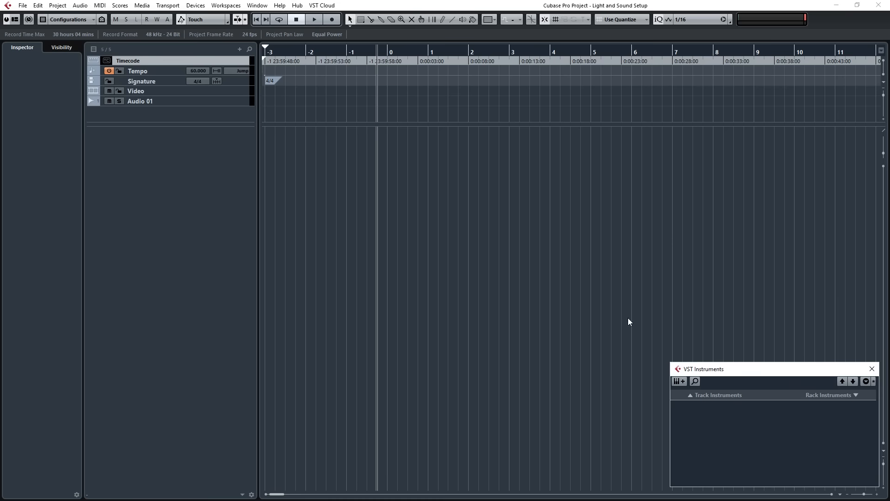
{"action": "left_click", "coordinate": [425, 269]}
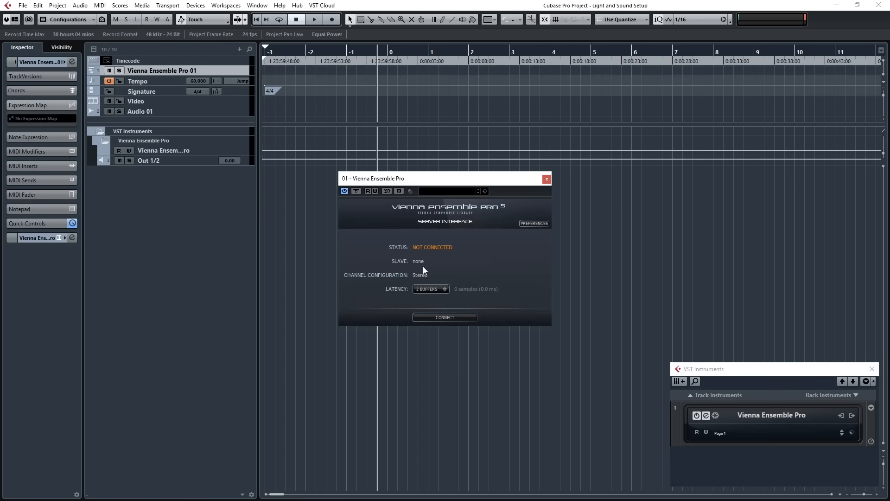
Move the Vienna Ensemble Pro 01 track to the lower track section and the VST Instruments folder to the upper one, collapsed.
{"action": "left_click_drag", "start_coordinate": [185, 77], "coordinate": [194, 153]}
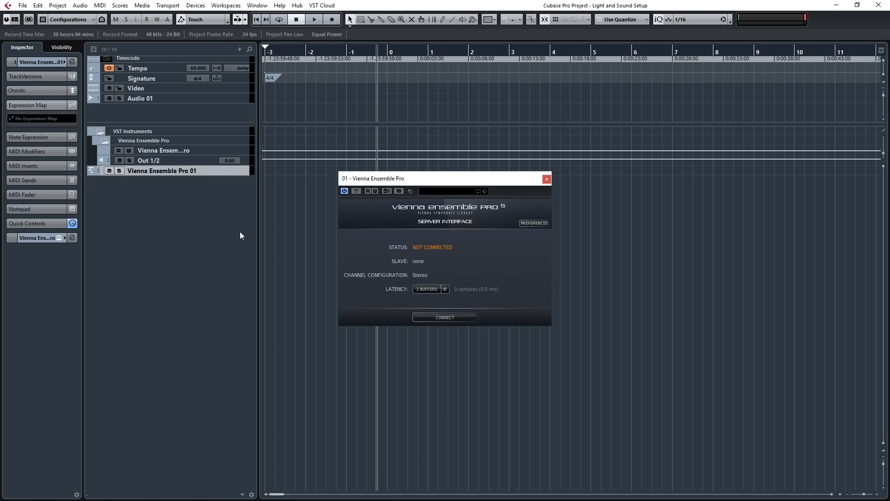
{"action": "left_click_drag", "start_coordinate": [106, 132], "coordinate": [145, 105]}
{"action": "left_click", "coordinate": [100, 108]}
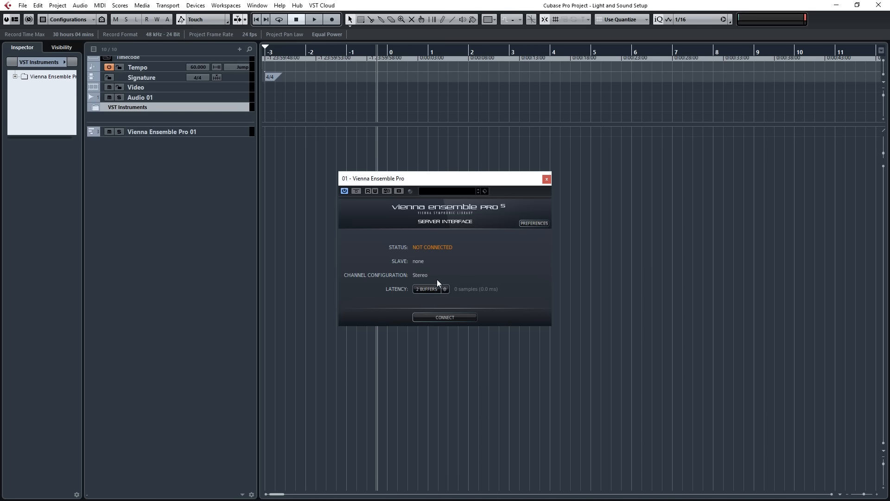
Connect the Vienna Ensemble Pro plugin to the localhost instance Light and Sound Setup and select the Vienna Ensemble Pro 01 track.
{"action": "left_click", "coordinate": [428, 316]}
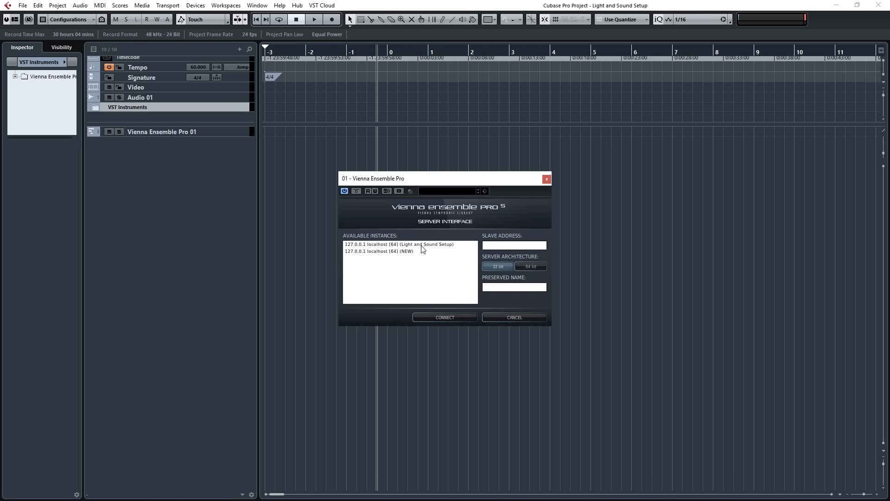
{"action": "left_click", "coordinate": [423, 246]}
{"action": "double_click", "coordinate": [424, 247]}
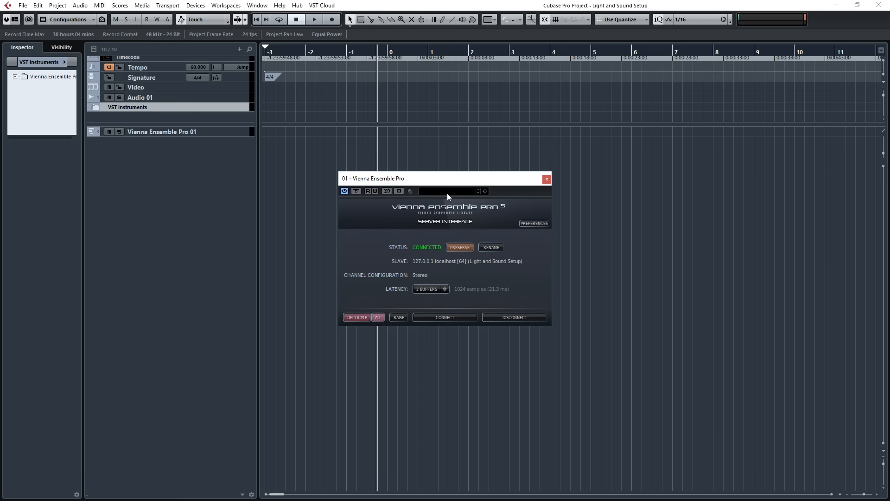
{"action": "left_click", "coordinate": [546, 179]}
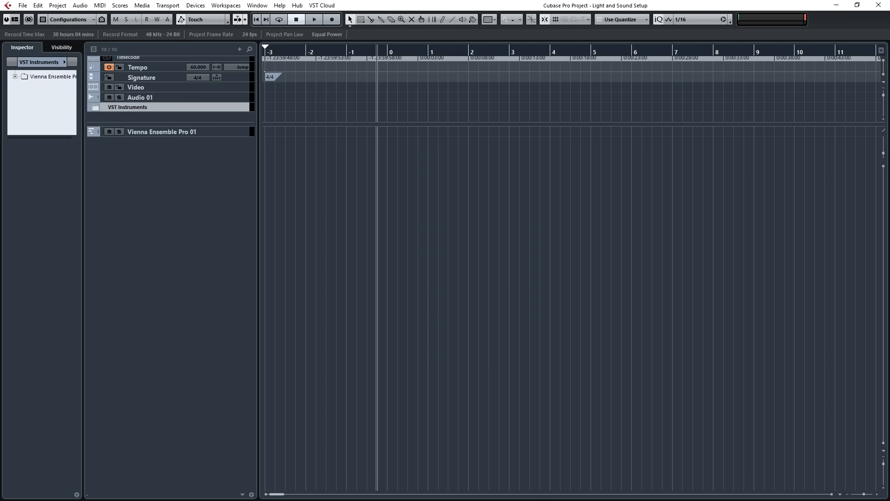
{"action": "left_click", "coordinate": [163, 132]}
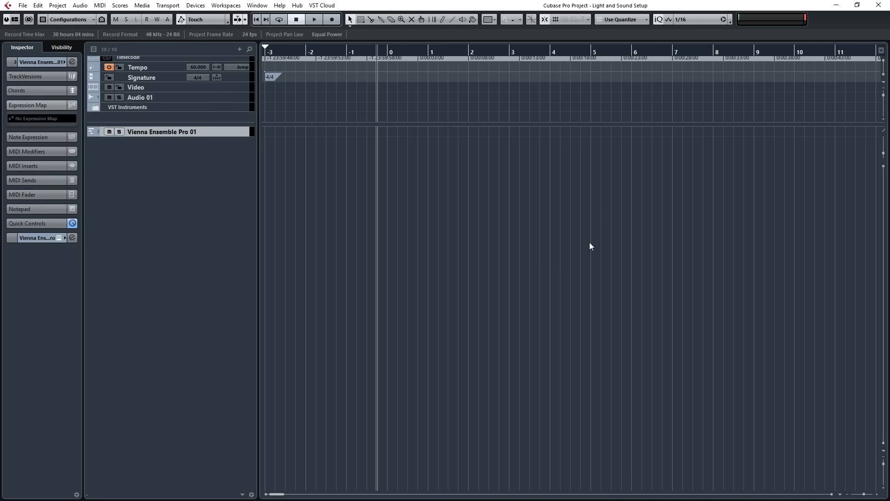
Switch to Vienna Ensemble Pro, add a Kontakt 5 plugin channel and set its MIDI input to VE PRO Plugin MIDI In 1.
{"action": "key", "text": "alt+Tab"}
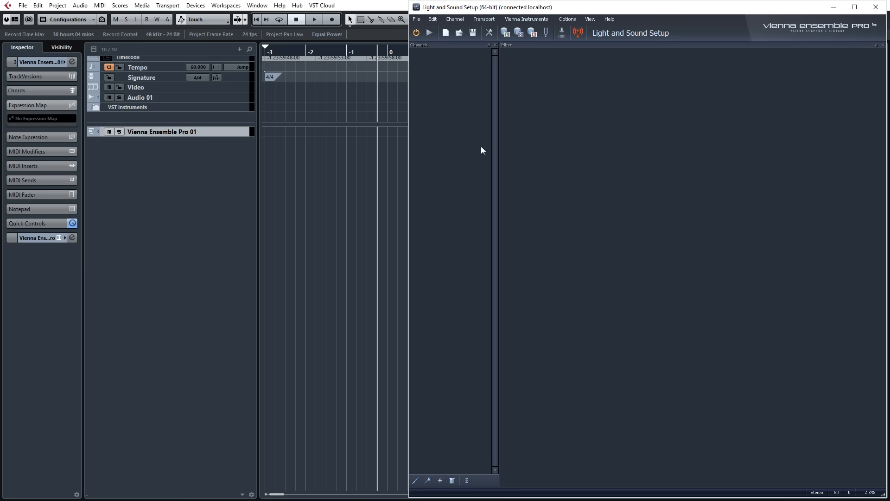
{"action": "right_click", "coordinate": [535, 123]}
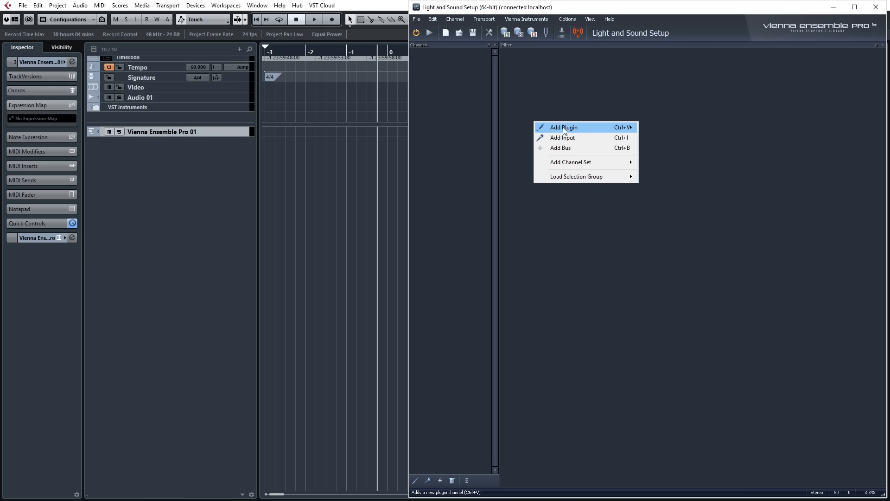
{"action": "mouse_move", "coordinate": [566, 129]}
{"action": "left_click", "coordinate": [674, 169]}
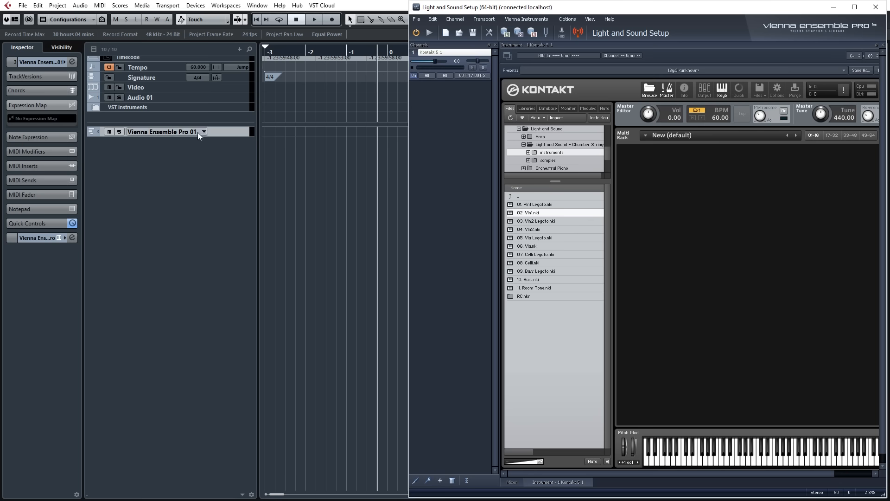
{"action": "left_click", "coordinate": [424, 77]}
{"action": "left_click", "coordinate": [449, 106]}
Open the instruments folder of the Light and Sound Chamber Strings library in the Kontakt browser.
{"action": "left_click", "coordinate": [540, 205]}
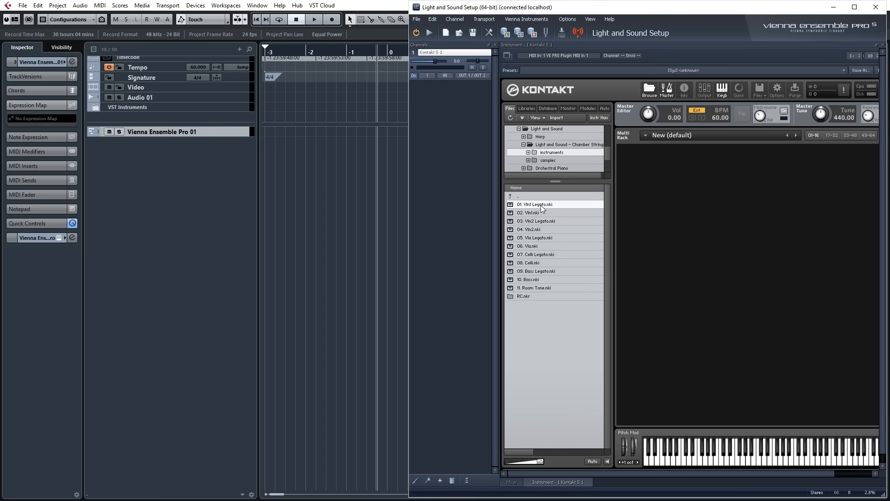
{"action": "left_click", "coordinate": [553, 147]}
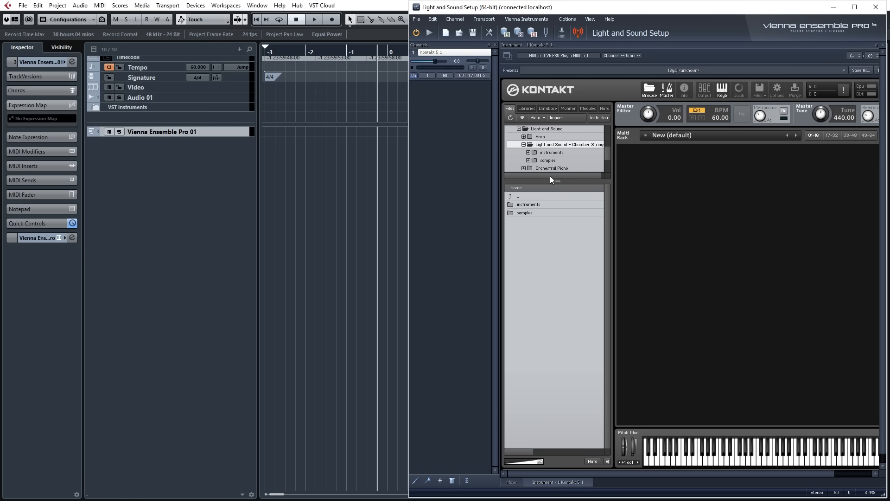
{"action": "left_click", "coordinate": [533, 203]}
{"action": "double_click", "coordinate": [532, 206]}
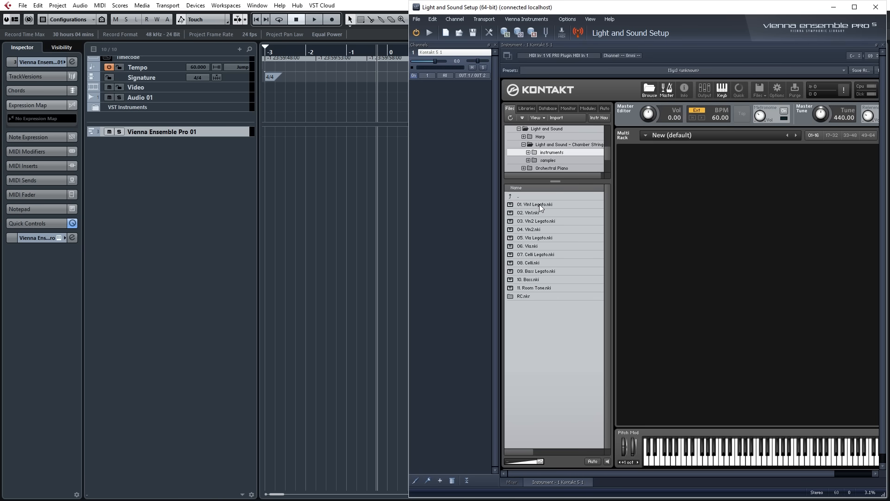
Load the ten string patches from 01. Vln1 Legato to 10. Bass into Kontakt in order and hide the file browser.
{"action": "double_click", "coordinate": [538, 204]}
{"action": "double_click", "coordinate": [531, 213]}
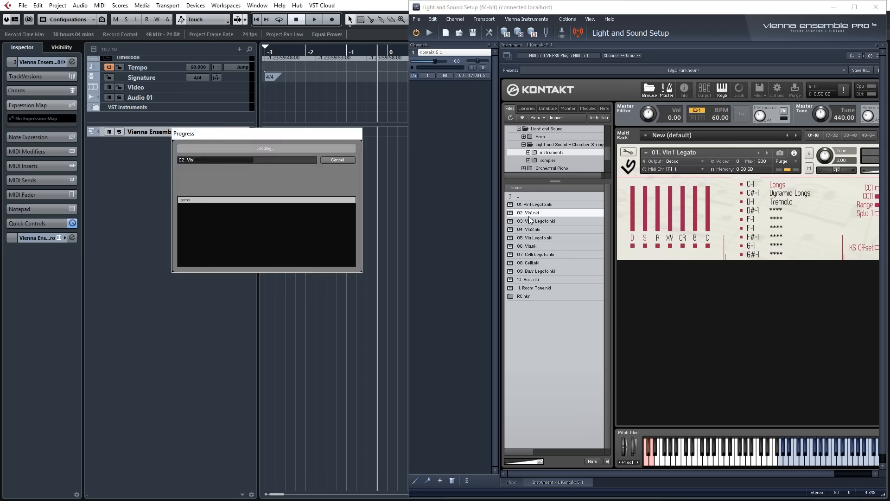
{"action": "double_click", "coordinate": [533, 222]}
{"action": "left_click", "coordinate": [530, 229]}
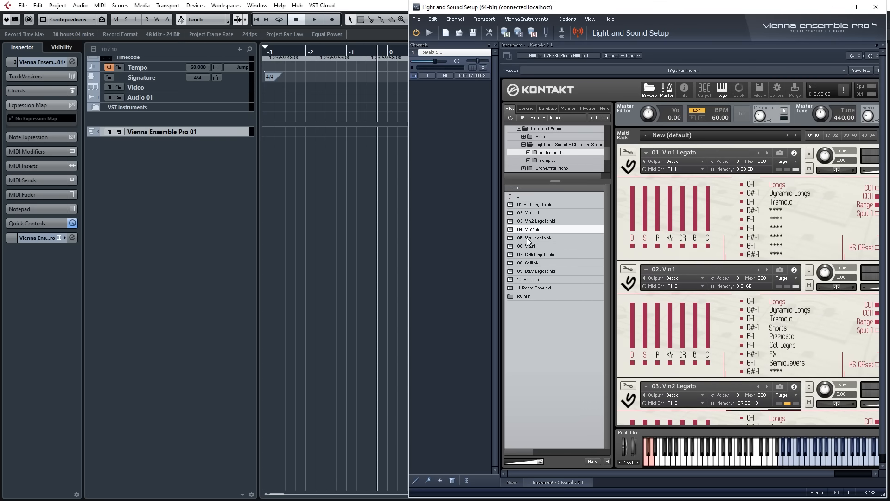
{"action": "double_click", "coordinate": [529, 238]}
{"action": "double_click", "coordinate": [531, 246]}
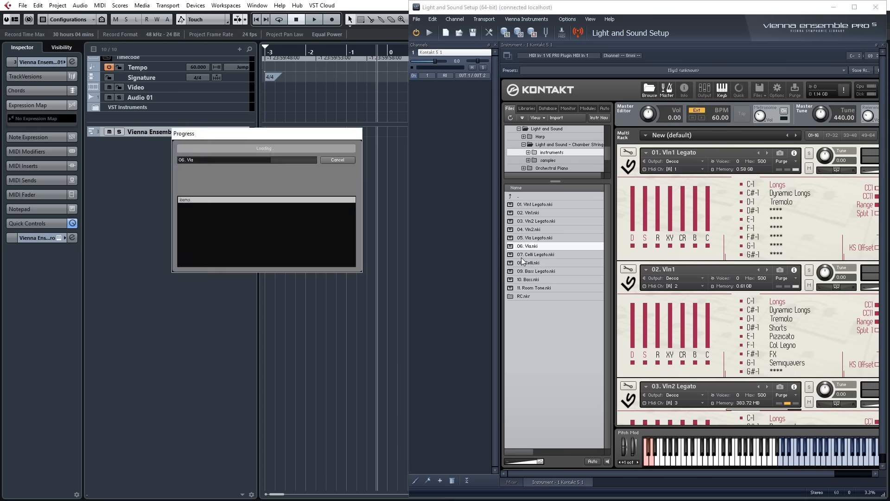
{"action": "double_click", "coordinate": [534, 254]}
{"action": "left_click", "coordinate": [531, 263]}
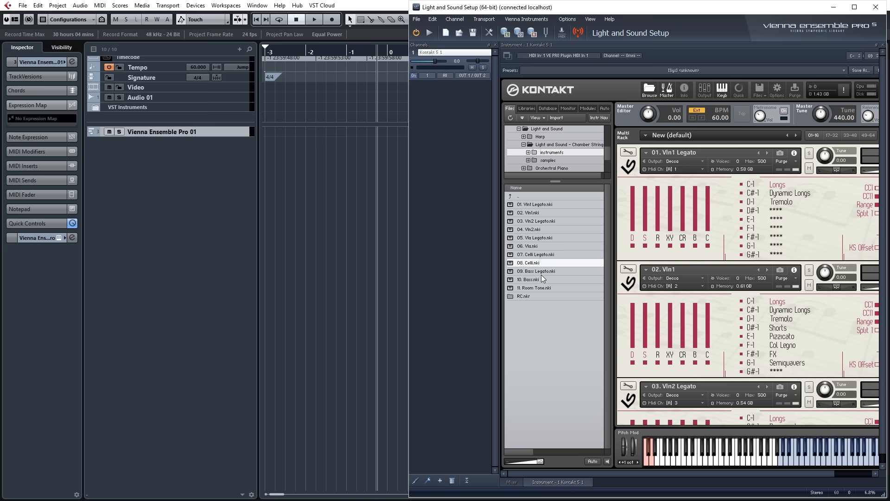
{"action": "double_click", "coordinate": [538, 272]}
{"action": "double_click", "coordinate": [528, 281]}
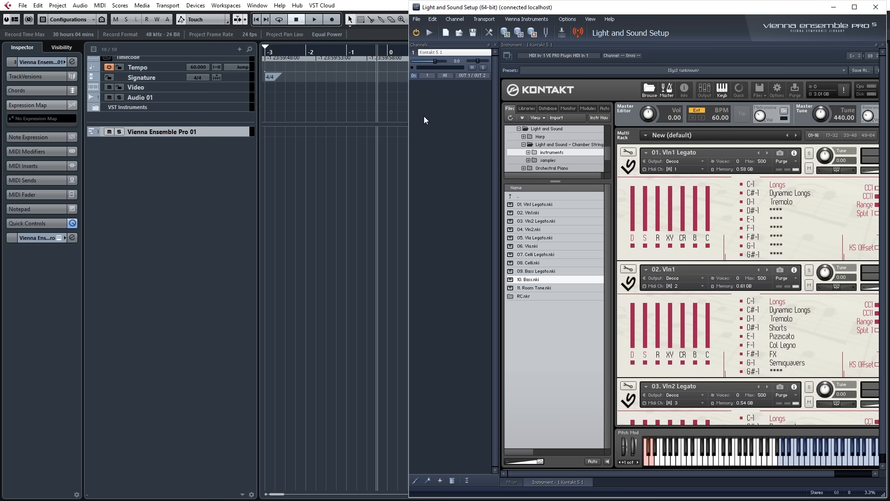
{"action": "left_click", "coordinate": [645, 94]}
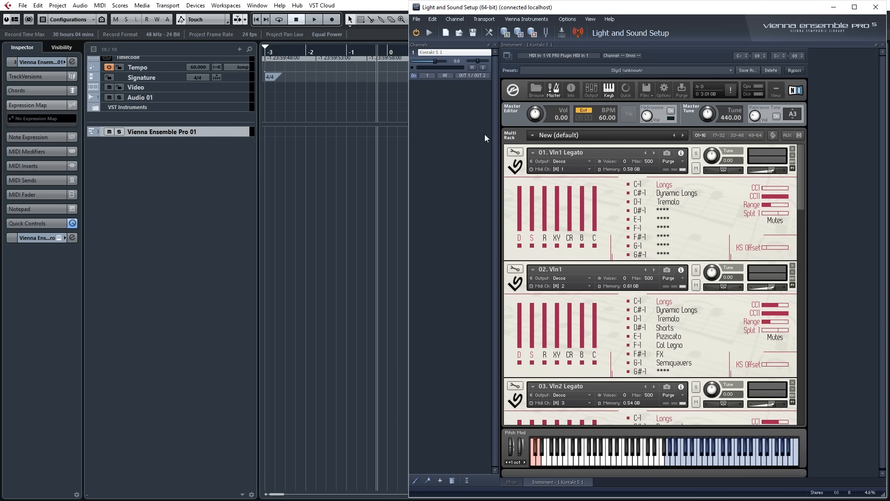
Add a second Kontakt 5 stereo plugin channel to the Vienna Ensemble Pro instance.
{"action": "right_click", "coordinate": [437, 107]}
{"action": "mouse_move", "coordinate": [466, 111]}
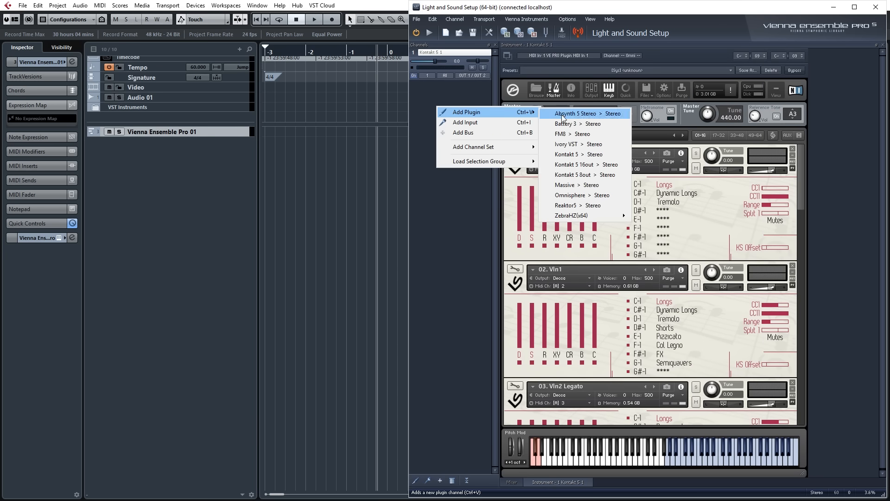
{"action": "left_click", "coordinate": [574, 154]}
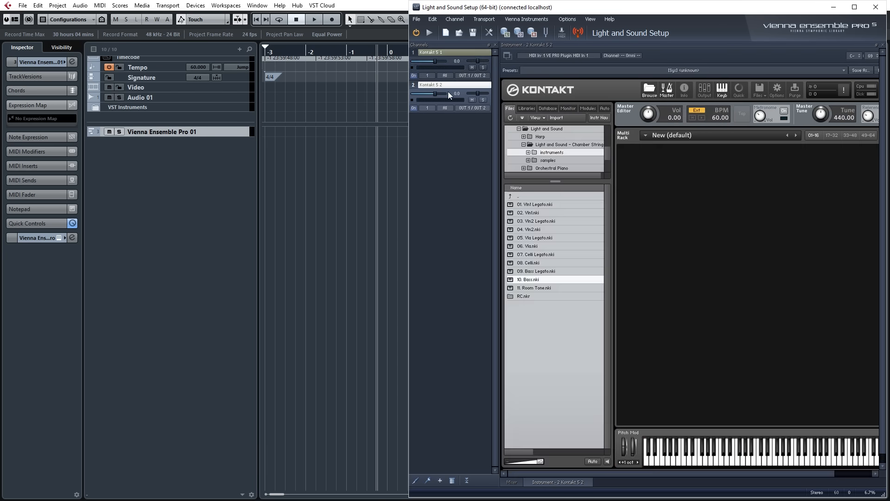
Load 11. Room Tone.nki into the second Kontakt, hide its browser and set the channel's MIDI input to (none).
{"action": "double_click", "coordinate": [531, 287]}
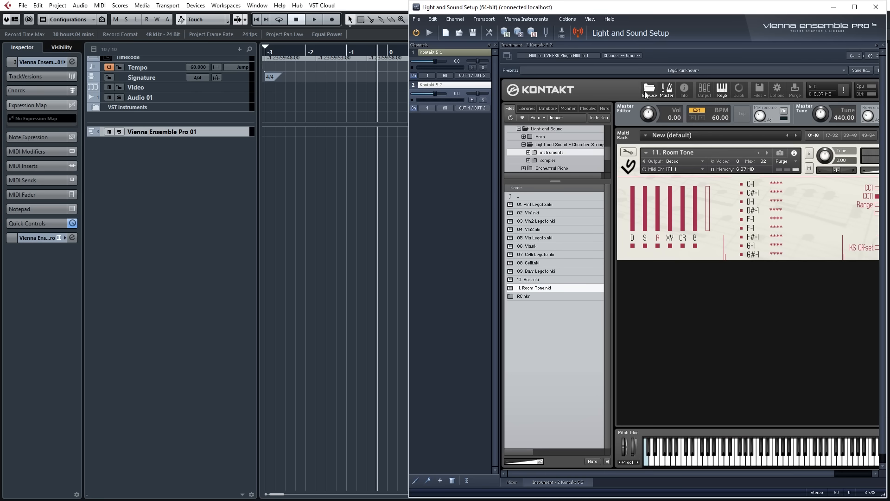
{"action": "left_click", "coordinate": [647, 90]}
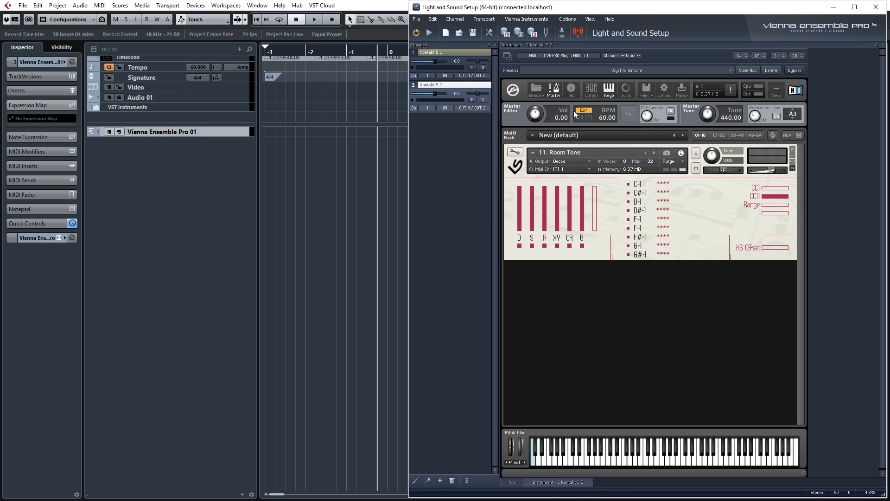
{"action": "left_click", "coordinate": [427, 108]}
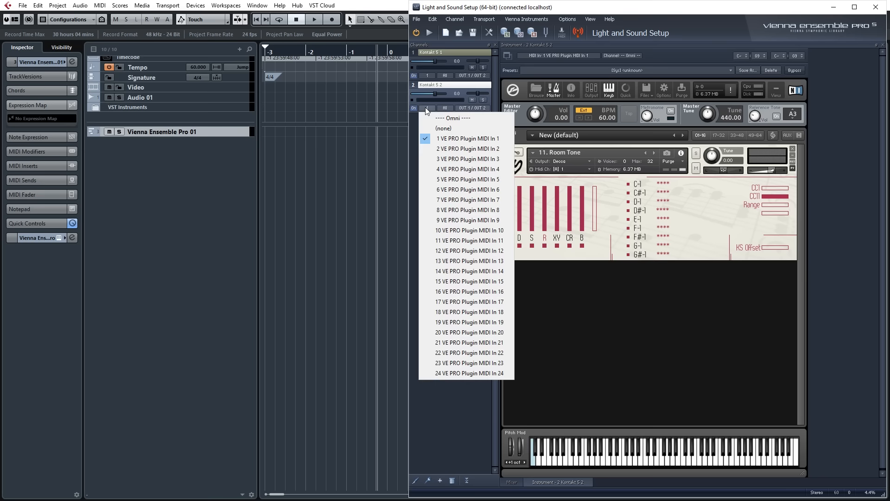
{"action": "left_click", "coordinate": [431, 119]}
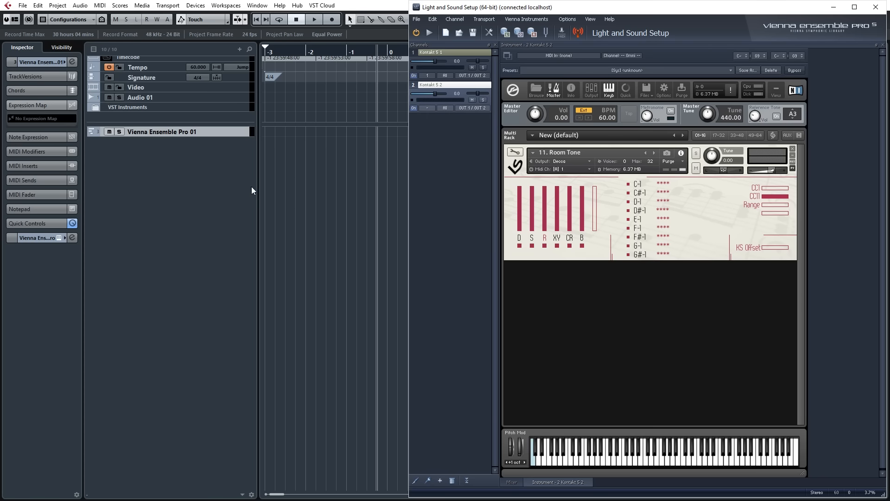
Switch to Cubase and test playback from just before timecode zero, returning to the Vienna Ensemble Pro window between passes.
{"action": "left_click", "coordinate": [336, 162]}
{"action": "key", "text": "alt+Tab"}
{"action": "key", "text": "space"}
{"action": "key", "text": "space"}
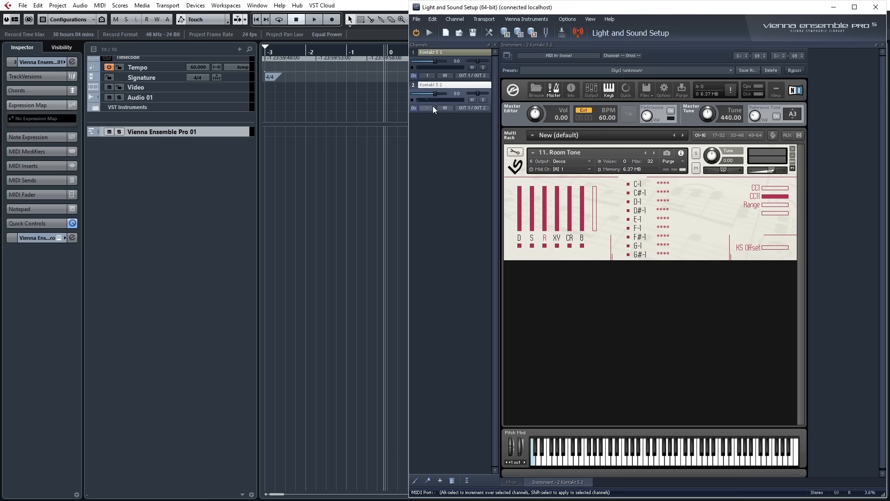
{"action": "left_click", "coordinate": [369, 55]}
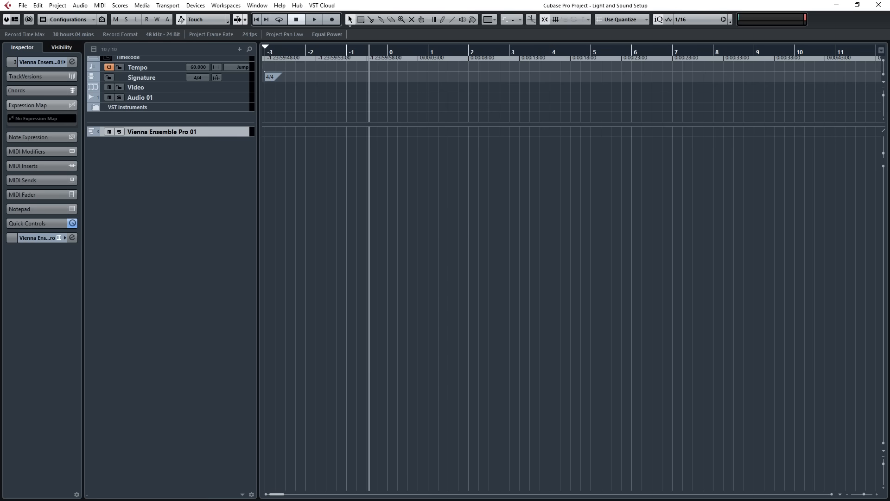
{"action": "key", "text": "alt+Tab"}
{"action": "key", "text": "space"}
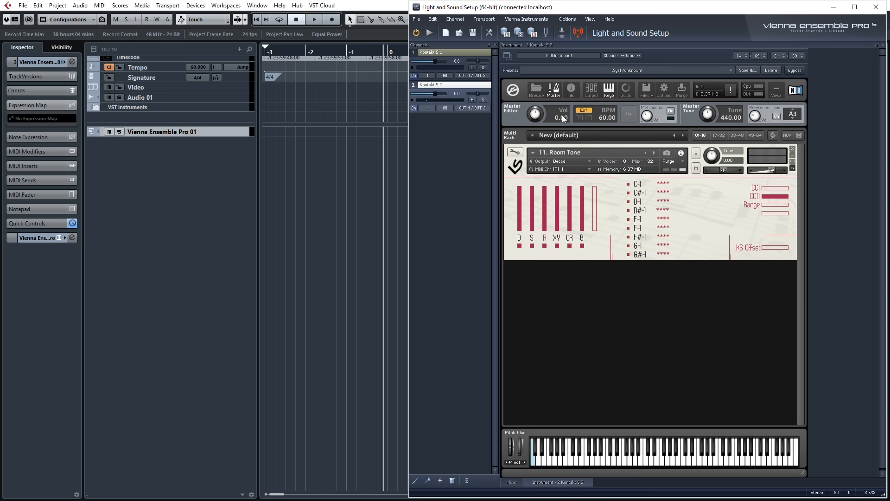
Switch to the first Kontakt 5 channel holding the string patches and show its outputs section.
{"action": "left_click", "coordinate": [586, 117]}
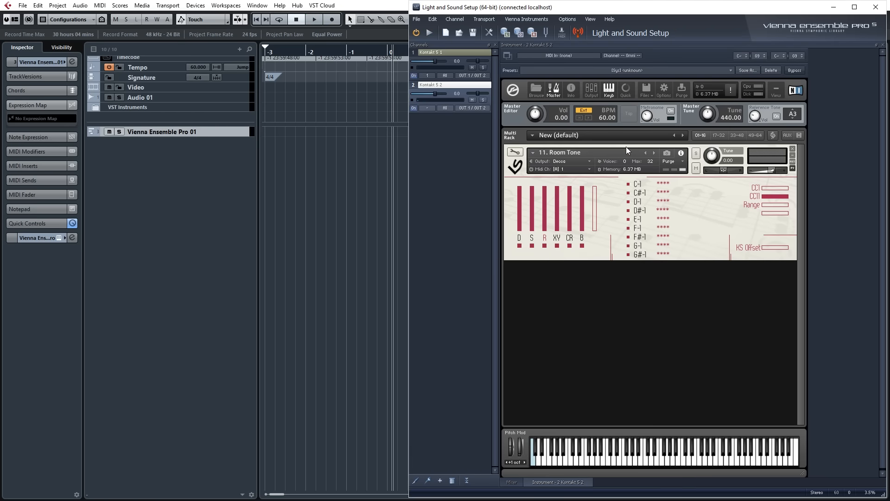
{"action": "left_click", "coordinate": [449, 54]}
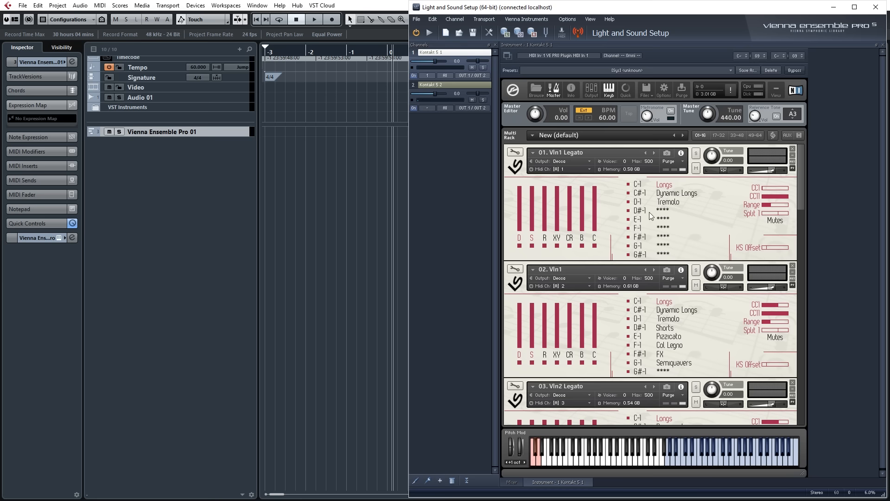
{"action": "left_click", "coordinate": [590, 91]}
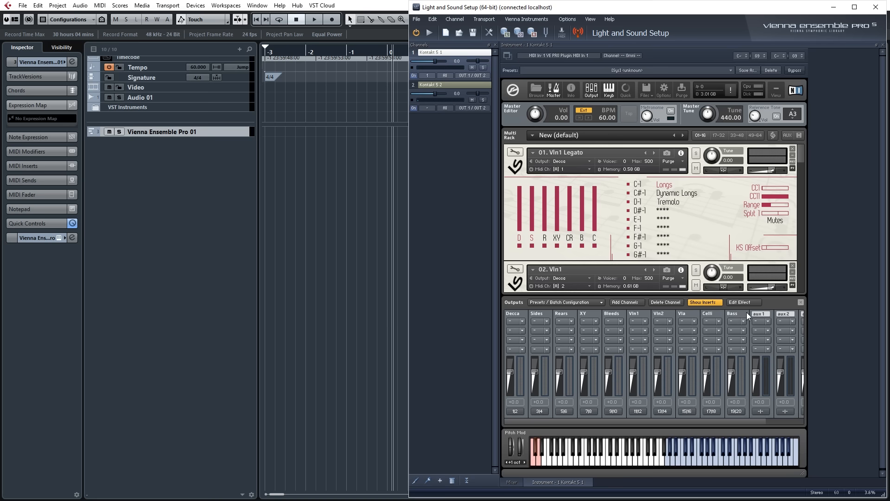
Delete the output channels from Decca through Celli one by one, keeping only Bass and the aux channels.
{"action": "left_click", "coordinate": [525, 314]}
{"action": "left_click", "coordinate": [658, 302]}
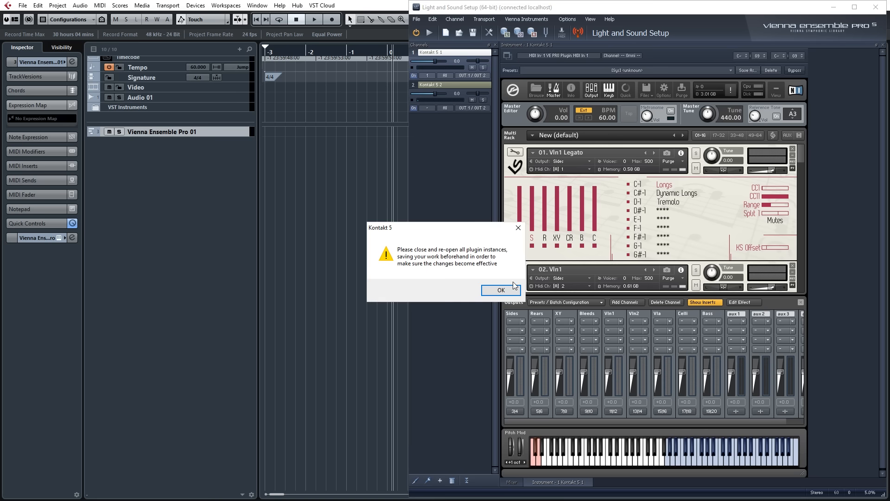
{"action": "left_click", "coordinate": [510, 286]}
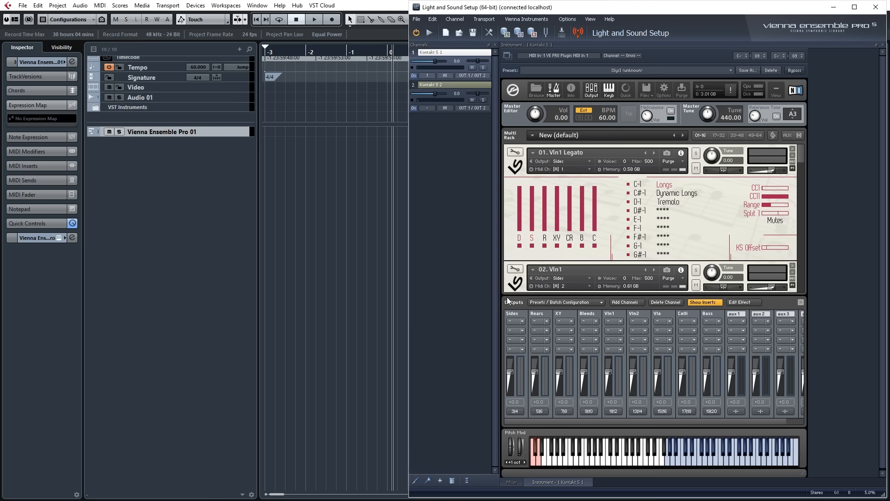
{"action": "left_click", "coordinate": [527, 312]}
{"action": "left_click", "coordinate": [675, 303]}
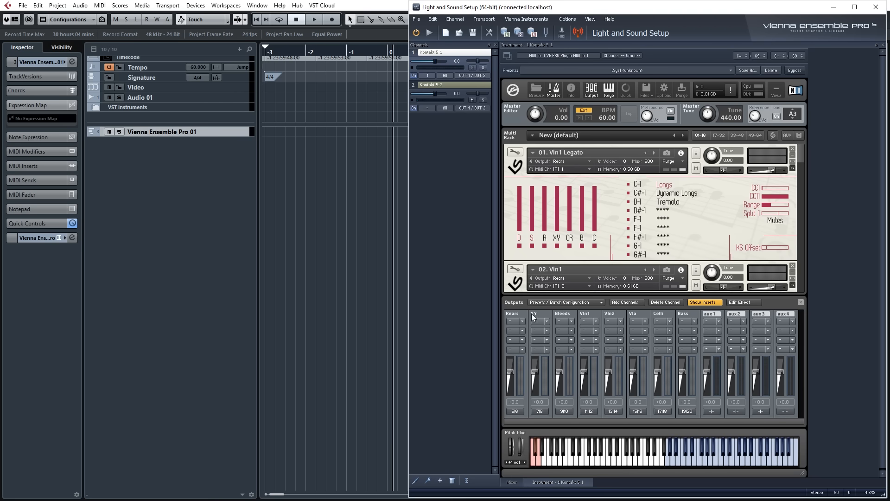
{"action": "left_click", "coordinate": [680, 301]}
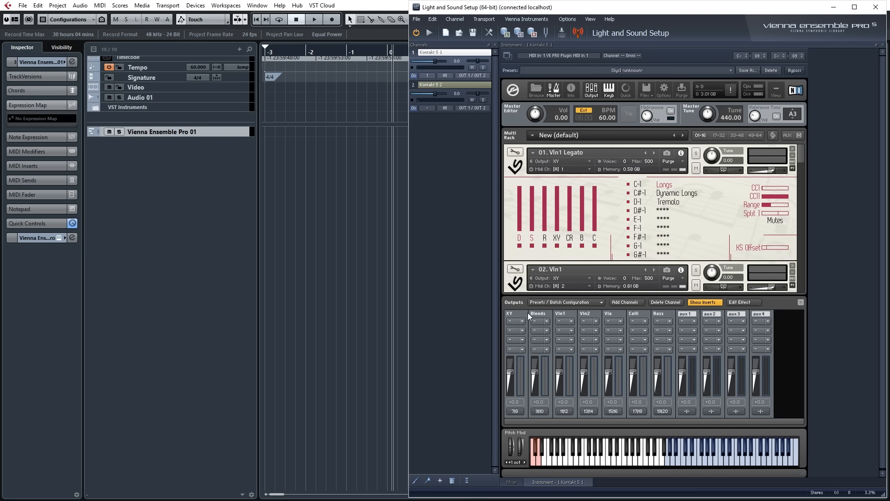
{"action": "left_click", "coordinate": [528, 313]}
{"action": "left_click", "coordinate": [683, 302]}
{"action": "left_click", "coordinate": [525, 311]}
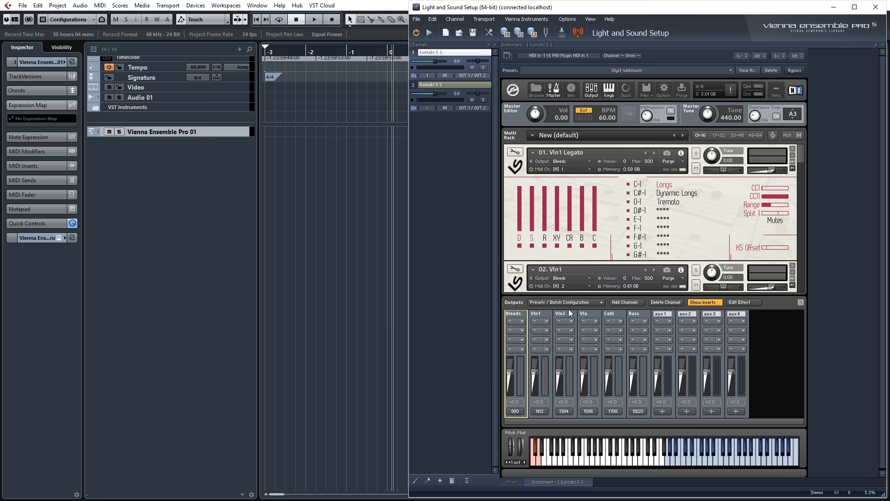
{"action": "left_click", "coordinate": [660, 300]}
{"action": "left_click", "coordinate": [527, 312]}
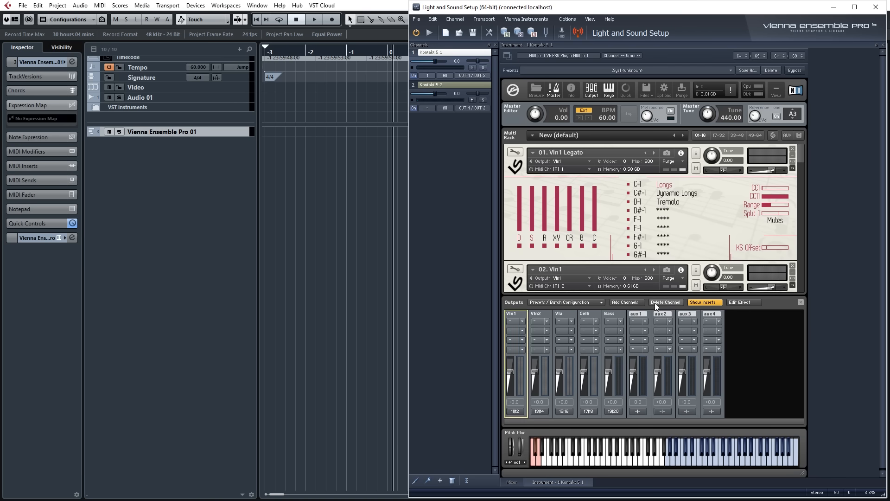
{"action": "left_click", "coordinate": [663, 302]}
{"action": "left_click", "coordinate": [525, 313]}
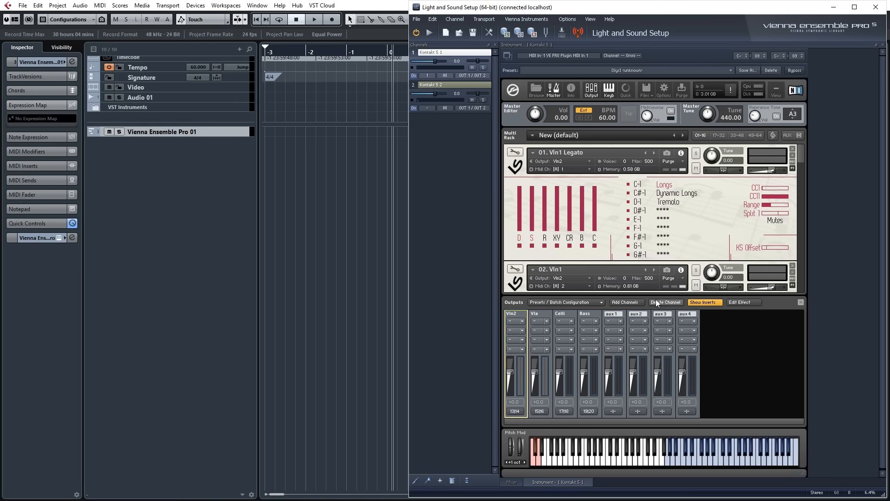
{"action": "left_click", "coordinate": [656, 300]}
{"action": "left_click", "coordinate": [525, 312]}
{"action": "left_click", "coordinate": [660, 300]}
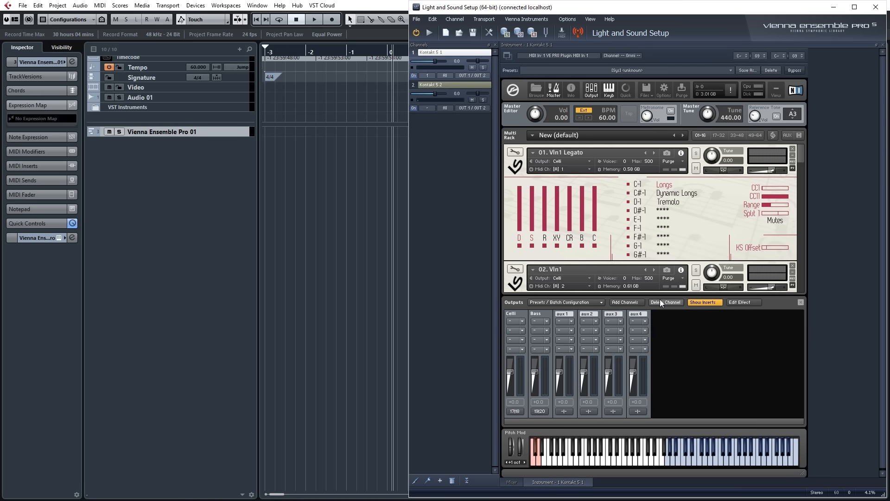
{"action": "left_click", "coordinate": [525, 314]}
{"action": "left_click", "coordinate": [668, 302]}
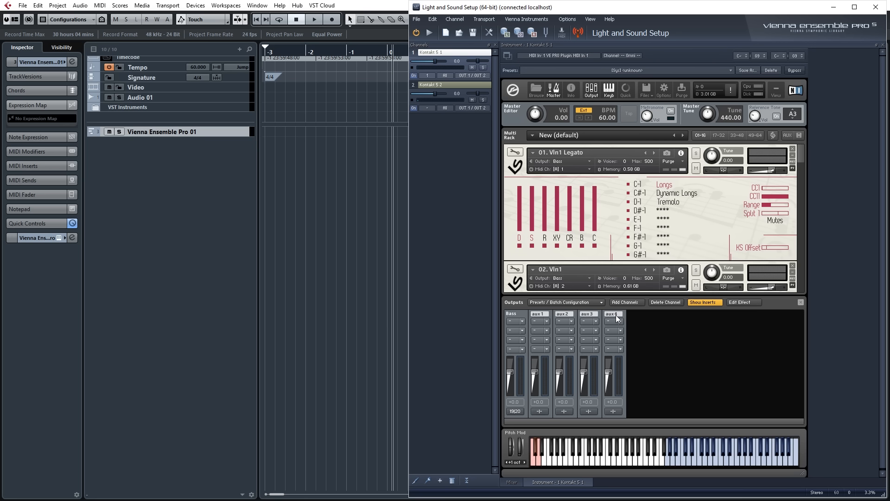
Rename the Bass output channel to Decca.
{"action": "left_click", "coordinate": [526, 312]}
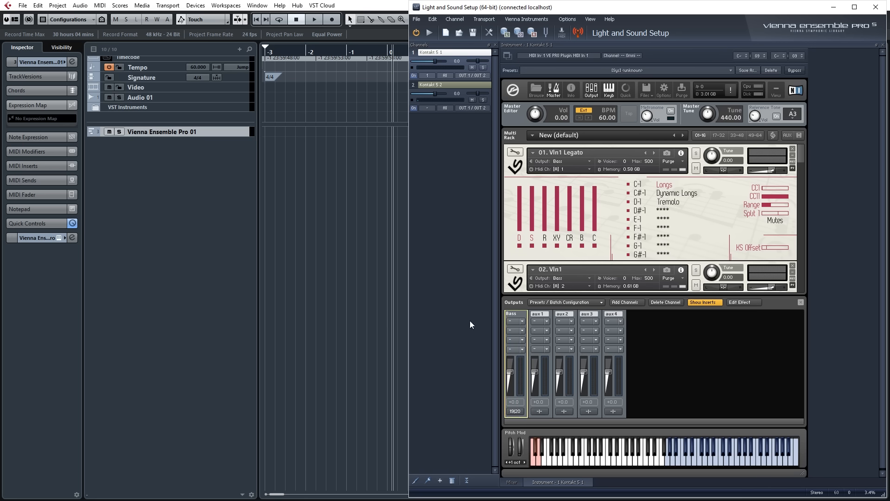
{"action": "double_click", "coordinate": [515, 316]}
{"action": "type", "text": "Decca"}
{"action": "key", "text": "Return"}
Route the Decca channel's two physical outputs to Kt. Decca [1] and Kt. Decca [2].
{"action": "left_click", "coordinate": [522, 411]}
{"action": "left_click", "coordinate": [159, 187]}
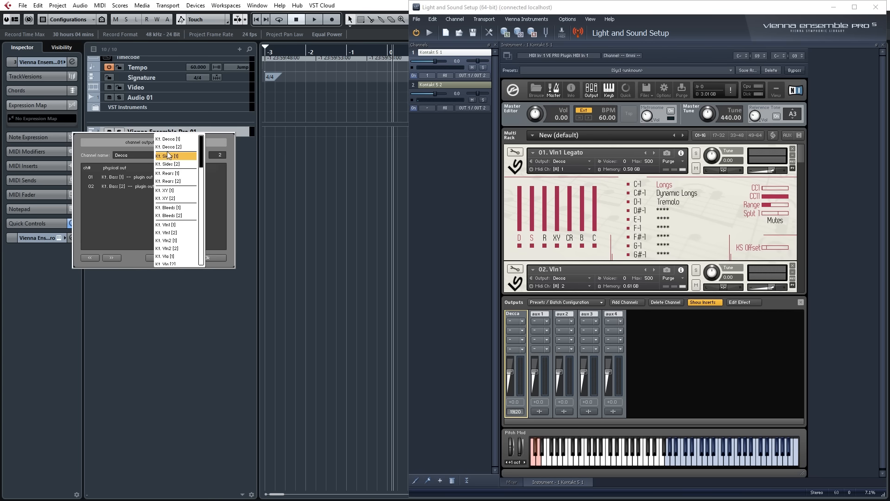
{"action": "left_click", "coordinate": [168, 139]}
{"action": "left_click", "coordinate": [157, 186]}
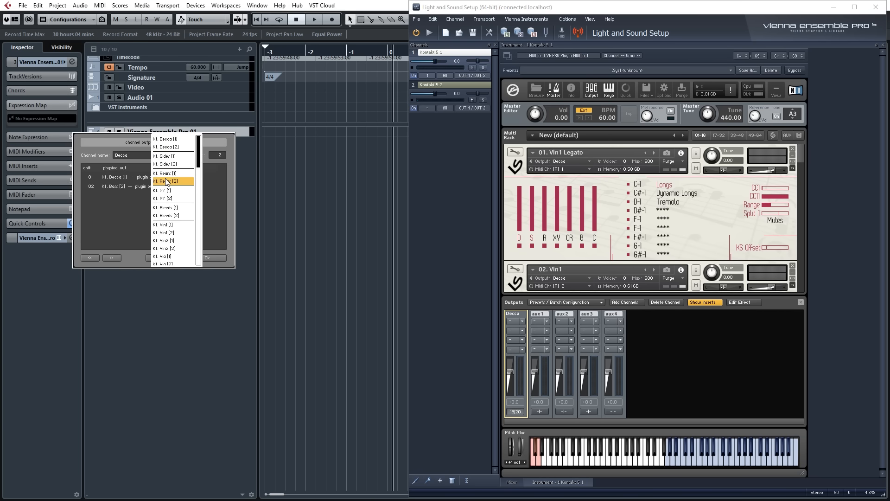
{"action": "left_click", "coordinate": [170, 148]}
{"action": "left_click", "coordinate": [208, 258]}
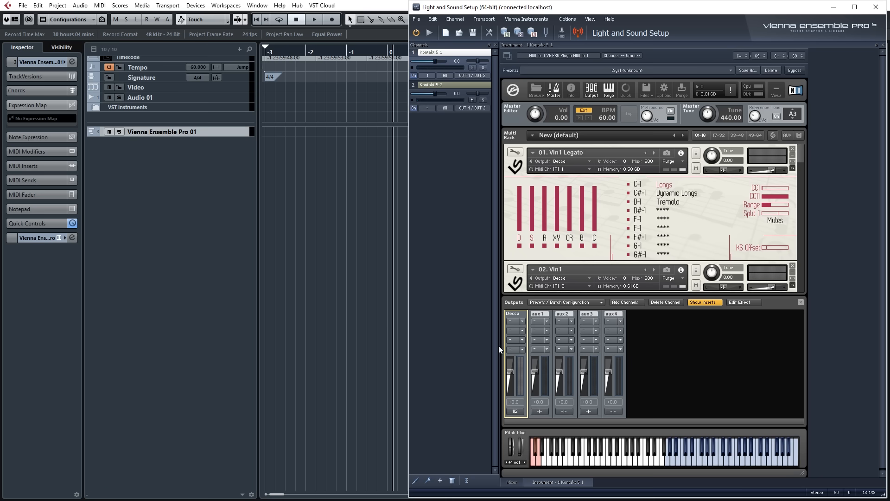
{"action": "left_click", "coordinate": [777, 348]}
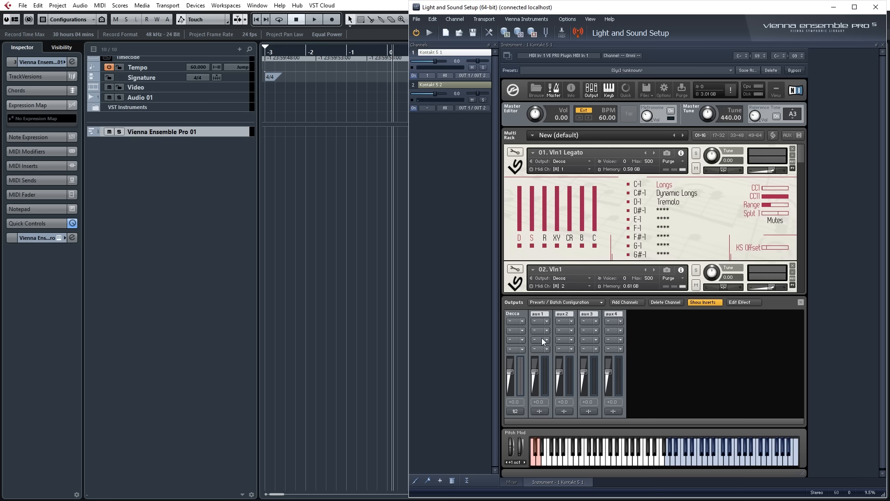
Add nine unconnected stereo output channels and route st.2 to Kt. Sides [1] and Kt. Sides [2].
{"action": "left_click", "coordinate": [622, 302]}
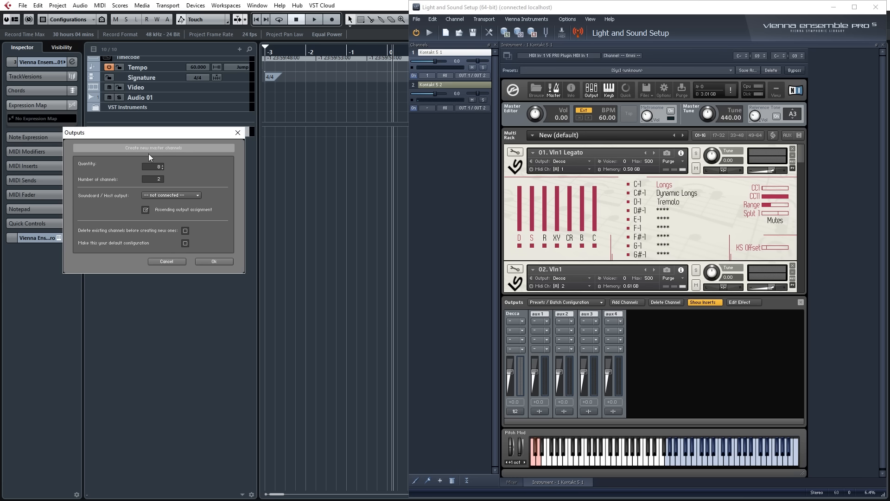
{"action": "left_click", "coordinate": [212, 261]}
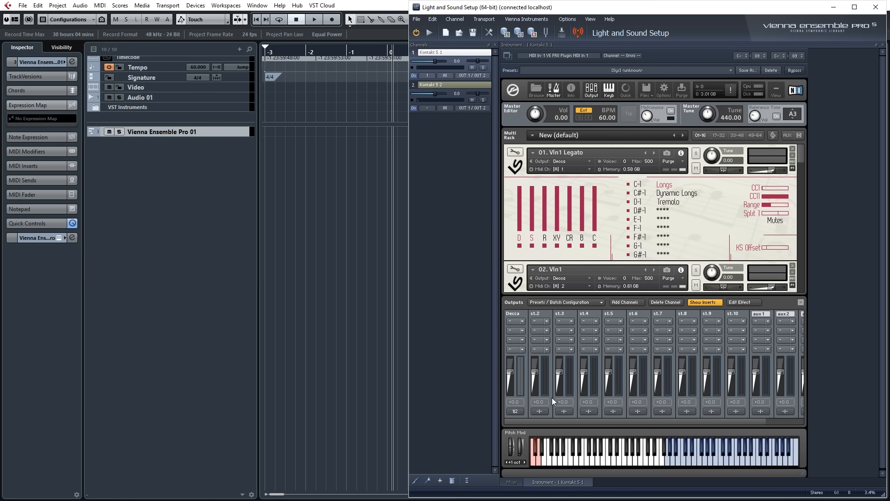
{"action": "left_click", "coordinate": [540, 411]}
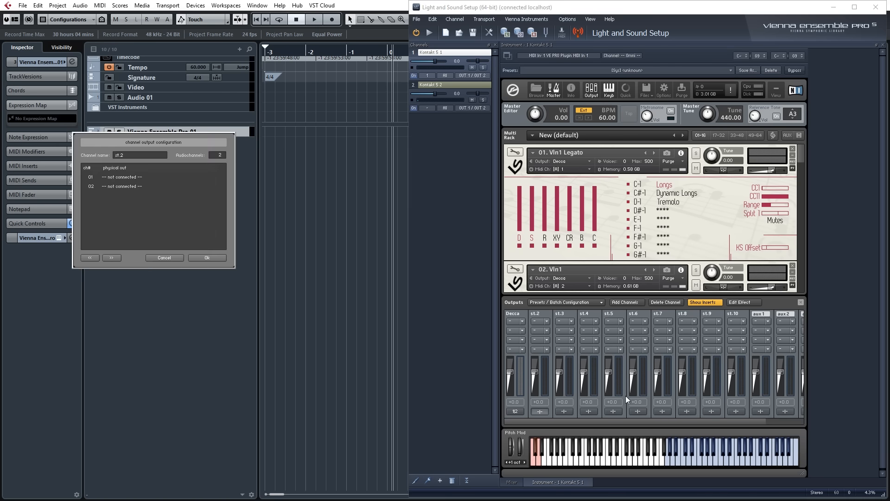
{"action": "left_click", "coordinate": [121, 177]}
{"action": "left_click", "coordinate": [139, 153]}
{"action": "left_click", "coordinate": [123, 185]}
{"action": "left_click", "coordinate": [138, 162]}
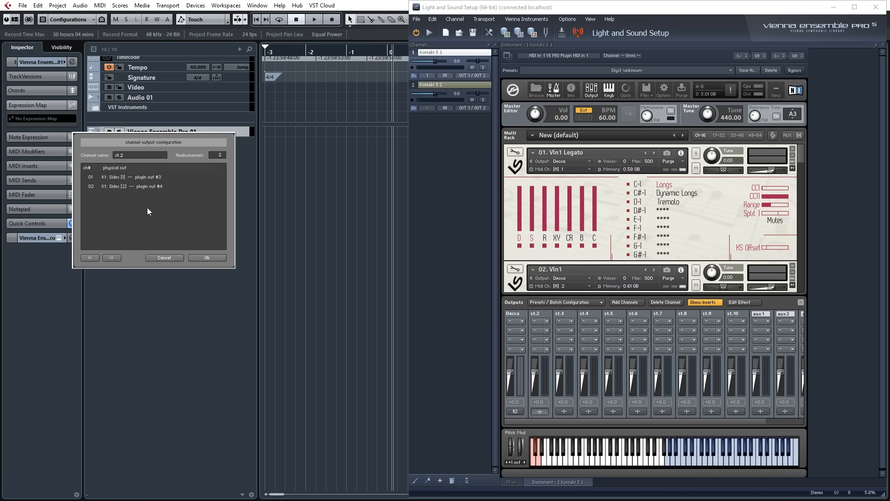
{"action": "left_click", "coordinate": [196, 258]}
Route output channel st.3 to Kt. Rears [1] and Kt. Rears [2].
{"action": "left_click", "coordinate": [561, 413]}
{"action": "left_click", "coordinate": [126, 185]}
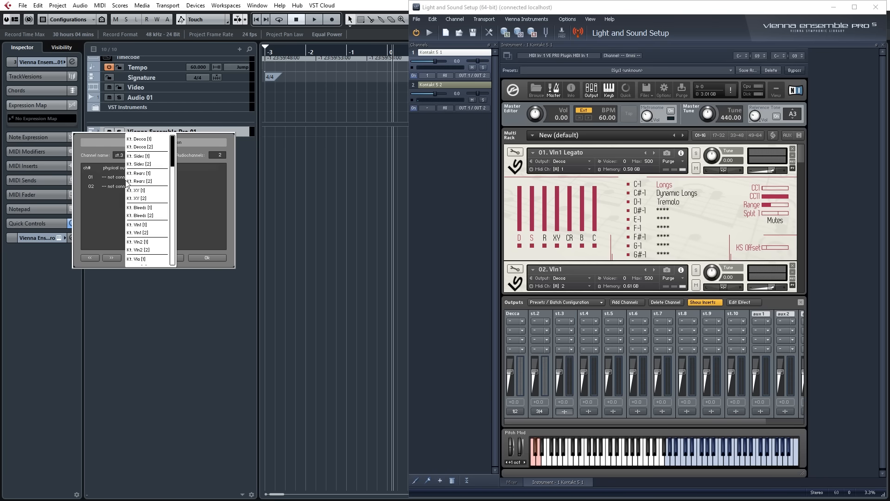
{"action": "left_click", "coordinate": [141, 173]}
{"action": "left_click", "coordinate": [128, 187]}
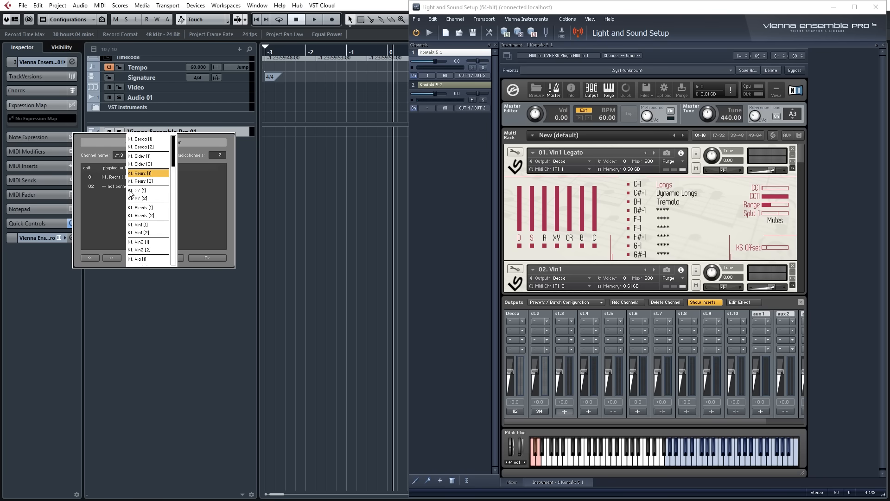
{"action": "left_click", "coordinate": [140, 181]}
{"action": "left_click", "coordinate": [207, 258]}
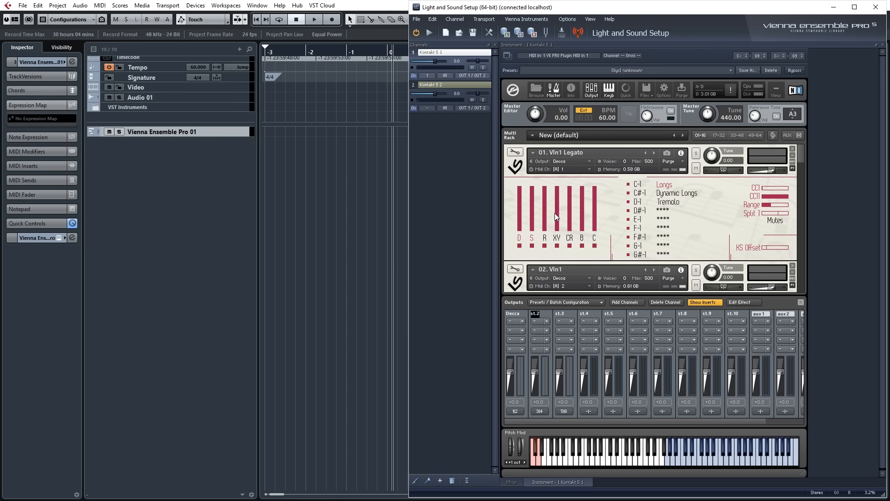
Load the Light and Sound output section preset and hide the outputs section.
{"action": "left_click", "coordinate": [558, 302]}
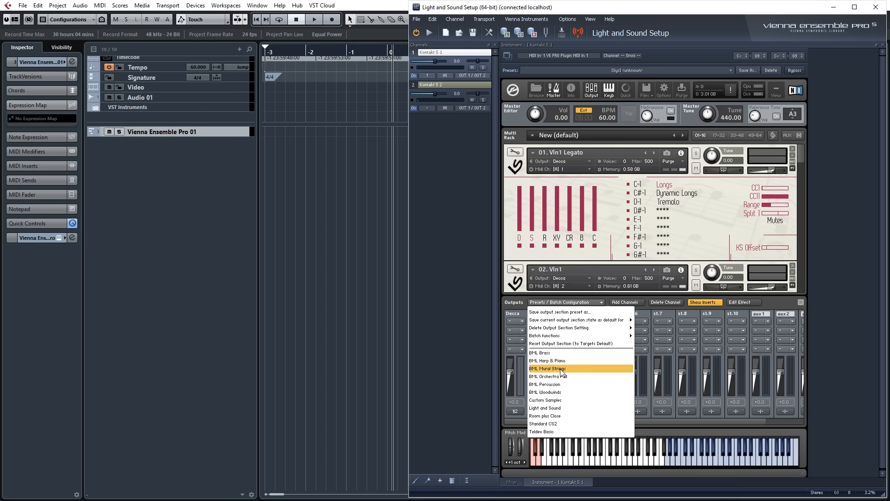
{"action": "left_click", "coordinate": [557, 409]}
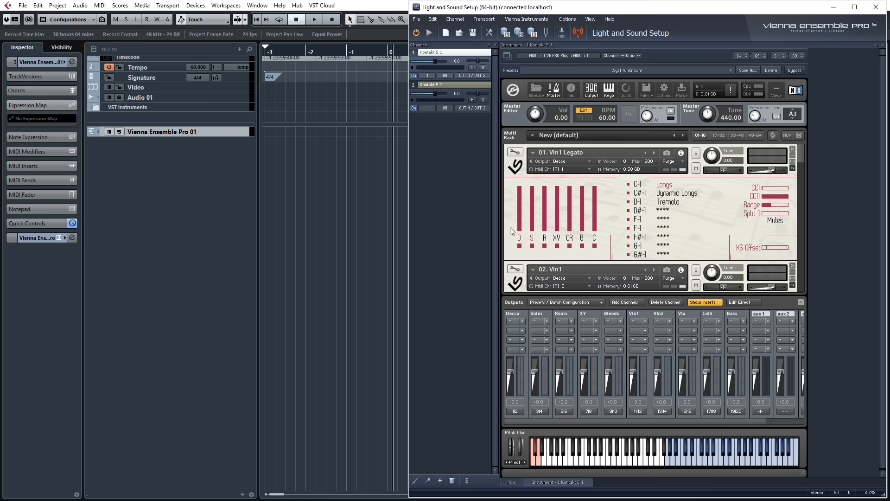
{"action": "left_click", "coordinate": [800, 302]}
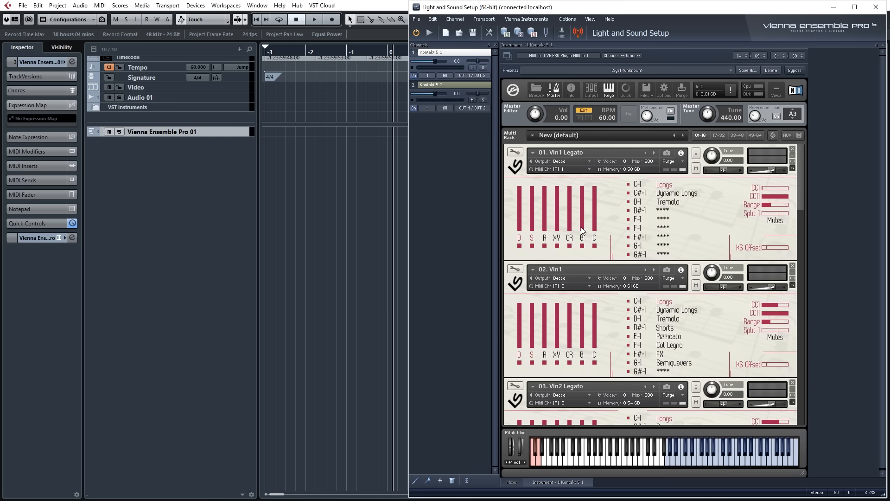
Show the outputs section and assign 01. Vln1 Legato's D, S, R and XY mics to Decca, Sides, Rears and XY.
{"action": "left_click", "coordinate": [592, 89]}
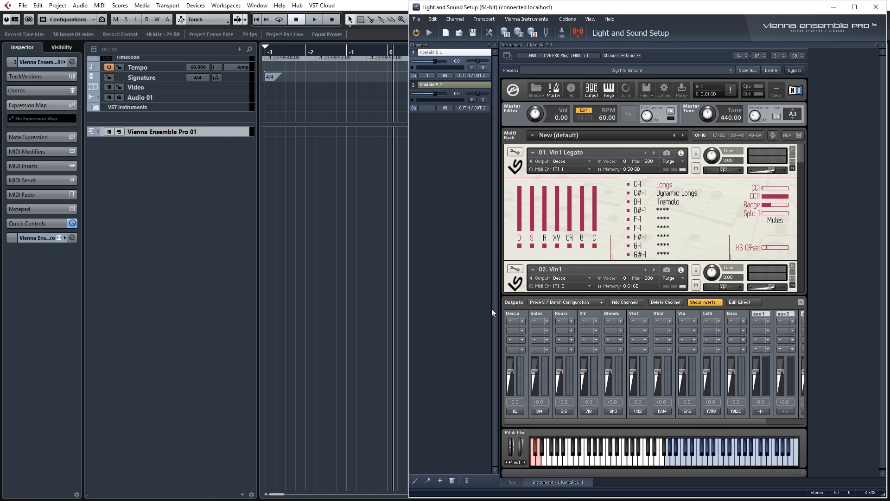
{"action": "left_click", "coordinate": [520, 245]}
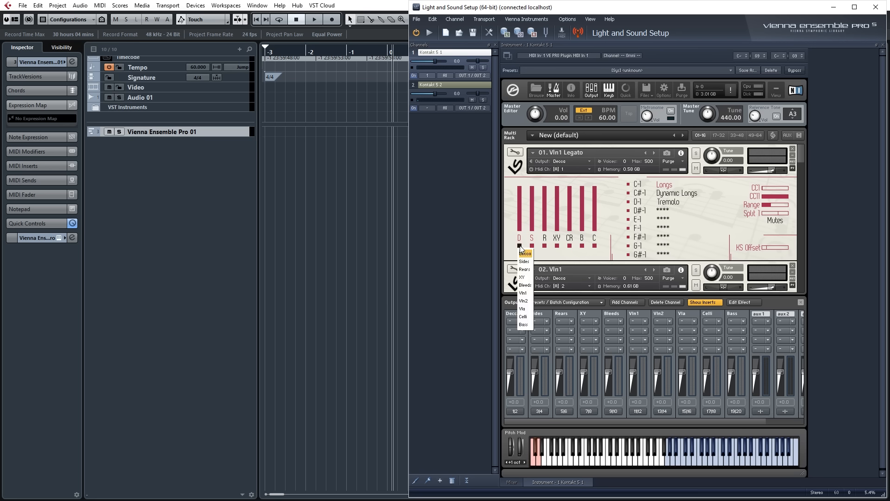
{"action": "left_click", "coordinate": [524, 254]}
{"action": "left_click", "coordinate": [532, 246]}
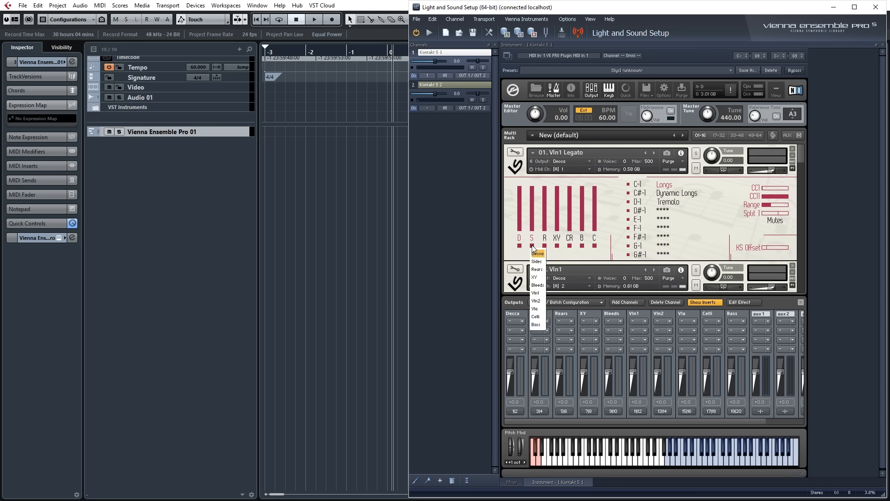
{"action": "left_click", "coordinate": [538, 262]}
{"action": "left_click", "coordinate": [545, 245]}
{"action": "left_click", "coordinate": [550, 269]}
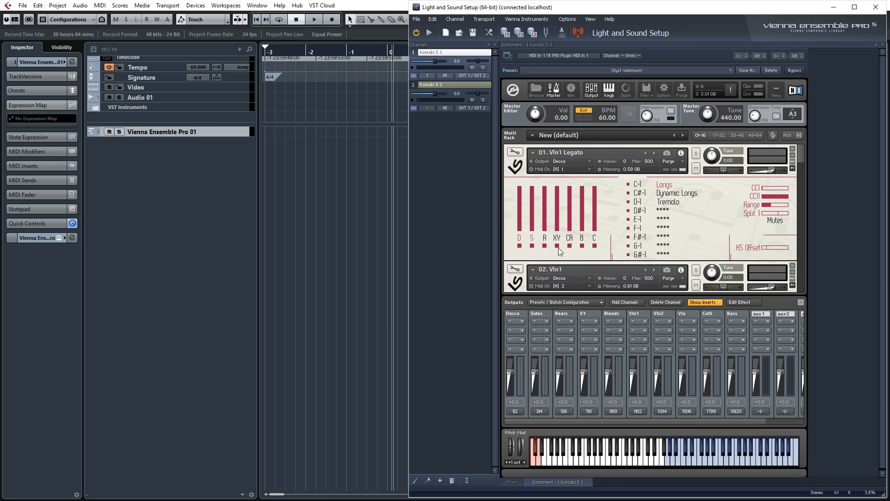
{"action": "left_click", "coordinate": [558, 247]}
{"action": "left_click", "coordinate": [563, 278]}
Assign 01. Vln1 Legato's CR and C mics to Vln1 and B to Bleeds, and hide the outputs section.
{"action": "left_click", "coordinate": [570, 246]}
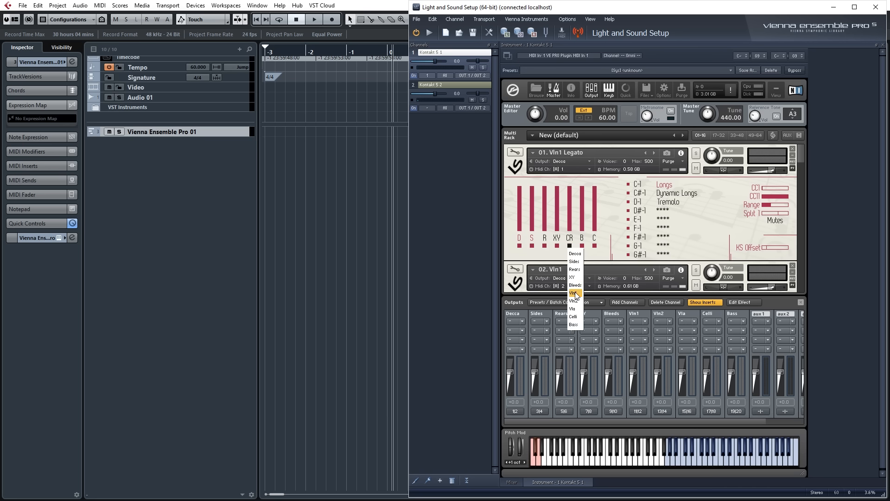
{"action": "left_click", "coordinate": [575, 293]}
{"action": "left_click", "coordinate": [595, 245]}
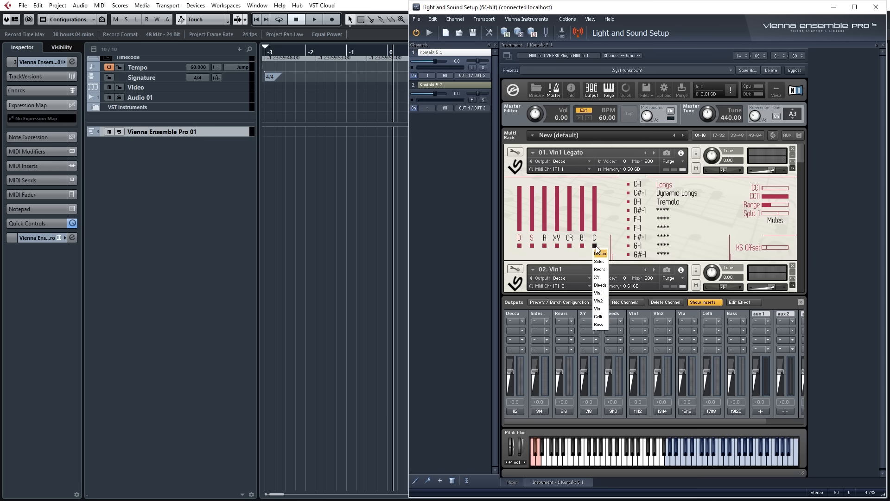
{"action": "left_click", "coordinate": [601, 294]}
{"action": "left_click", "coordinate": [582, 246]}
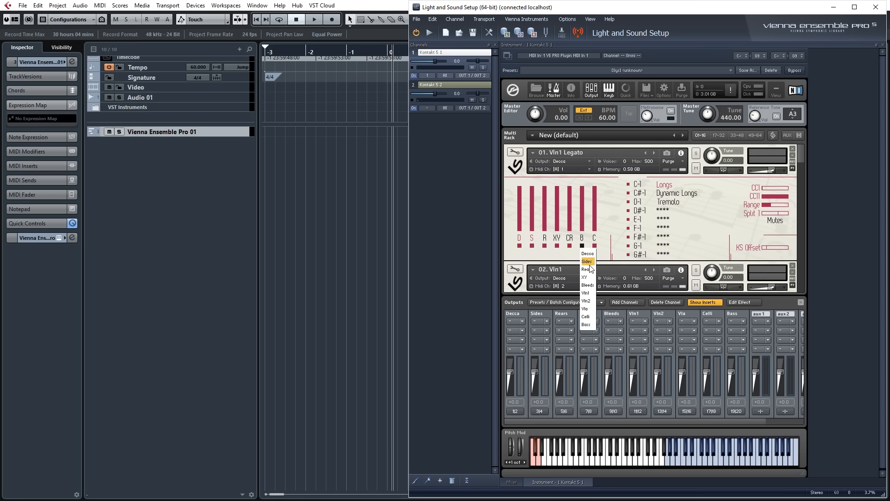
{"action": "left_click", "coordinate": [592, 286]}
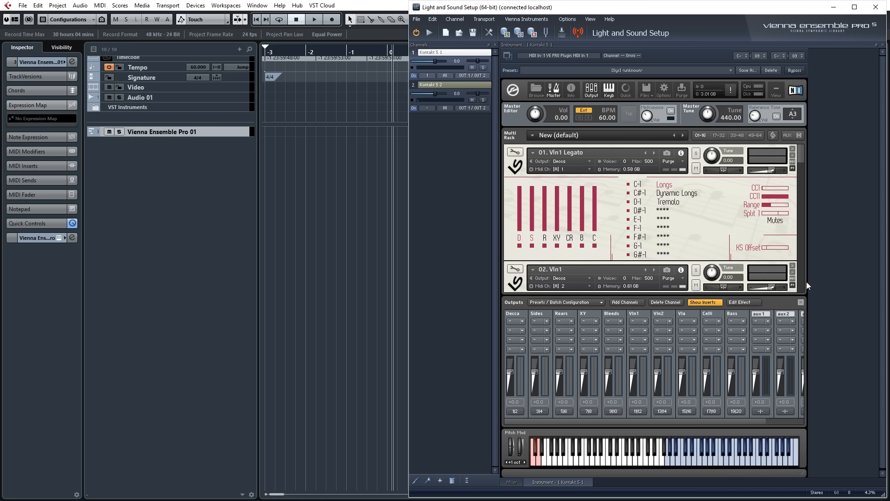
{"action": "left_click", "coordinate": [802, 301]}
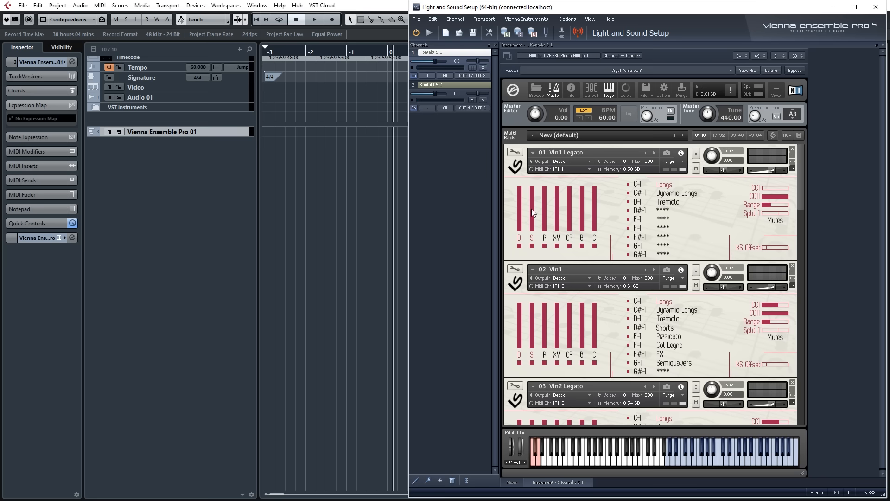
Assign outputs to the D and S mics of 02. Vln1, sending the S mic to Sides.
{"action": "left_click", "coordinate": [519, 362]}
{"action": "left_click", "coordinate": [524, 378]}
{"action": "left_click", "coordinate": [532, 363]}
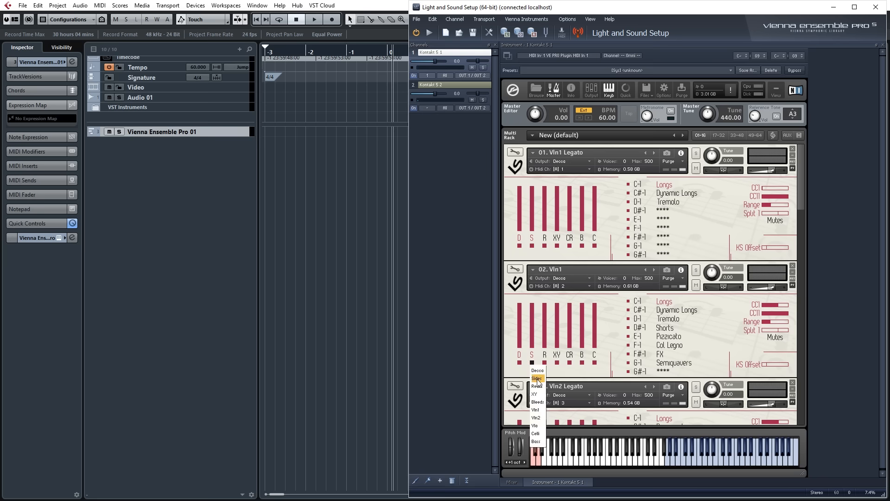
{"action": "left_click", "coordinate": [538, 378]}
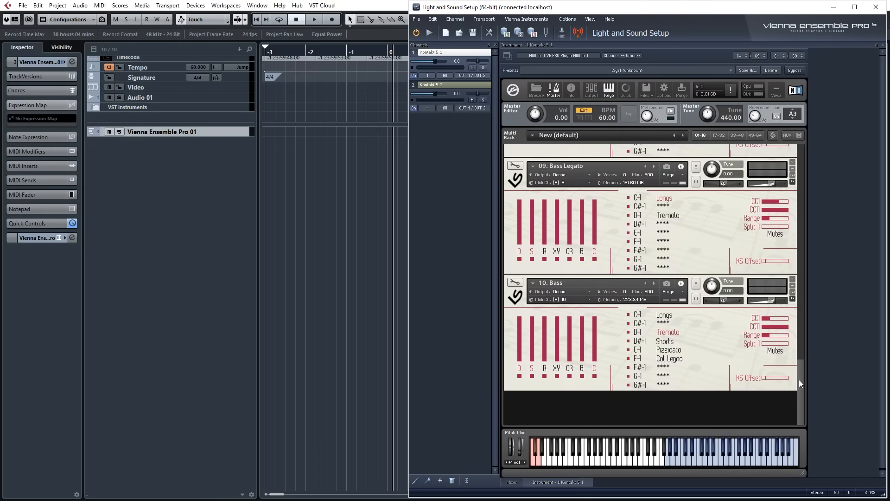
Turn on 01. Vln1 Legato's R, XY, CR, B and C mics with the outputs section shown, and hide that section.
{"action": "left_click_drag", "start_coordinate": [800, 380], "coordinate": [805, 144]}
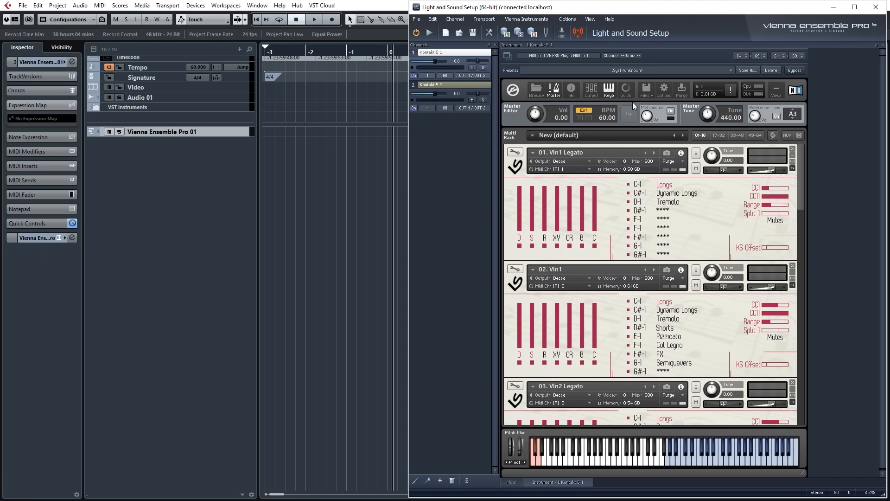
{"action": "left_click", "coordinate": [591, 90]}
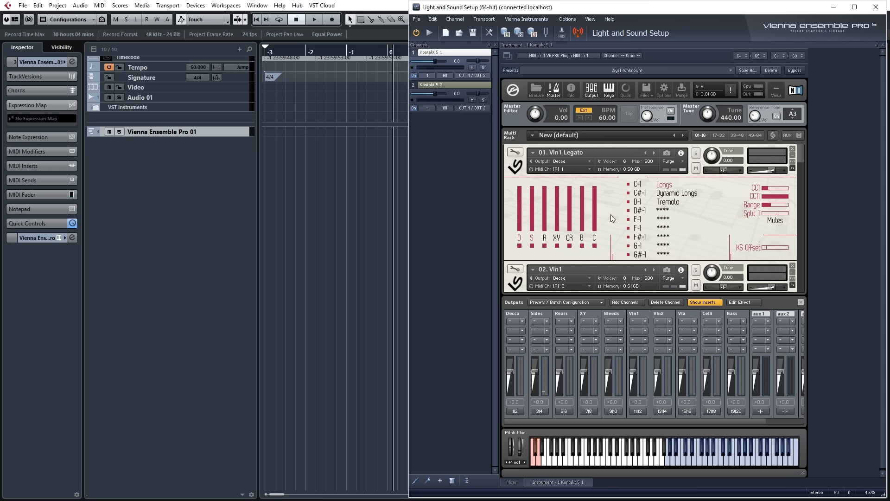
{"action": "left_click", "coordinate": [594, 237]}
{"action": "left_click", "coordinate": [801, 303]}
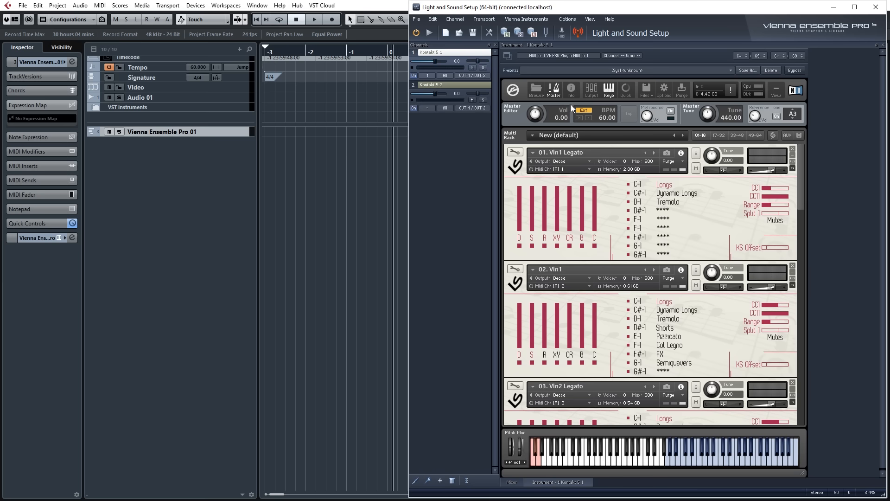
{"action": "left_click", "coordinate": [591, 90]}
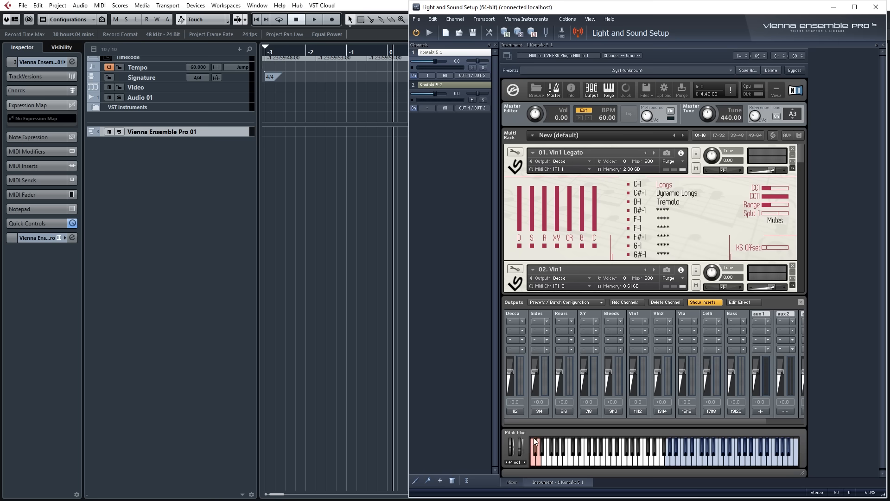
{"action": "left_click", "coordinate": [801, 302]}
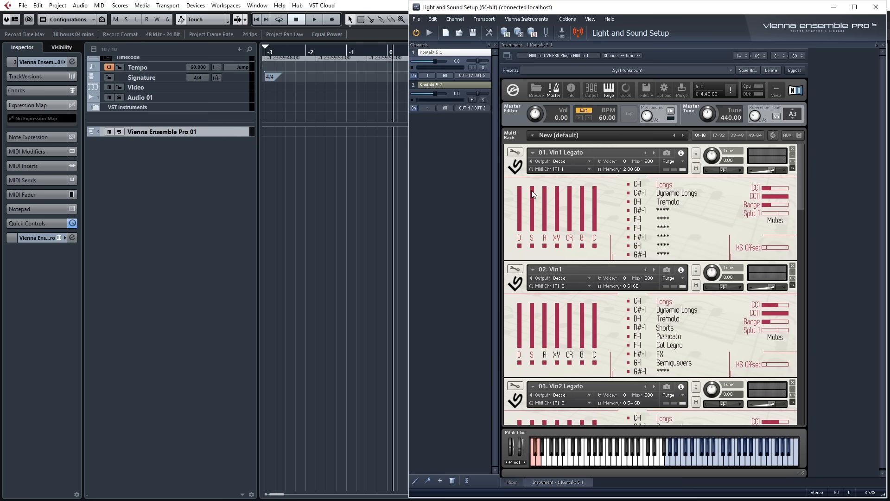
Add four input channels and move the Kontakt 5 2 channel below them.
{"action": "right_click", "coordinate": [449, 144]}
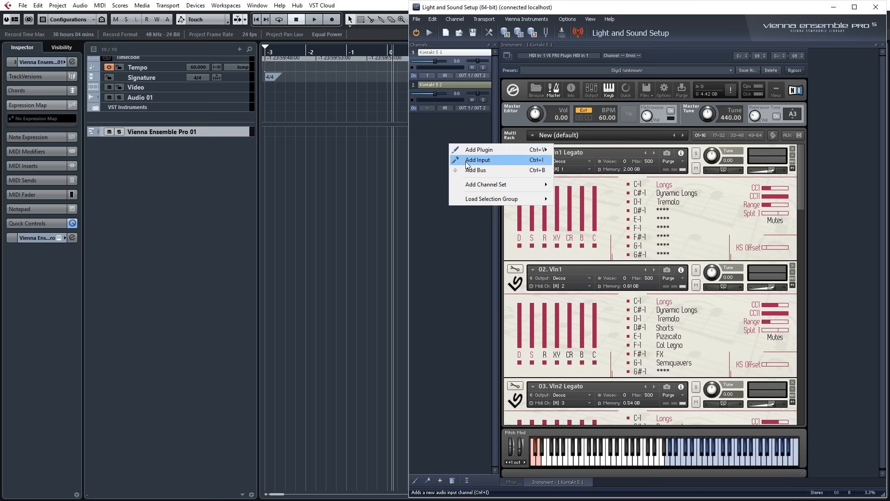
{"action": "left_click", "coordinate": [467, 162]}
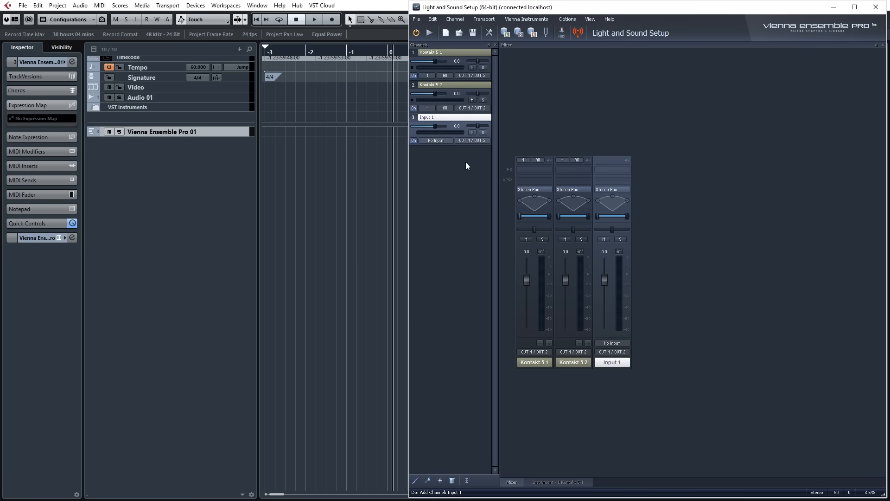
{"action": "right_click", "coordinate": [440, 186]}
{"action": "left_click", "coordinate": [455, 200]}
{"action": "right_click", "coordinate": [434, 206]}
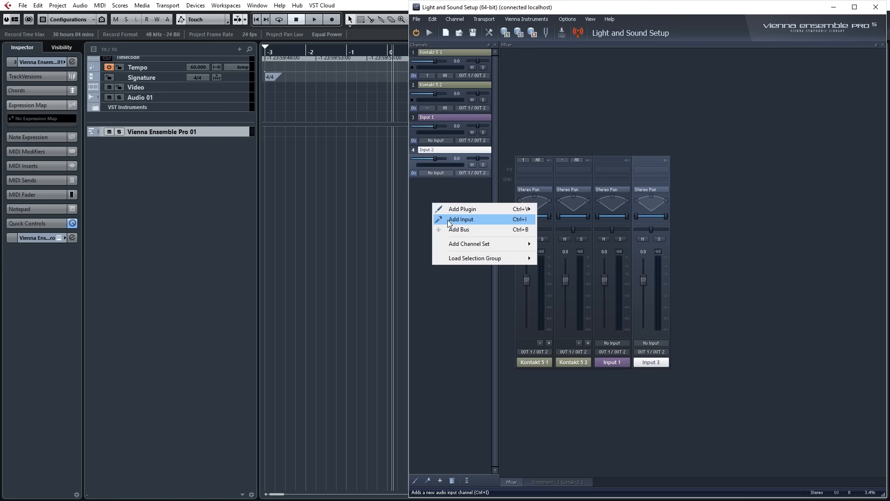
{"action": "left_click", "coordinate": [447, 219]}
{"action": "right_click", "coordinate": [439, 227]}
{"action": "left_click", "coordinate": [459, 244]}
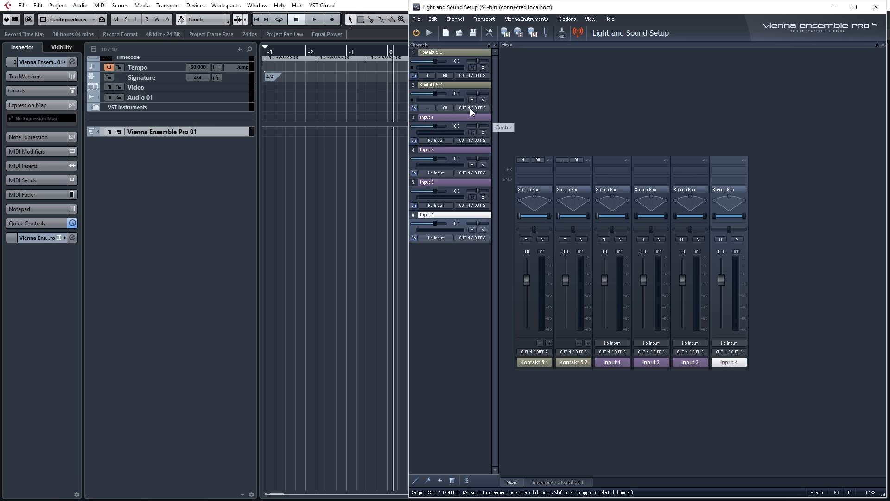
{"action": "left_click_drag", "start_coordinate": [447, 85], "coordinate": [447, 246]}
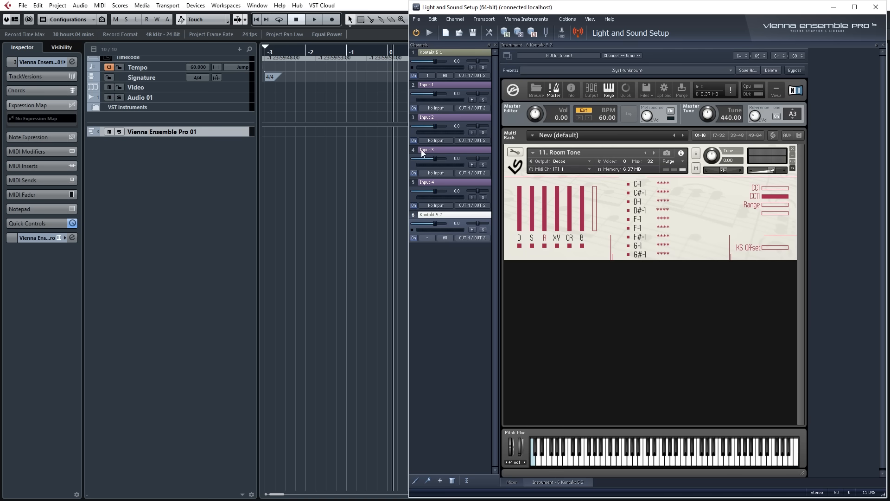
Rename the Kontakt 5 1 channel as Chamber Strings Decca and Kontakt 5 2 as Roomtone.
{"action": "double_click", "coordinate": [438, 52]}
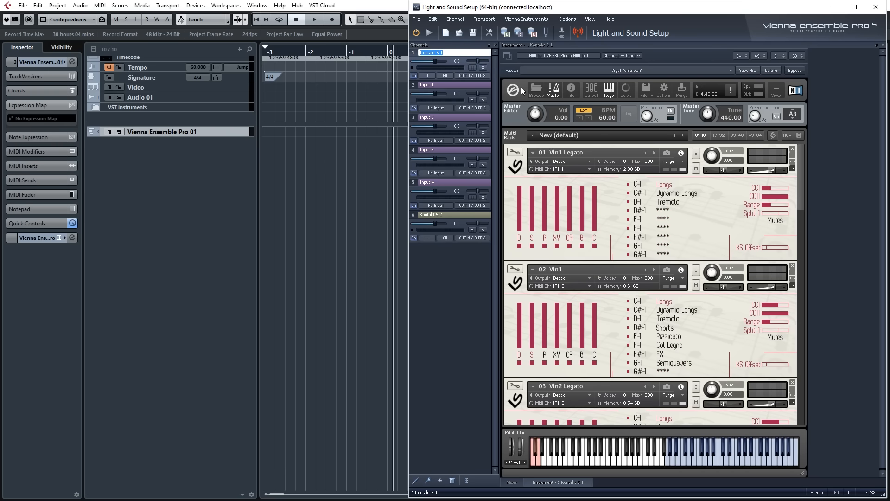
{"action": "type", "text": "Decca"}
{"action": "type", "text": "Chamber Strin"}
{"action": "type", "text": "gs"}
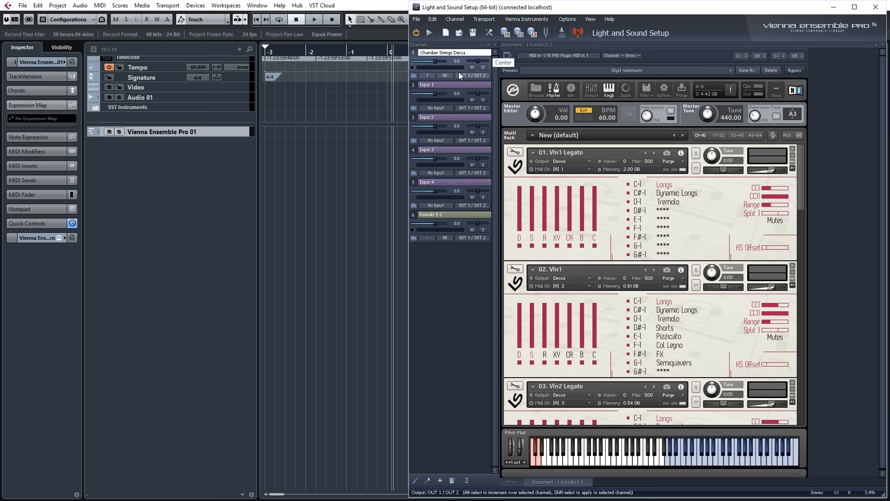
{"action": "double_click", "coordinate": [434, 215]}
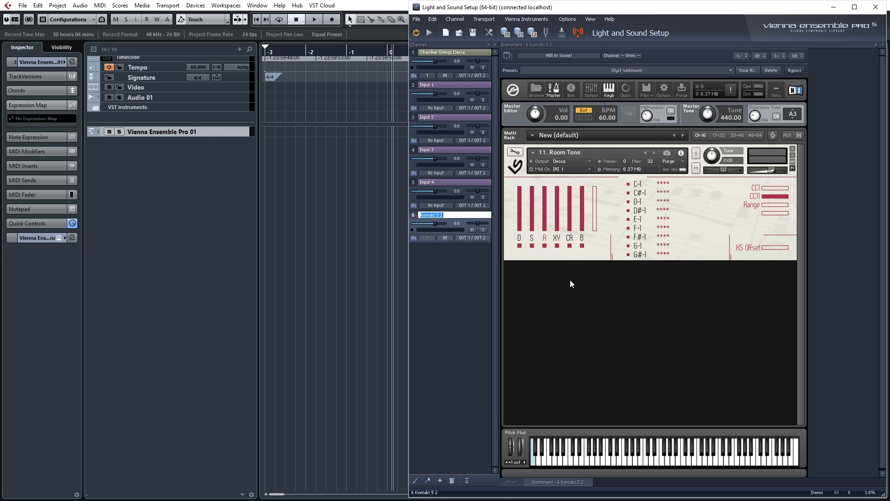
{"action": "type", "text": "Room tone"}
{"action": "key", "text": "Return"}
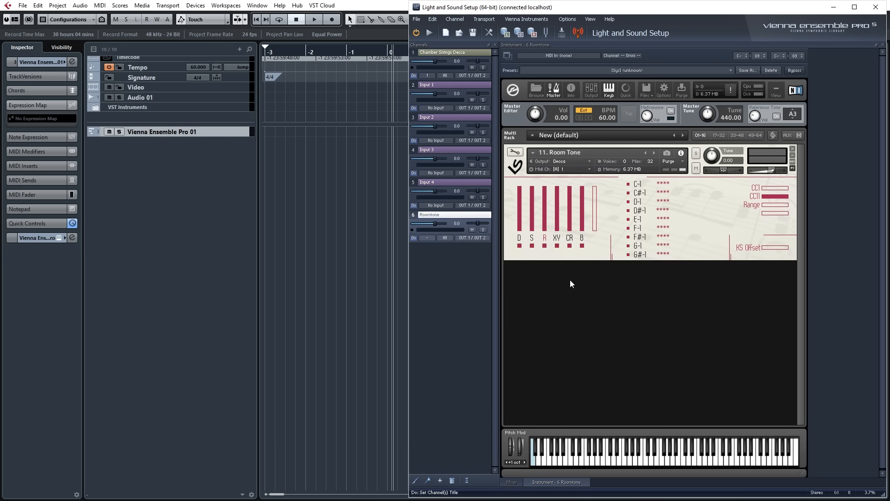
Rename the Input 1 channel as Chamber Strings Sides.
{"action": "left_click", "coordinate": [435, 86]}
{"action": "left_click", "coordinate": [435, 85]}
{"action": "type", "text": "Chamb"}
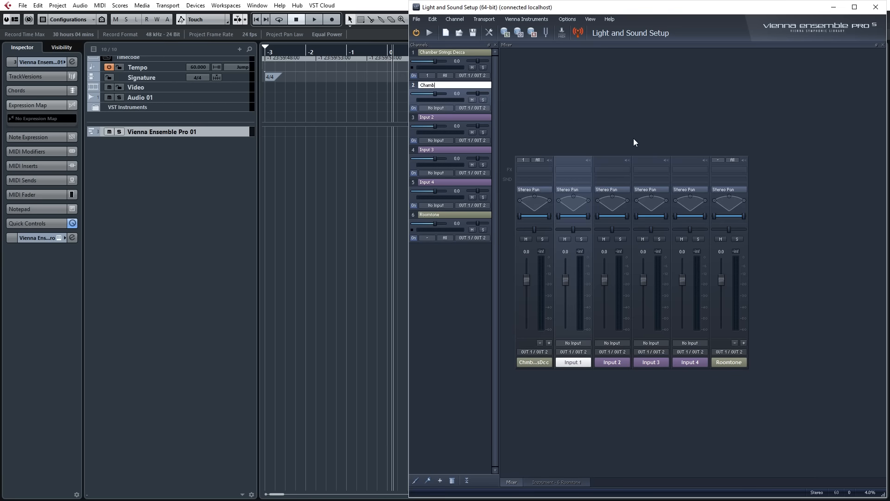
{"action": "type", "text": "er Strings Sides"}
{"action": "key", "text": "Return"}
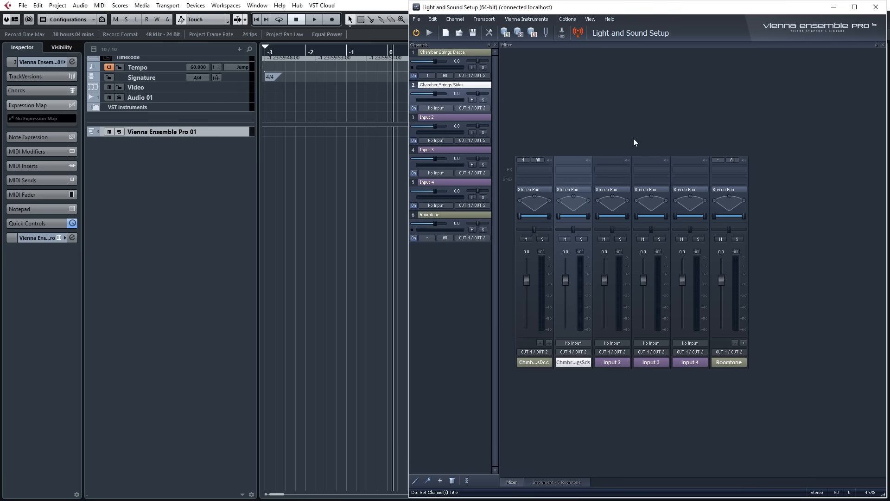
Rename the Input 2 channel as Chamber Strings Rears and Input 3 as Chamber Strings XY.
{"action": "left_click", "coordinate": [435, 118]}
{"action": "double_click", "coordinate": [436, 117]}
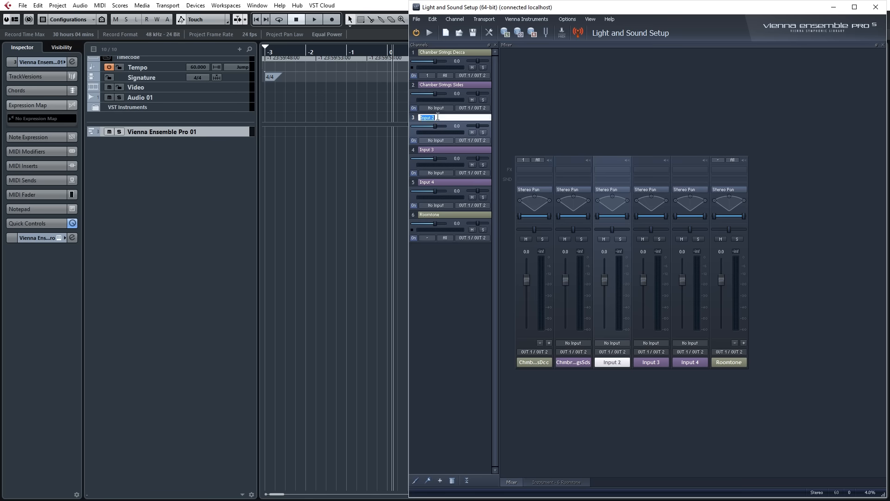
{"action": "type", "text": "Chamber Strings"}
{"action": "type", "text": "Rears"}
{"action": "key", "text": "Return"}
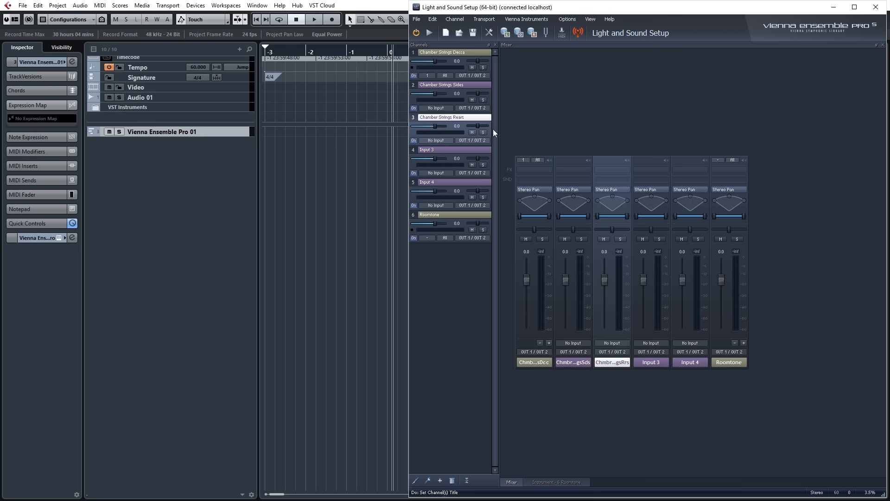
{"action": "left_click", "coordinate": [444, 150]}
{"action": "double_click", "coordinate": [443, 150]}
{"action": "type", "text": "Chamber Strings"}
{"action": "type", "text": "XY"}
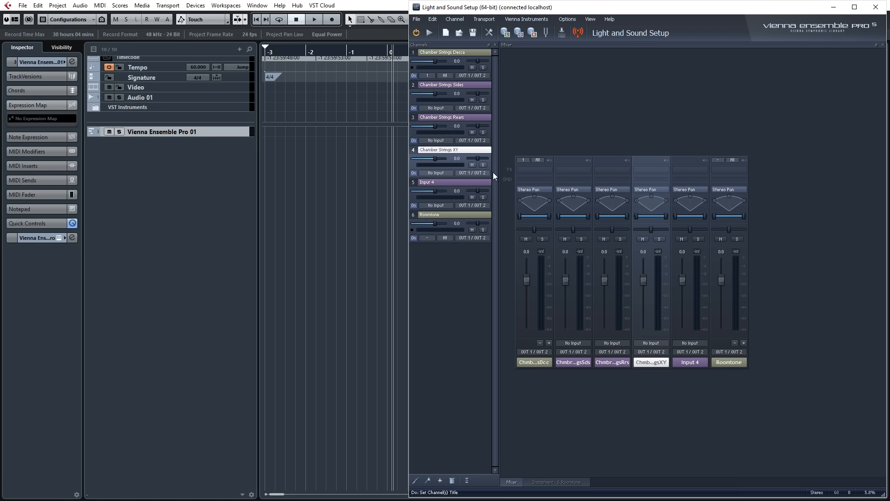
Rename the Input 4 channel as Chamber Strings Bleeds.
{"action": "left_click", "coordinate": [431, 182]}
{"action": "double_click", "coordinate": [432, 181]}
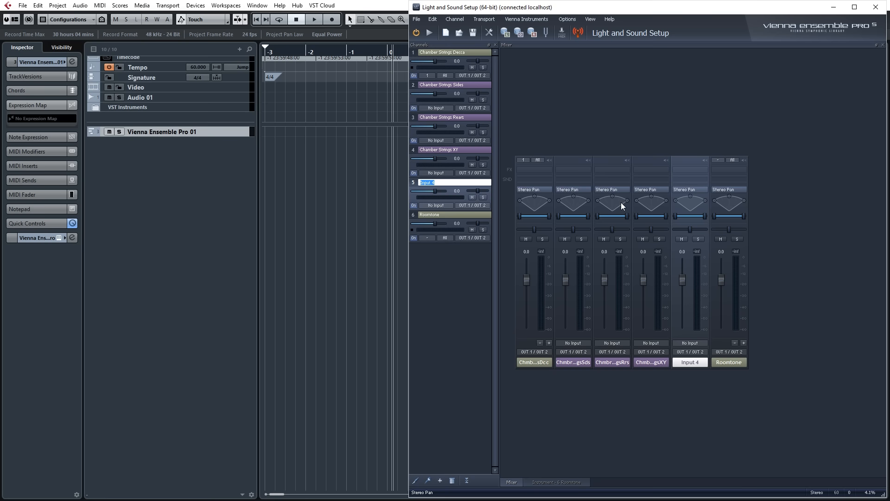
{"action": "type", "text": "Chamber Strings"}
{"action": "type", "text": "Bleeds"}
{"action": "key", "text": "Return"}
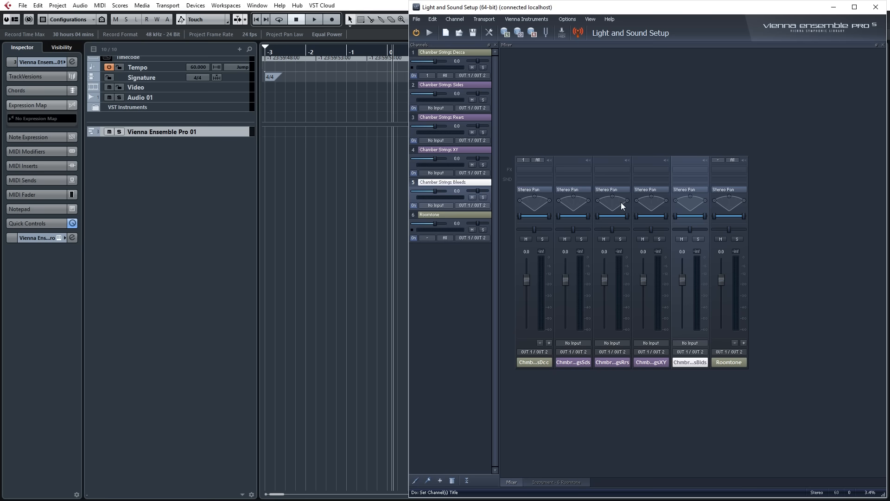
Add five more input channels and move the Roomtone channel below them.
{"action": "right_click", "coordinate": [444, 285]}
{"action": "left_click", "coordinate": [460, 299]}
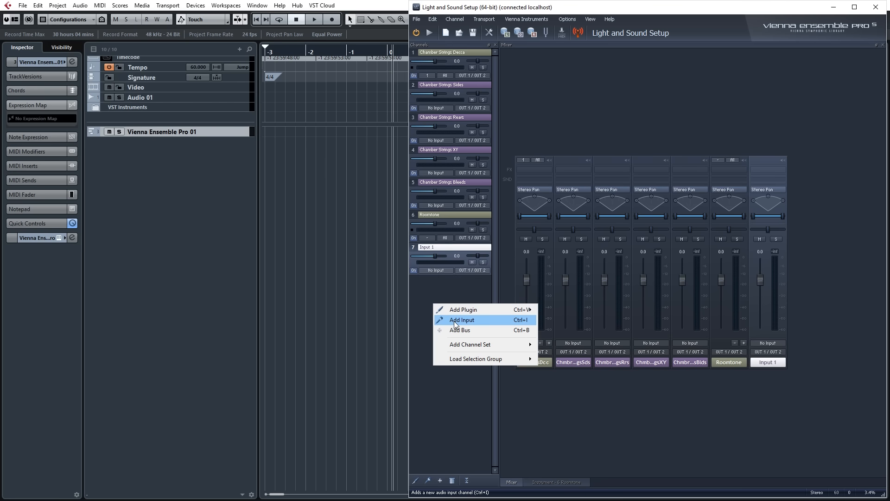
{"action": "left_click", "coordinate": [456, 319]}
{"action": "right_click", "coordinate": [447, 327]}
{"action": "left_click", "coordinate": [457, 342]}
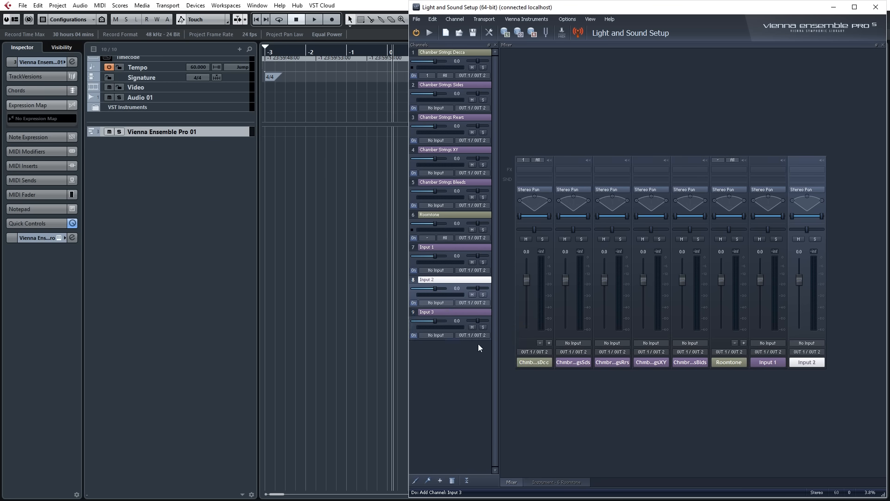
{"action": "right_click", "coordinate": [446, 363]}
{"action": "left_click", "coordinate": [456, 378]}
{"action": "right_click", "coordinate": [448, 378]}
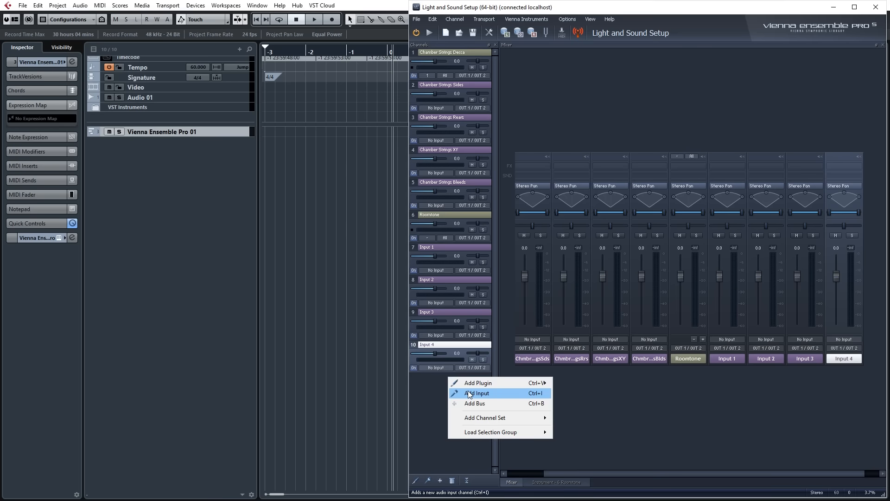
{"action": "left_click", "coordinate": [464, 393]}
{"action": "double_click", "coordinate": [444, 216]}
{"action": "left_click_drag", "start_coordinate": [443, 216], "coordinate": [465, 412]}
Rename the new Input 1 channel as Chamber Strings Vln1 and Input 2 as Chamber Strings Vln2.
{"action": "left_click", "coordinate": [438, 215]}
{"action": "double_click", "coordinate": [438, 215]}
{"action": "type", "text": "Chamber Strings"}
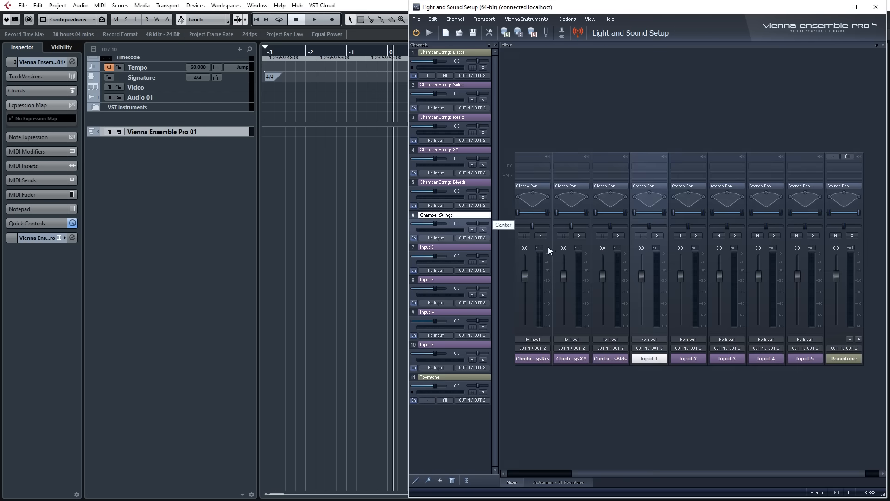
{"action": "type", "text": "Vln1"}
{"action": "key", "text": "Return"}
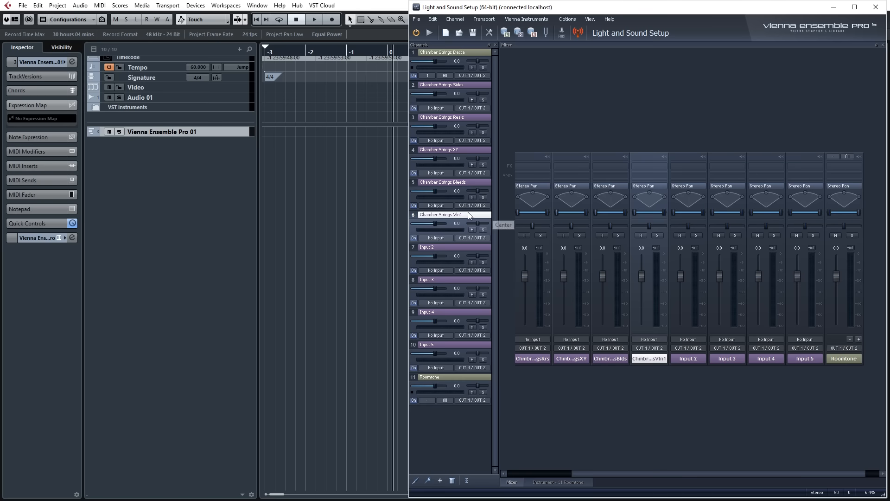
{"action": "double_click", "coordinate": [443, 247]}
{"action": "type", "text": "Chamber Strings"}
{"action": "type", "text": "Vln2"}
{"action": "key", "text": "Return"}
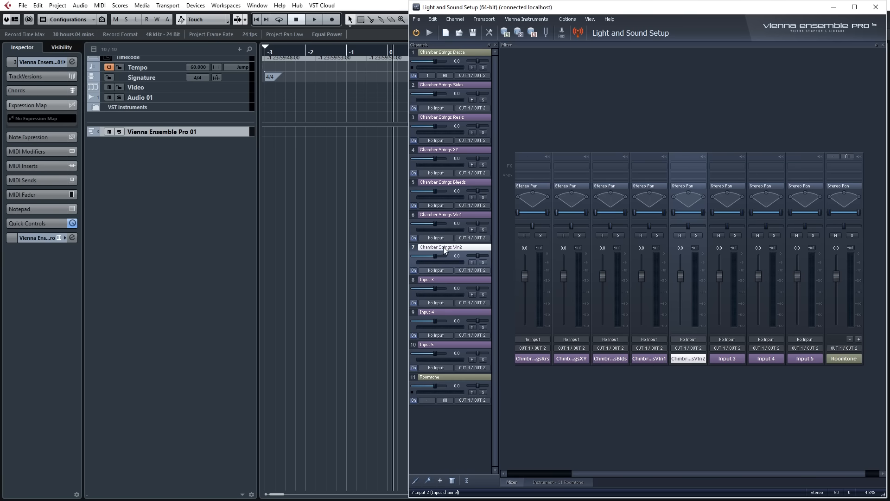
Rename the Input 3 channel as Chamber Strings Vla and Input 4 as Chamber Strings Celli.
{"action": "double_click", "coordinate": [442, 280]}
{"action": "type", "text": "Chamber Strings"}
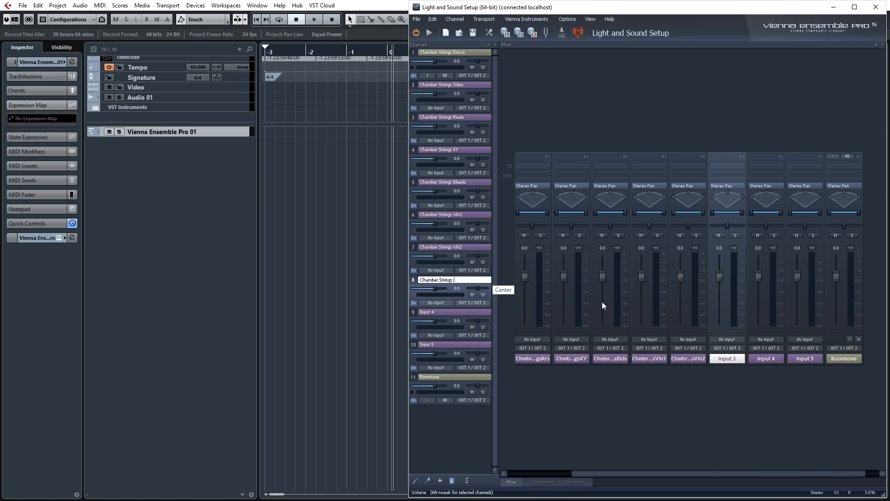
{"action": "type", "text": "Vla"}
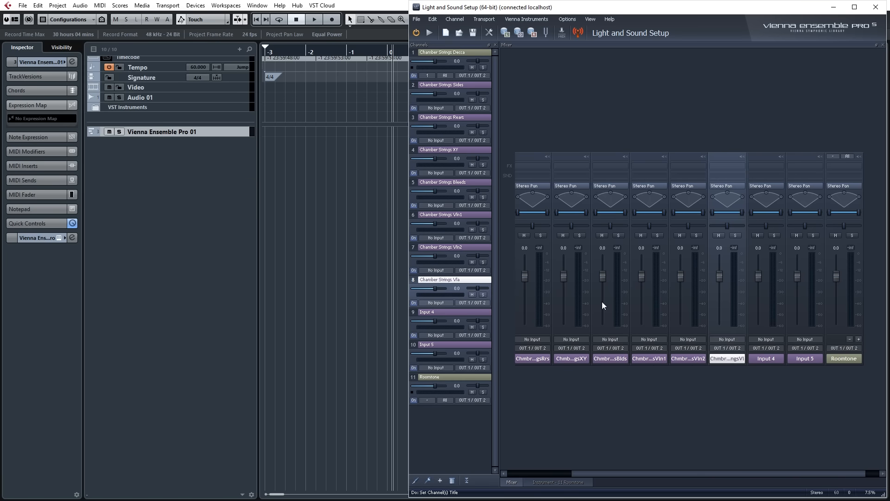
{"action": "double_click", "coordinate": [455, 311]}
{"action": "type", "text": "Chamber Strings"}
{"action": "type", "text": "Celli"}
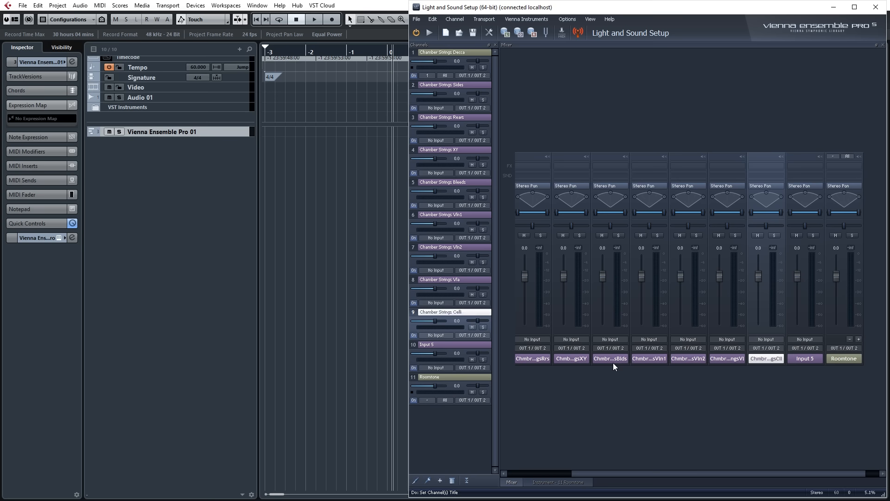
Rename the Input 5 channel as Chamber Strings Bass.
{"action": "double_click", "coordinate": [437, 345]}
{"action": "type", "text": "Chamber Strings"}
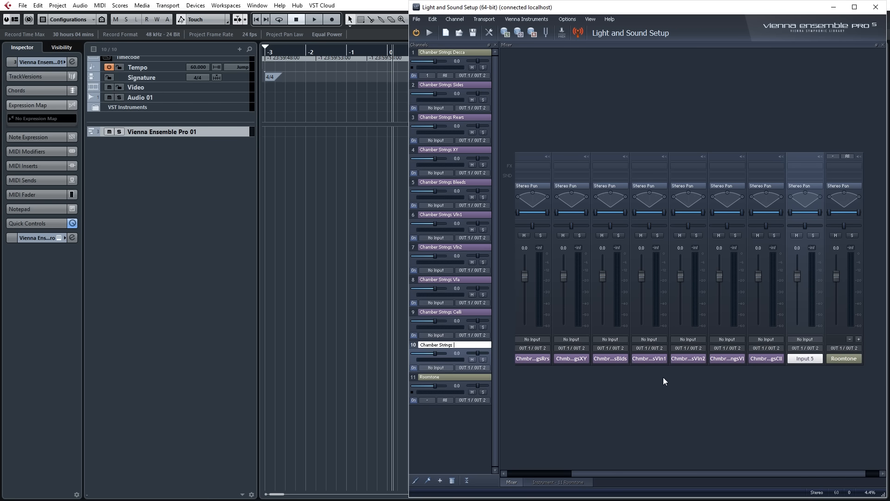
{"action": "type", "text": "Bass"}
{"action": "key", "text": "Return"}
Set the input of the Chamber Strings Sides channel to instrument output Chamber Strings Decca 2.
{"action": "left_click", "coordinate": [436, 109]}
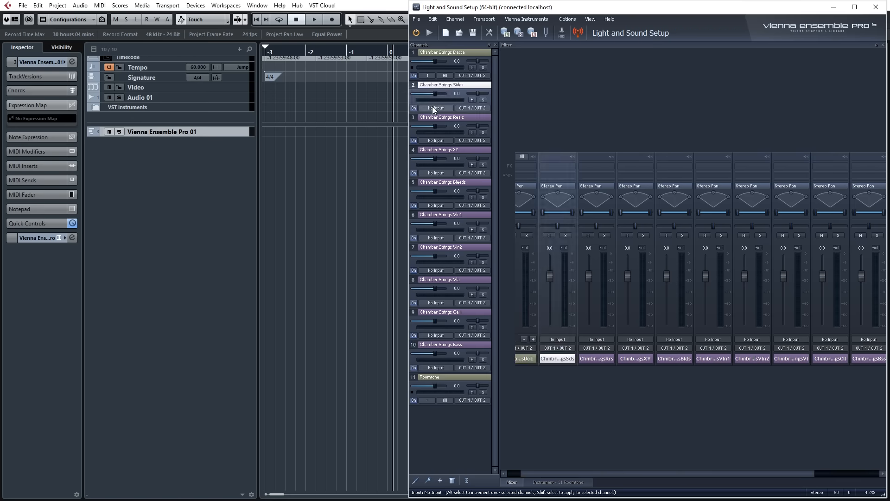
{"action": "left_click", "coordinate": [434, 109]}
{"action": "mouse_move", "coordinate": [452, 129]}
{"action": "mouse_move", "coordinate": [521, 134]}
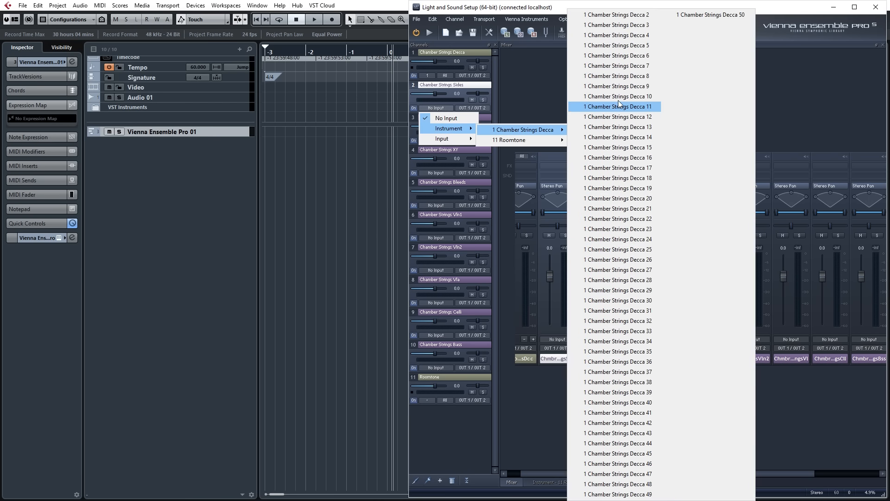
{"action": "left_click", "coordinate": [640, 17]}
Open the Chamber Strings Decca instrument in Kontakt and examine its Decca, Sides and Rears outputs against the input channel order.
{"action": "double_click", "coordinate": [456, 46]}
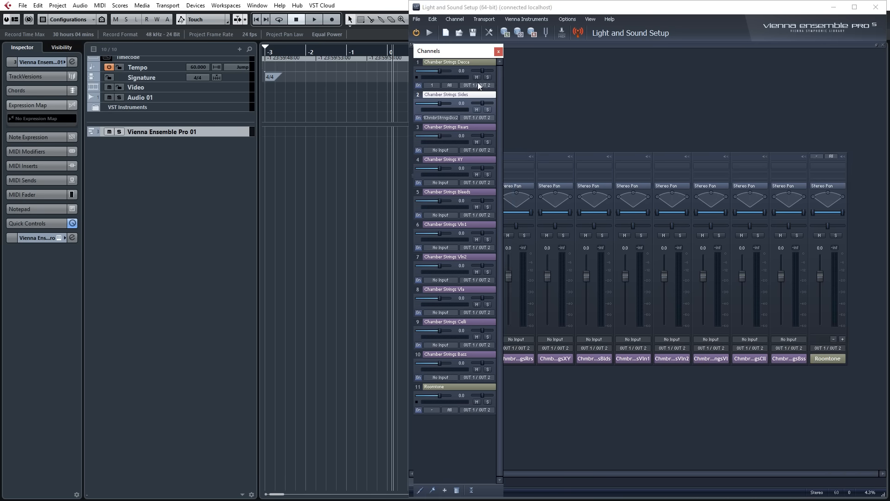
{"action": "double_click", "coordinate": [460, 64]}
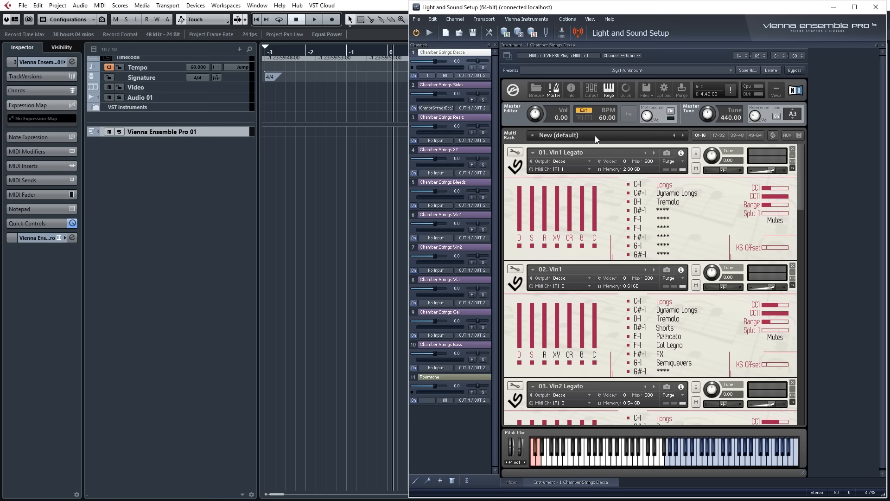
{"action": "left_click", "coordinate": [590, 91]}
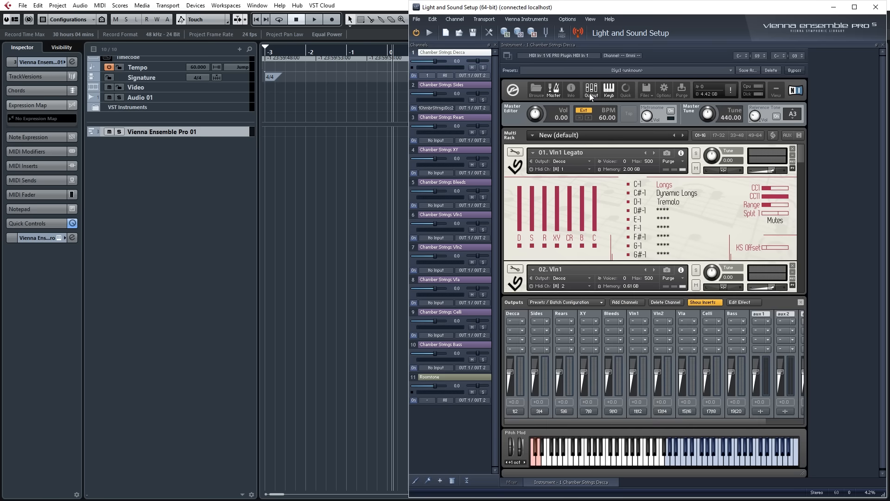
{"action": "left_click", "coordinate": [527, 315]}
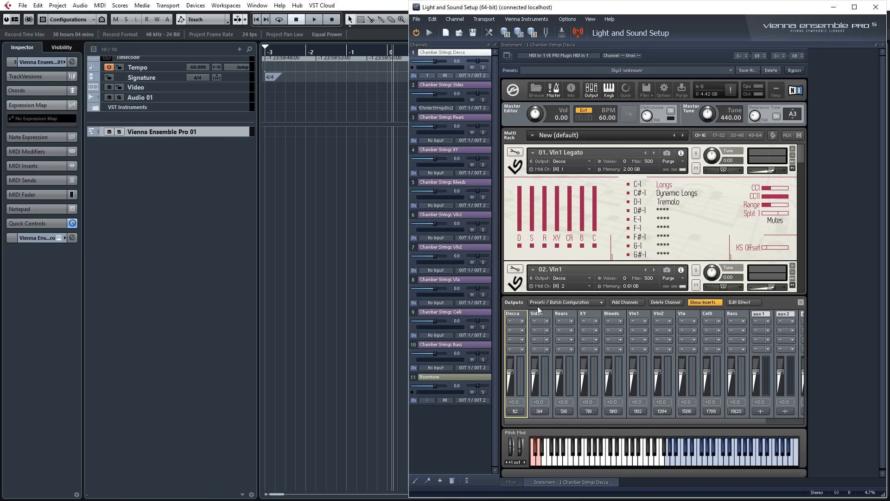
{"action": "left_click", "coordinate": [551, 314]}
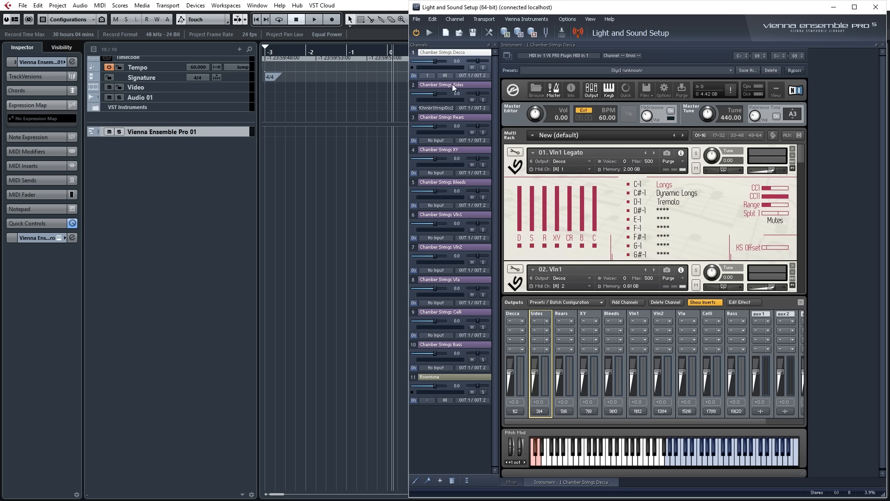
{"action": "left_click", "coordinate": [575, 314]}
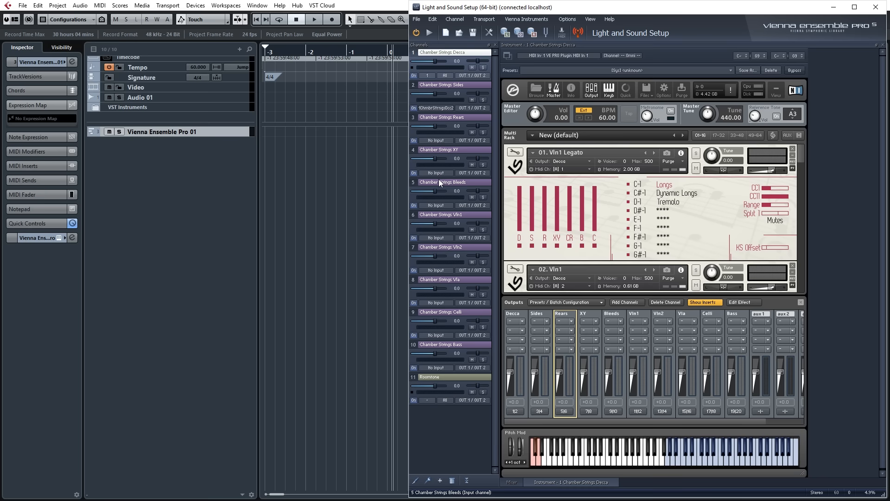
Feed the Chamber Strings Rears channel from instrument output Chamber Strings Decca 3 and the XY channel from Decca 4.
{"action": "left_click", "coordinate": [445, 141]}
{"action": "mouse_move", "coordinate": [449, 161]}
{"action": "mouse_move", "coordinate": [530, 165]}
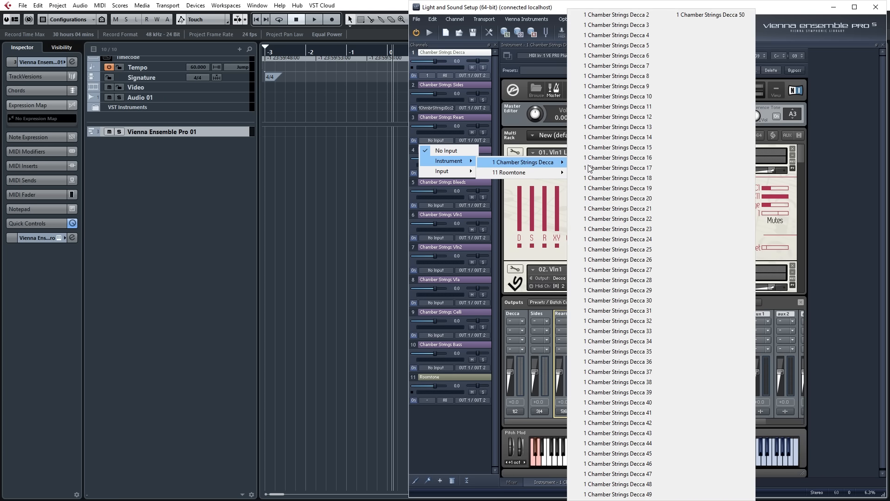
{"action": "left_click", "coordinate": [621, 25]}
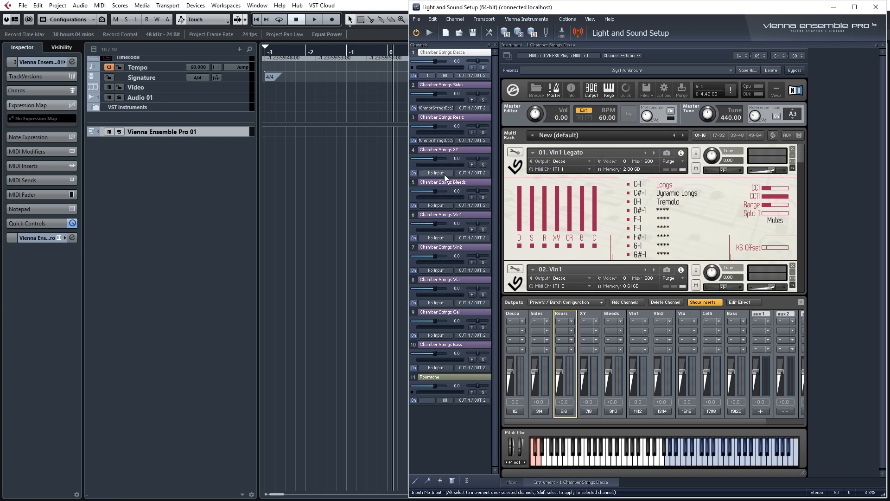
{"action": "left_click", "coordinate": [444, 174]}
{"action": "mouse_move", "coordinate": [449, 194]}
{"action": "mouse_move", "coordinate": [533, 194]}
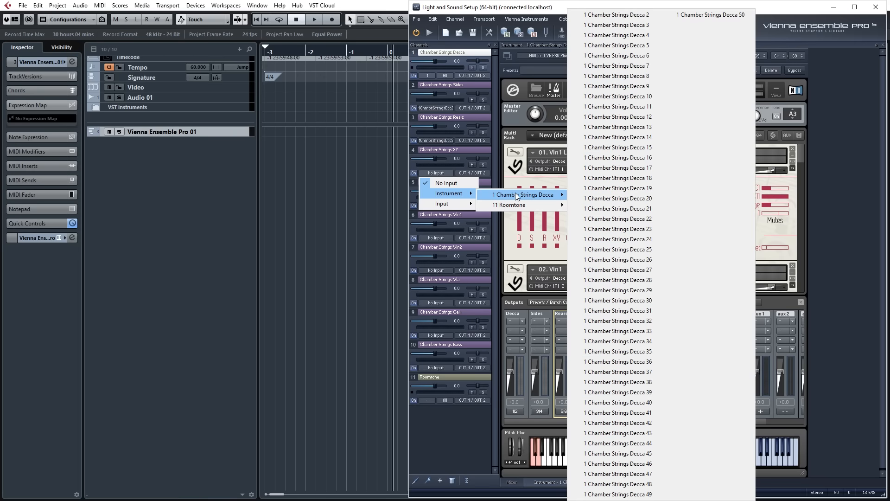
{"action": "left_click", "coordinate": [641, 35]}
Feed the Chamber Strings Bleeds channel from instrument output Chamber Strings Decca 5 and the Vln1 channel from Decca 6.
{"action": "left_click", "coordinate": [438, 205]}
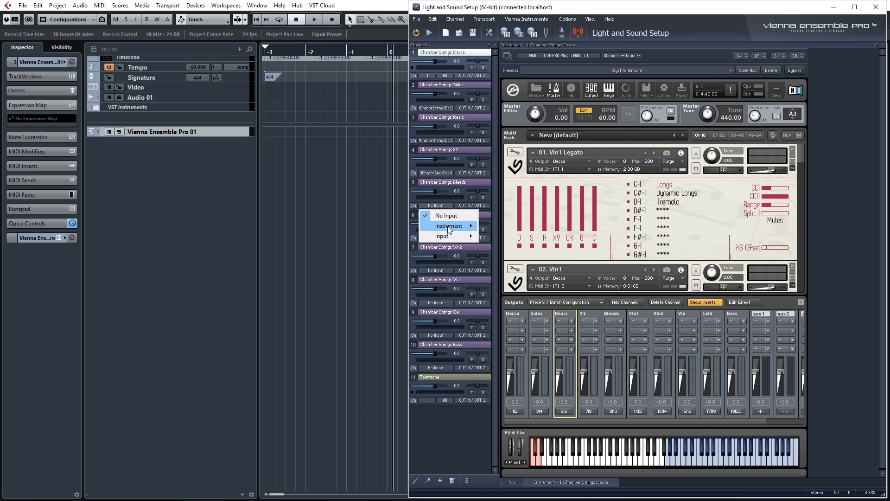
{"action": "mouse_move", "coordinate": [447, 226]}
{"action": "mouse_move", "coordinate": [504, 230]}
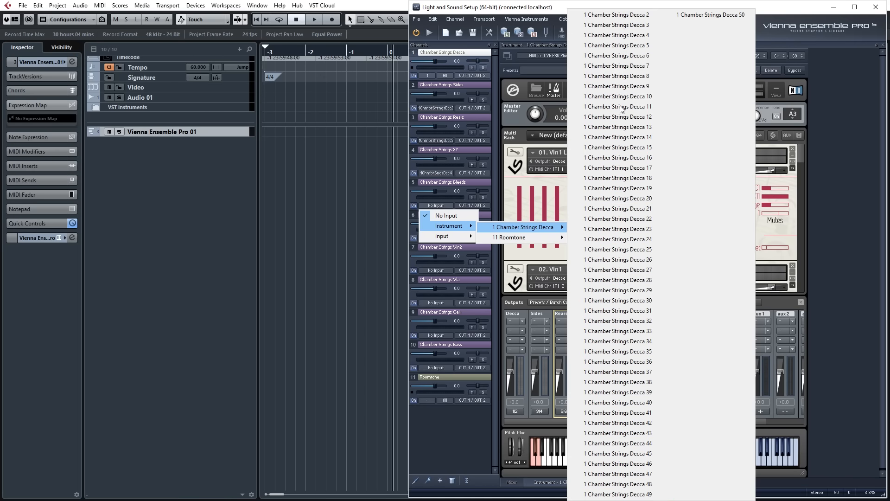
{"action": "left_click", "coordinate": [640, 46]}
{"action": "left_click", "coordinate": [438, 238]}
{"action": "mouse_move", "coordinate": [448, 258]}
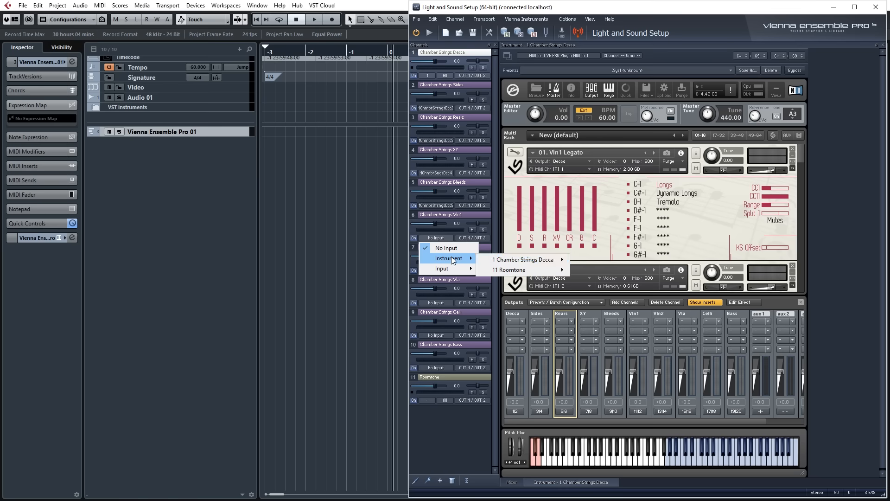
{"action": "mouse_move", "coordinate": [503, 260]}
{"action": "left_click", "coordinate": [639, 57]}
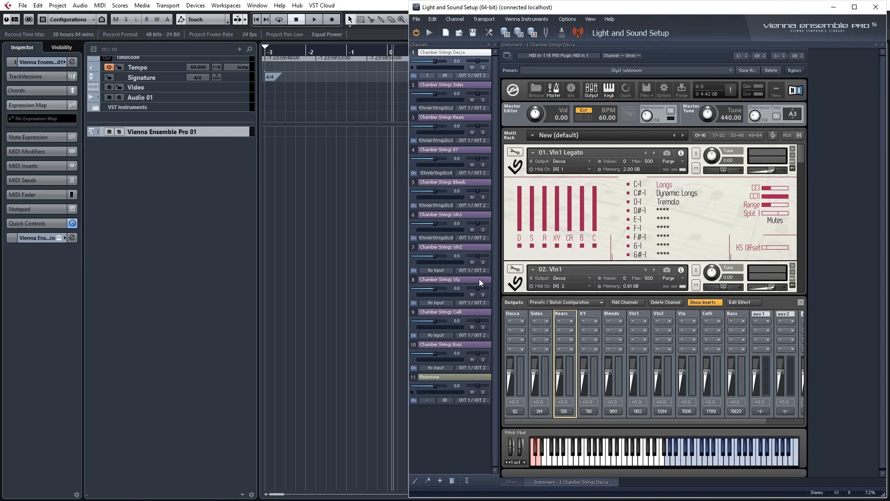
Feed the Chamber Strings Vln2 channel from instrument output Chamber Strings Decca 7 and the Vla channel from Decca 8.
{"action": "left_click", "coordinate": [444, 269]}
{"action": "mouse_move", "coordinate": [448, 290]}
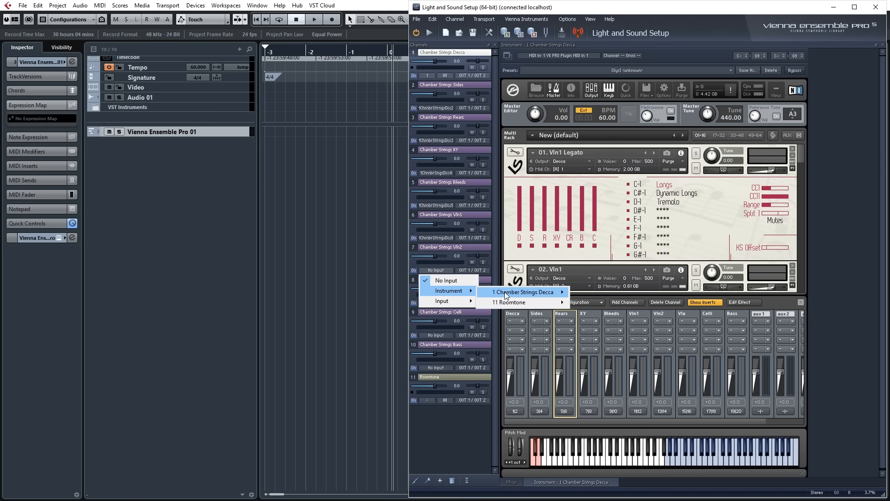
{"action": "mouse_move", "coordinate": [524, 292]}
{"action": "left_click", "coordinate": [640, 65]}
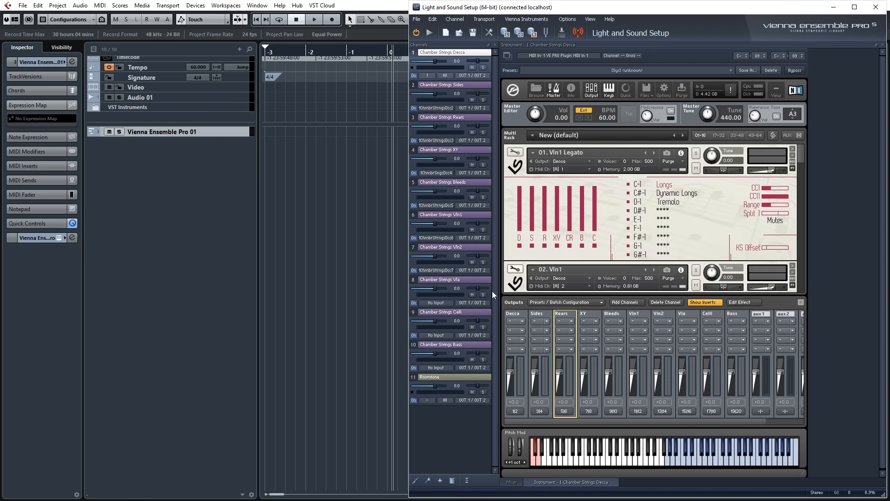
{"action": "left_click", "coordinate": [438, 305]}
{"action": "mouse_move", "coordinate": [445, 322]}
{"action": "mouse_move", "coordinate": [516, 325]}
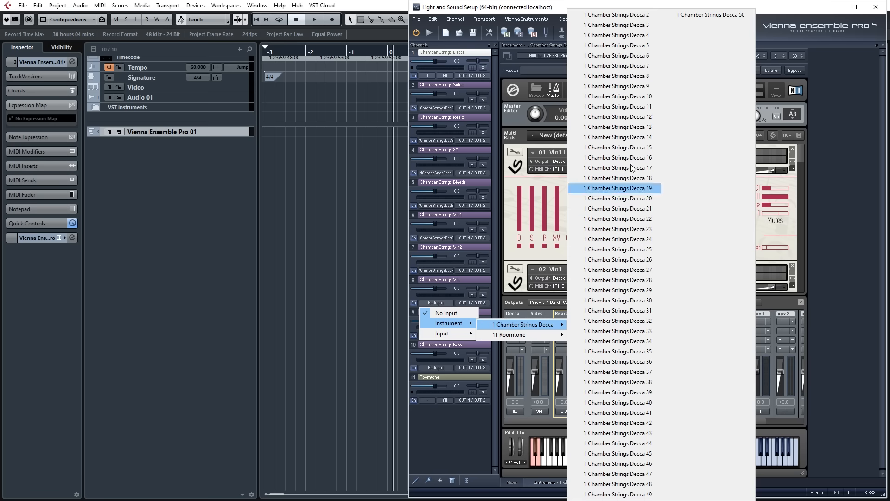
{"action": "left_click", "coordinate": [633, 88]}
Feed the Chamber Strings Celli channel from instrument output Chamber Strings Decca 9 and the Bass channel from Decca 10.
{"action": "left_click", "coordinate": [439, 335]}
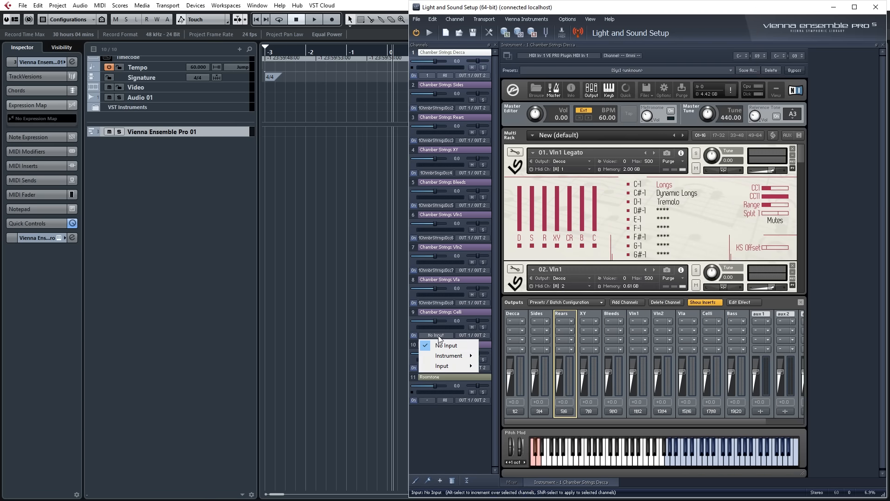
{"action": "mouse_move", "coordinate": [447, 355]}
{"action": "mouse_move", "coordinate": [520, 357]}
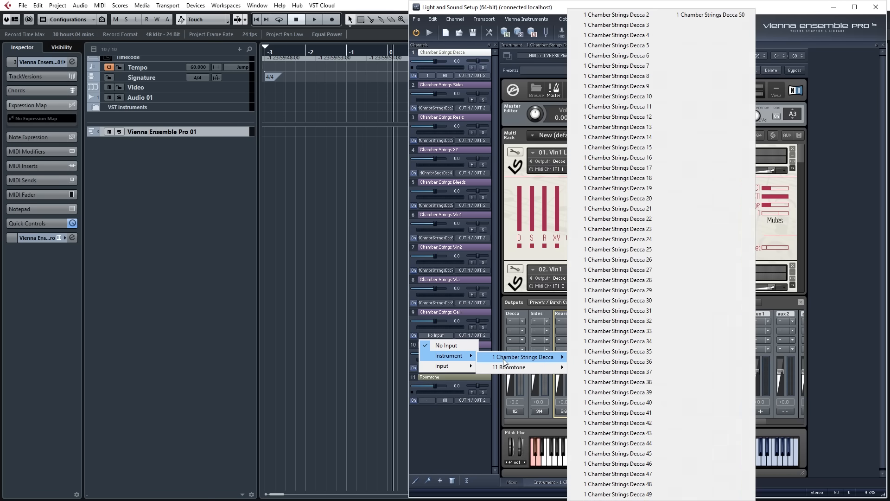
{"action": "left_click", "coordinate": [639, 90]}
{"action": "left_click", "coordinate": [436, 369]}
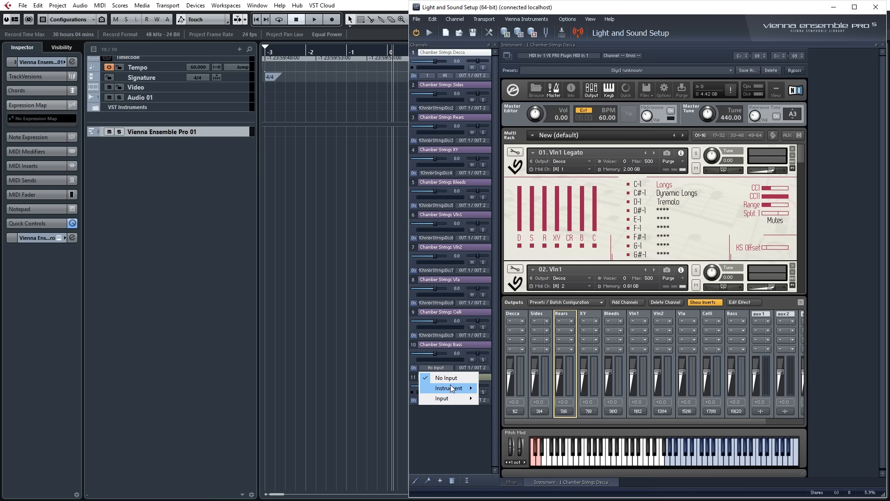
{"action": "mouse_move", "coordinate": [449, 388]}
{"action": "mouse_move", "coordinate": [508, 390]}
{"action": "left_click", "coordinate": [636, 96]}
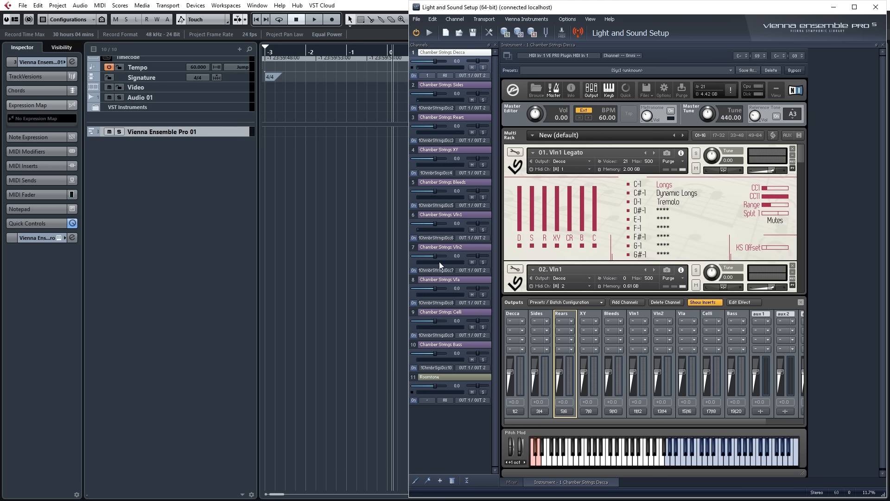
Hide Kontakt's outputs section and inspect the MIDI CC automation assigned to the Range, Split and Mutes controls of 01. Vln1 Legato.
{"action": "left_click", "coordinate": [801, 302]}
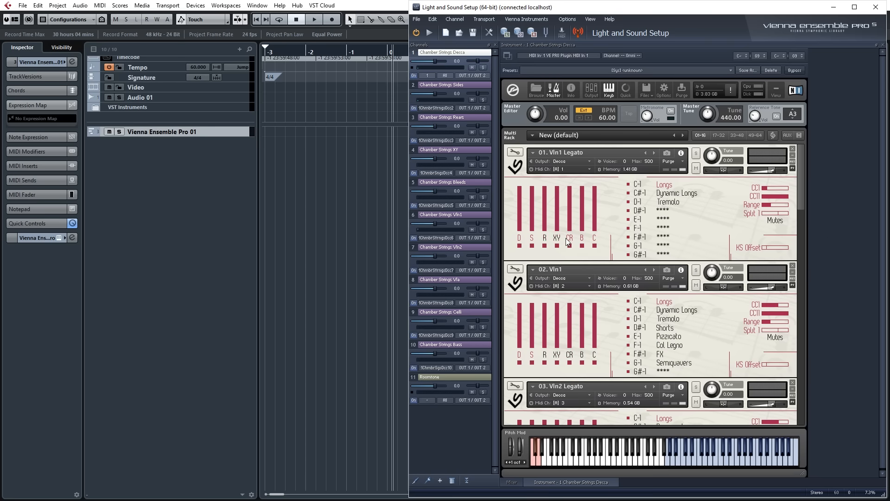
{"action": "right_click", "coordinate": [773, 214]}
{"action": "left_click", "coordinate": [717, 209]}
{"action": "right_click", "coordinate": [775, 217]}
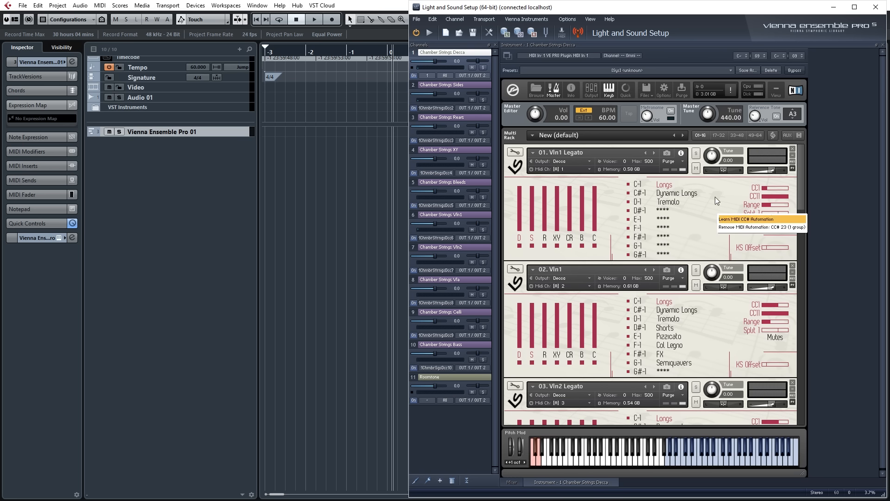
{"action": "left_click", "coordinate": [715, 196]}
{"action": "right_click", "coordinate": [774, 222]}
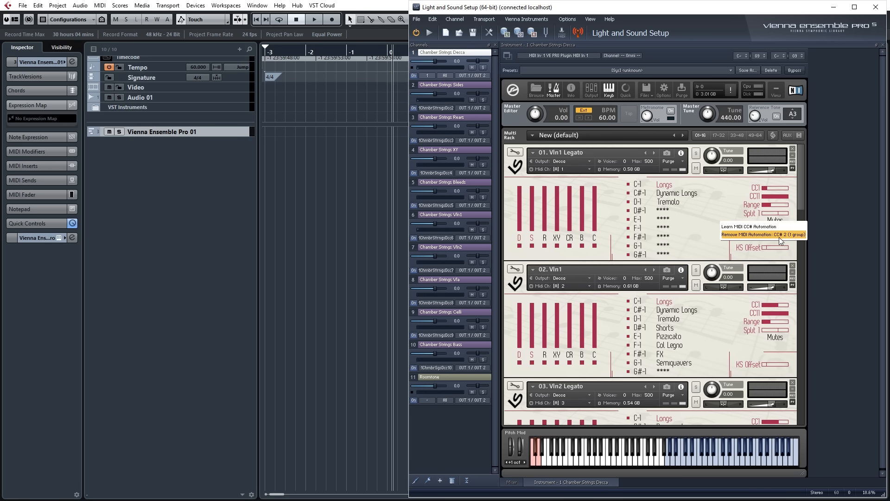
{"action": "left_click", "coordinate": [705, 213]}
{"action": "right_click", "coordinate": [762, 209]}
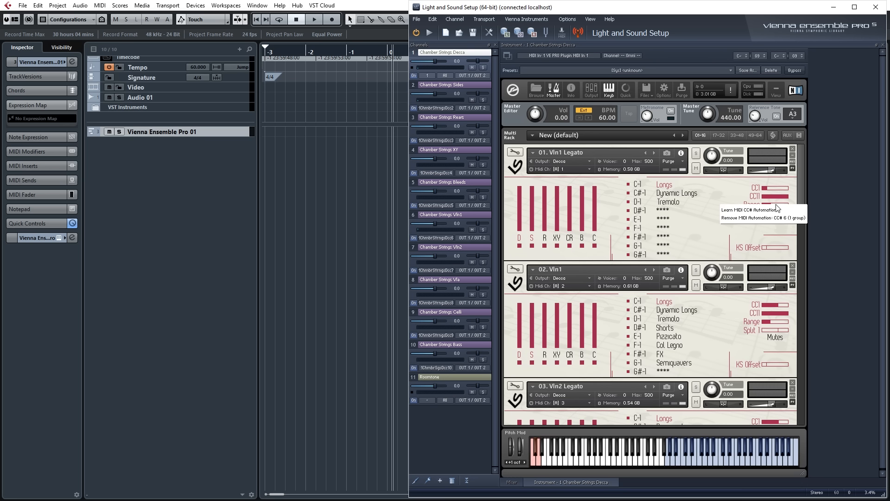
{"action": "left_click", "coordinate": [700, 228]}
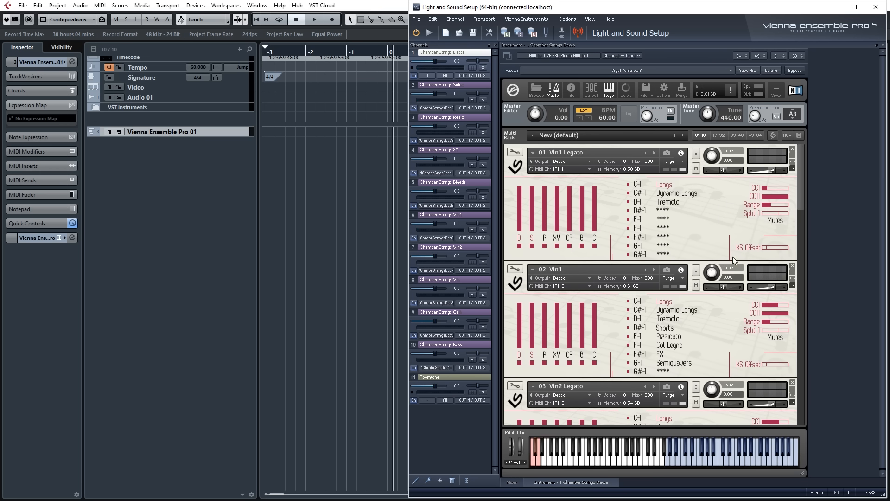
{"action": "right_click", "coordinate": [773, 206]}
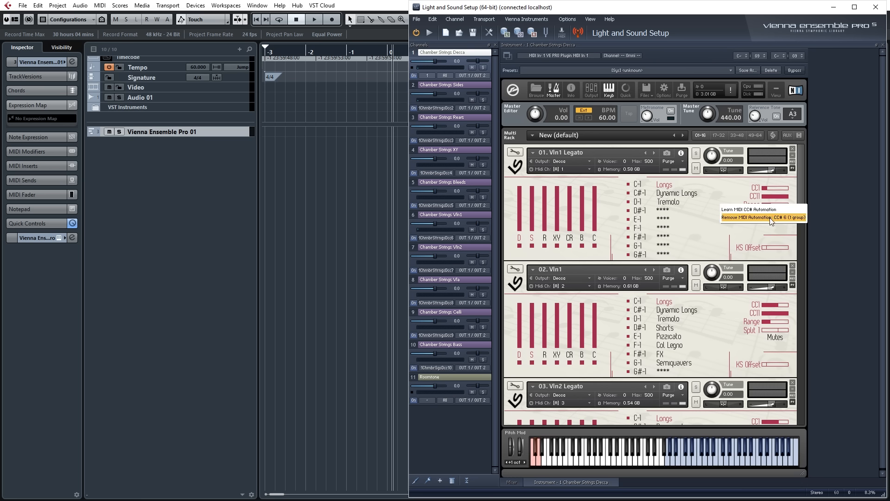
{"action": "left_click", "coordinate": [714, 229]}
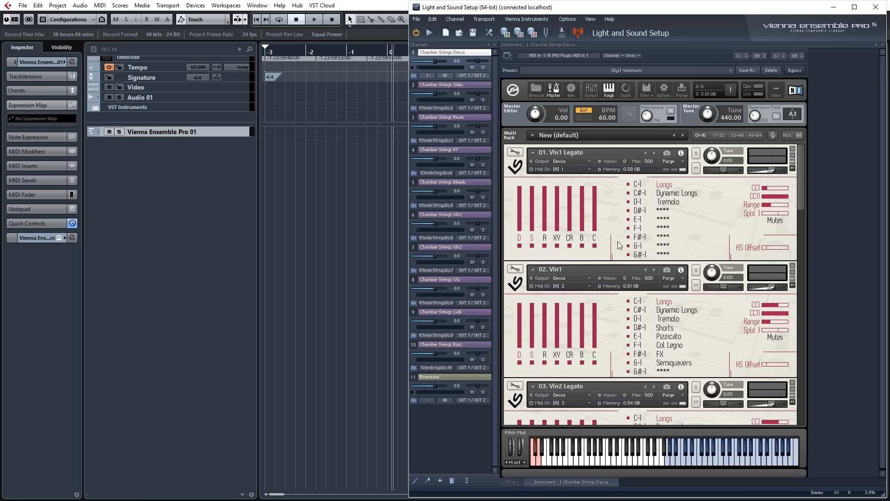
Collapse the channel list to compact strips and switch to the Cubase project.
{"action": "left_click", "coordinate": [467, 481]}
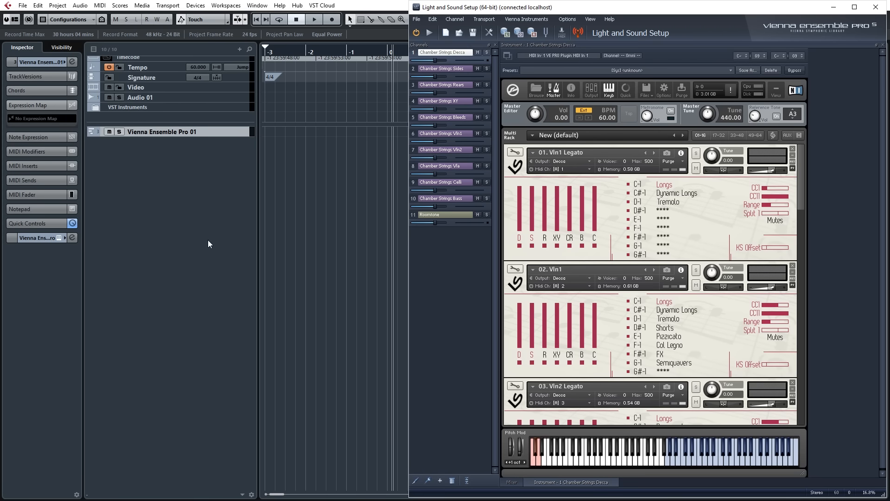
{"action": "left_click", "coordinate": [305, 181]}
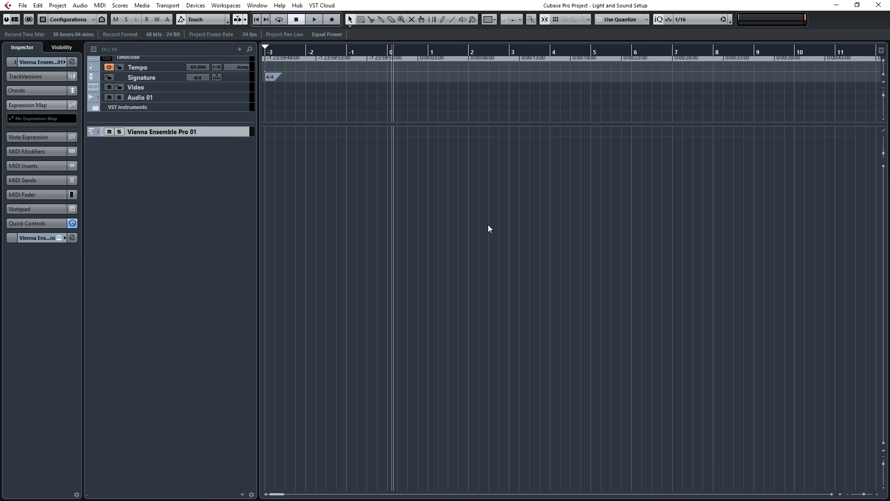
Add a folder track below Vienna Ensemble Pro 01 and name it Chamber Strings.
{"action": "right_click", "coordinate": [140, 162]}
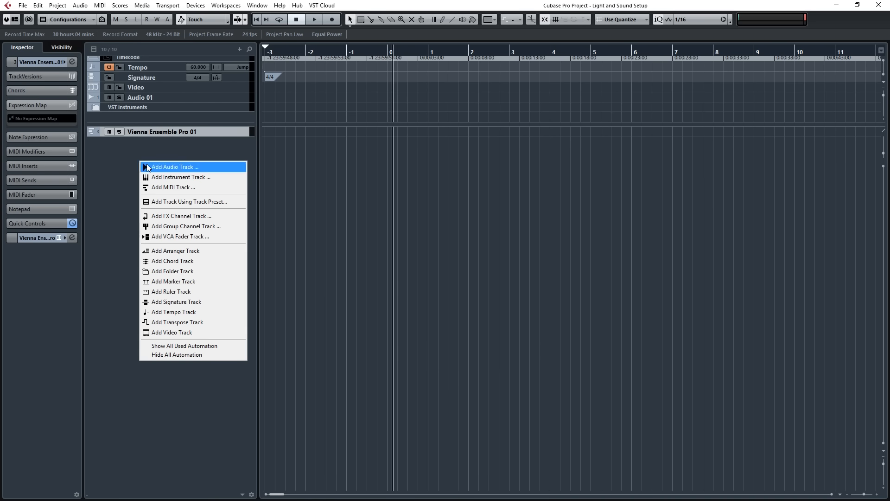
{"action": "left_click", "coordinate": [164, 269]}
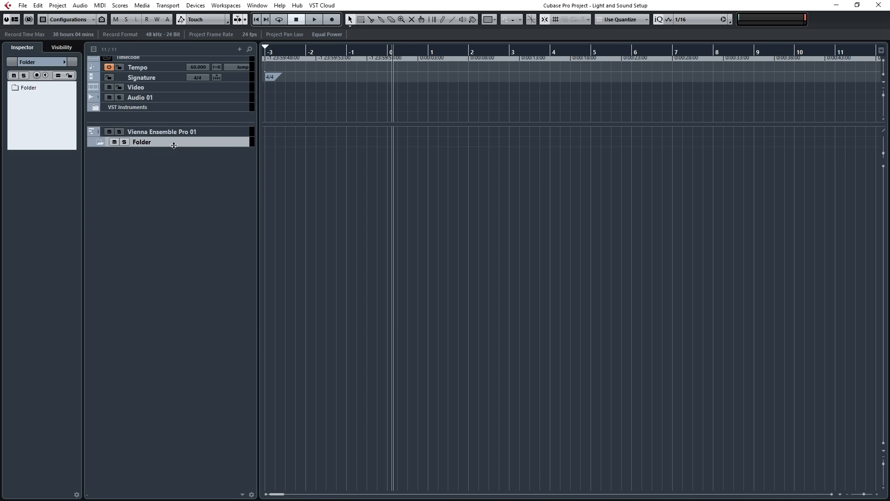
{"action": "double_click", "coordinate": [177, 144]}
{"action": "type", "text": "Chamber Strings"}
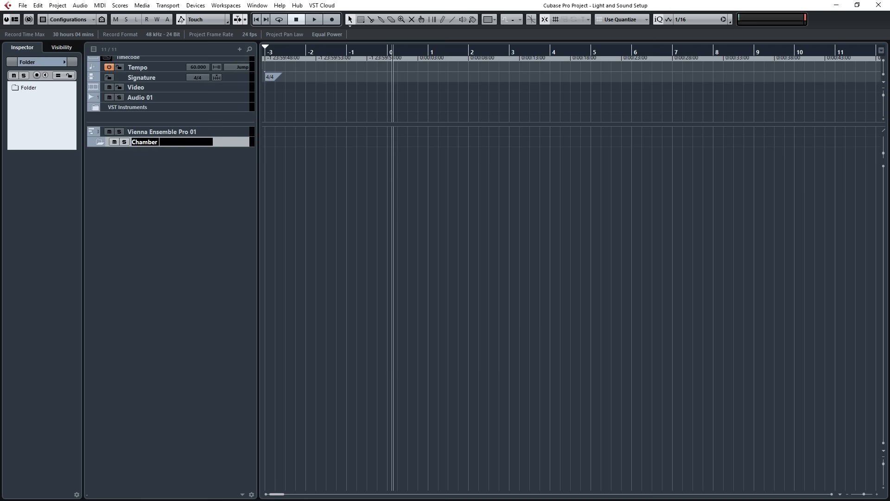
{"action": "key", "text": "Return"}
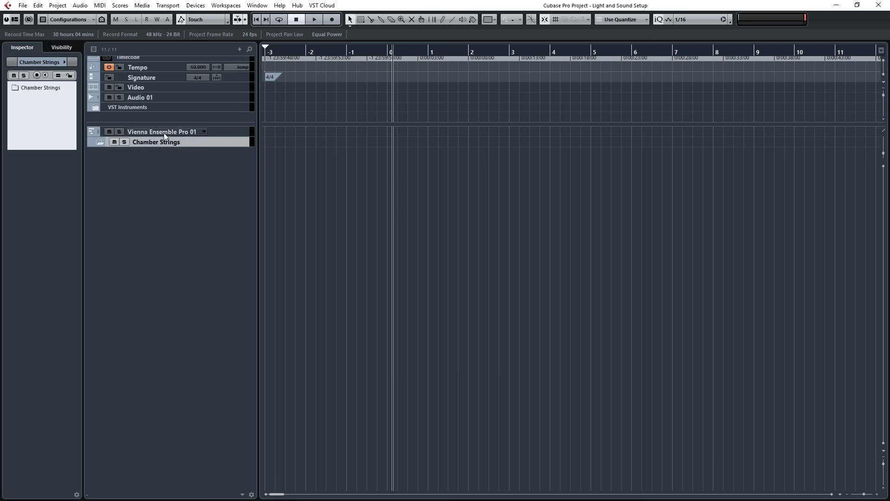
Move the Vienna Ensemble Pro 01 track into the Chamber Strings folder and rename it Vln1 Leg.
{"action": "left_click_drag", "start_coordinate": [163, 133], "coordinate": [146, 140]}
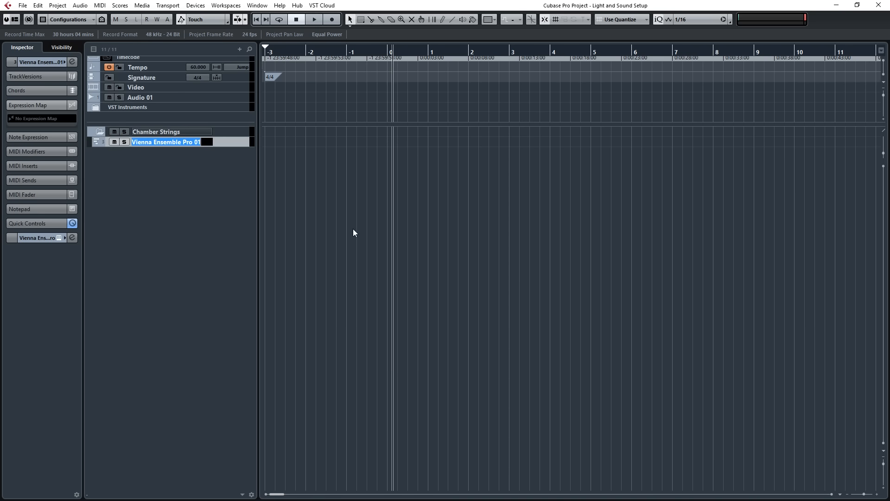
{"action": "type", "text": "Vln1 Leg"}
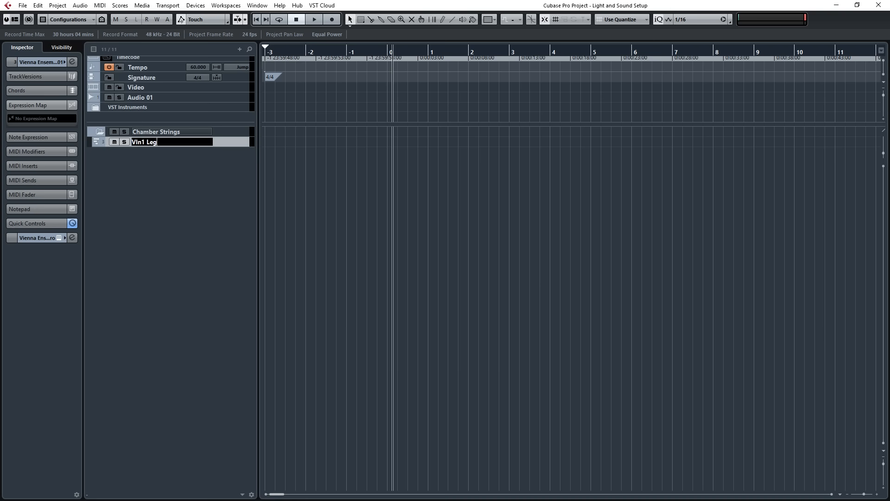
{"action": "key", "text": "Return"}
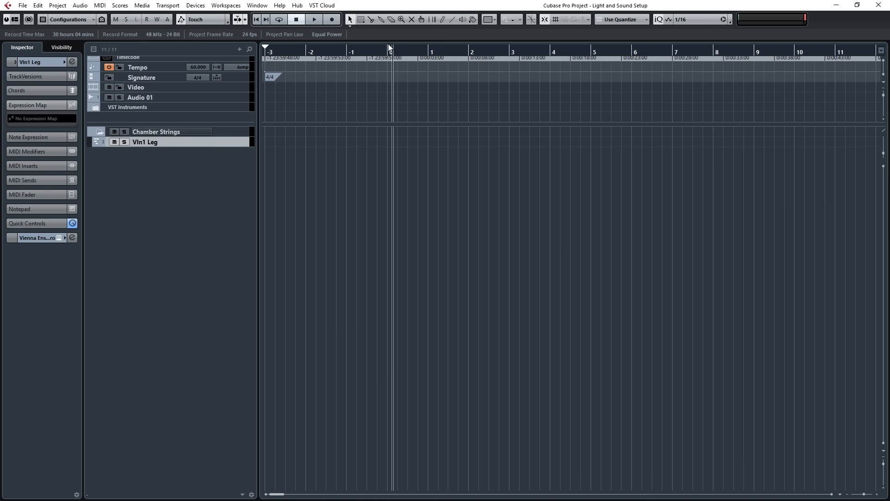
Set a short locator range at bar 0 and create a short MIDI part at bar -3 on Vln1 Leg.
{"action": "left_click_drag", "start_coordinate": [389, 45], "coordinate": [398, 46]}
{"action": "scroll", "coordinate": [386, 167], "scroll_direction": "up", "scroll_amount": 3}
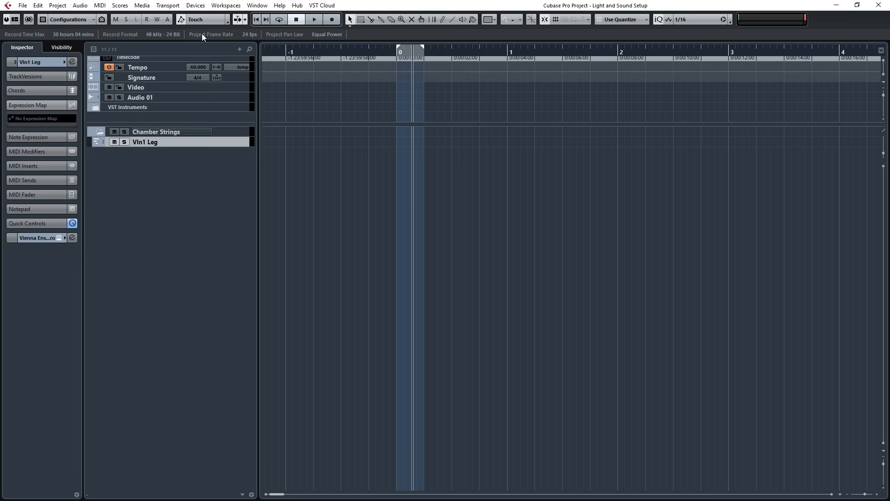
{"action": "scroll", "coordinate": [300, 137], "scroll_direction": "left", "scroll_amount": 4}
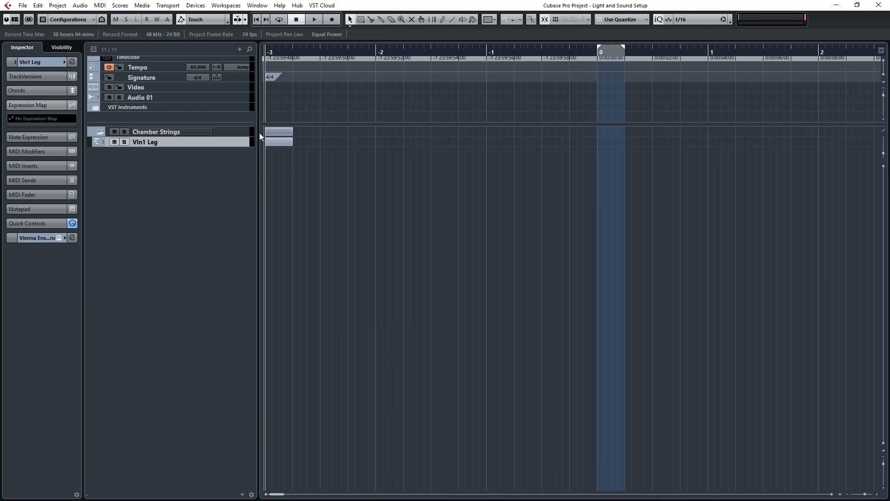
In the Vln1 Leg part, draw Modulation (cc1) and Expression (cc11) at maximum and Sustain (cc64) at zero.
{"action": "double_click", "coordinate": [279, 142]}
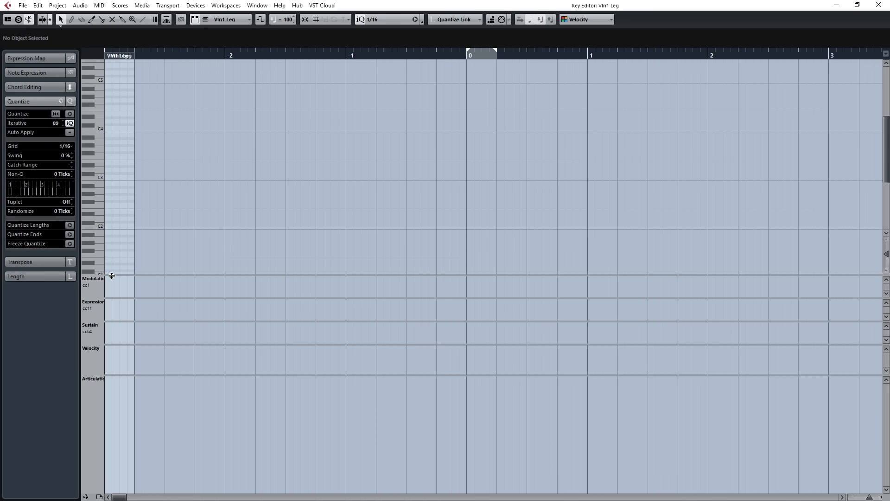
{"action": "key", "text": "8"}
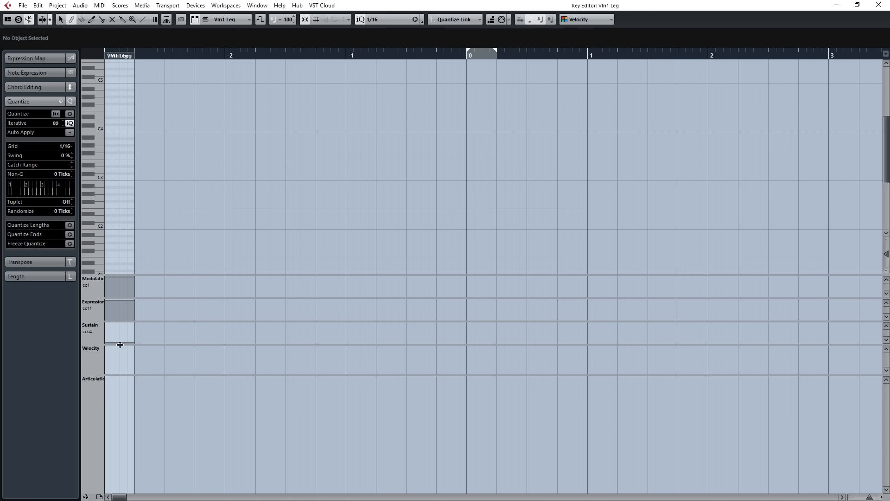
{"action": "key", "text": "1"}
{"action": "left_click", "coordinate": [876, 8]}
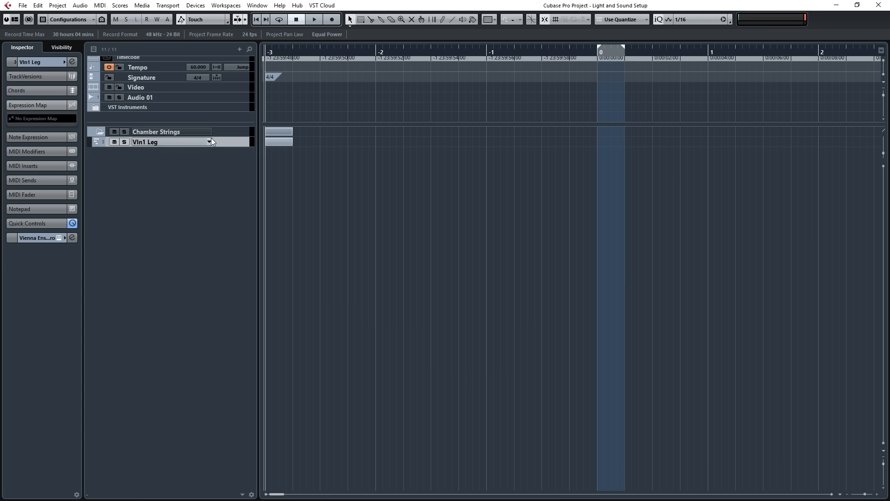
Duplicate the Vln1 Leg track and check the controller data in the copied part.
{"action": "right_click", "coordinate": [153, 141]}
{"action": "left_click", "coordinate": [168, 172]}
{"action": "double_click", "coordinate": [282, 149]}
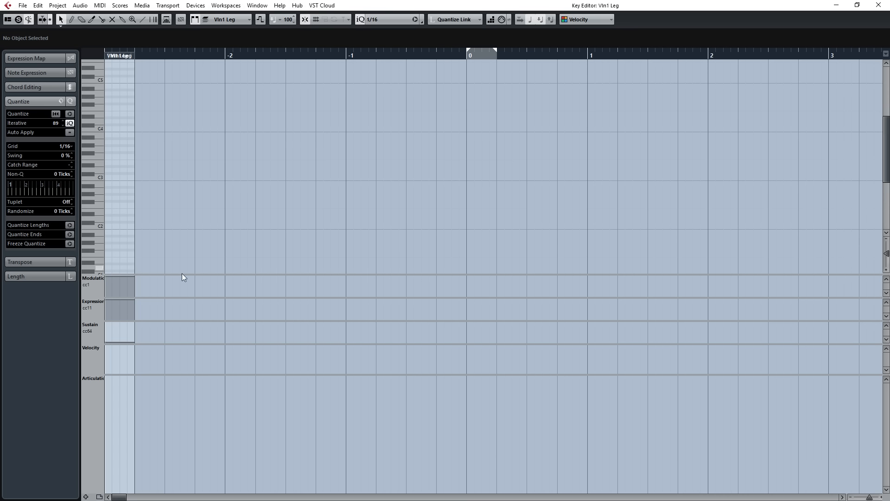
{"action": "left_click", "coordinate": [879, 5]}
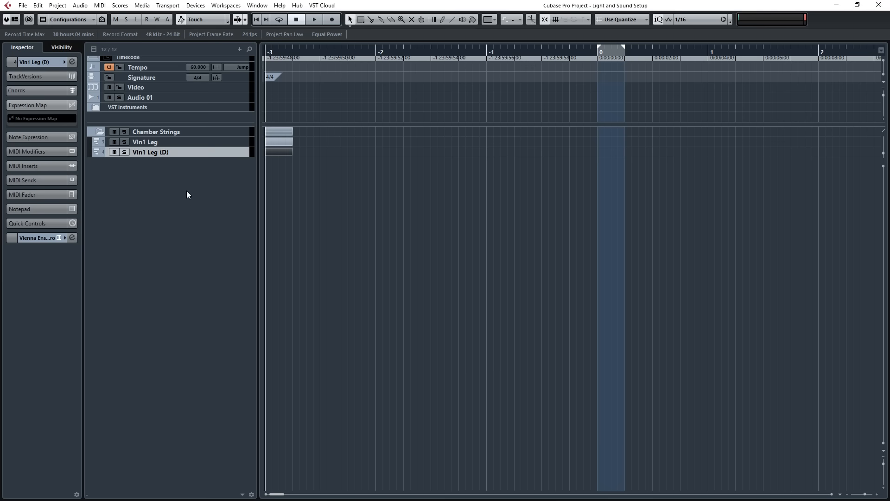
Duplicate the copied Vln1 Leg track six more times inside the Chamber Strings folder.
{"action": "right_click", "coordinate": [168, 150]}
{"action": "left_click", "coordinate": [190, 179]}
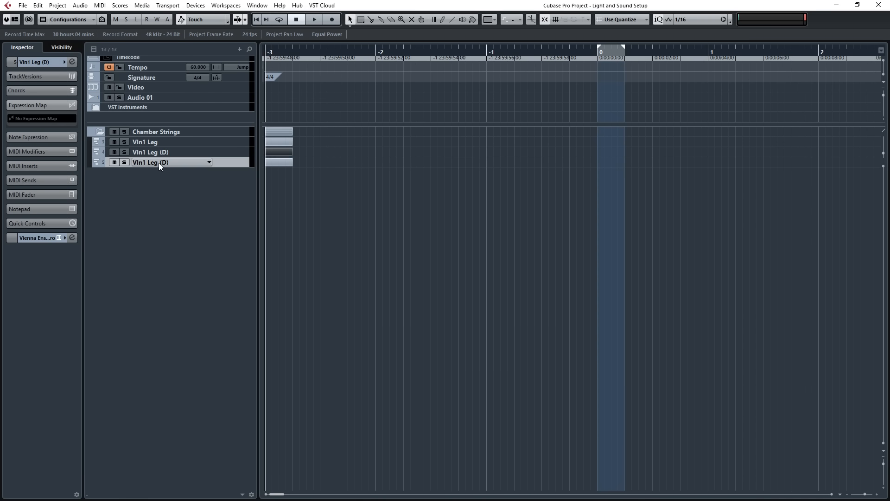
{"action": "right_click", "coordinate": [159, 162]}
{"action": "left_click", "coordinate": [176, 193]}
{"action": "right_click", "coordinate": [157, 174]}
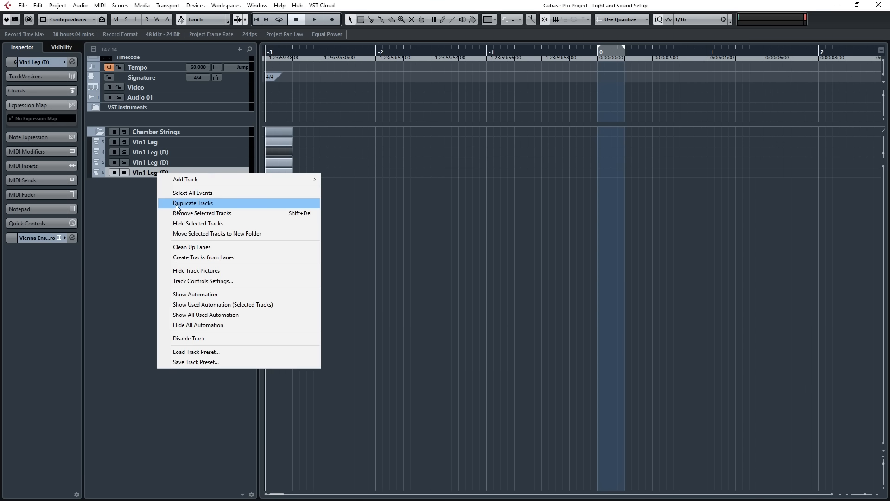
{"action": "left_click", "coordinate": [159, 197]}
{"action": "right_click", "coordinate": [148, 187]}
{"action": "left_click", "coordinate": [166, 211]}
{"action": "right_click", "coordinate": [133, 191]}
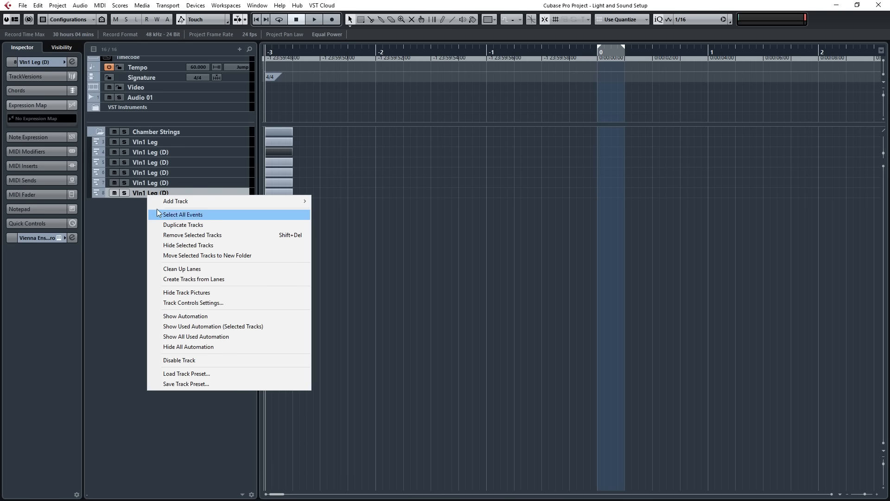
{"action": "left_click", "coordinate": [162, 223]}
{"action": "right_click", "coordinate": [145, 205]}
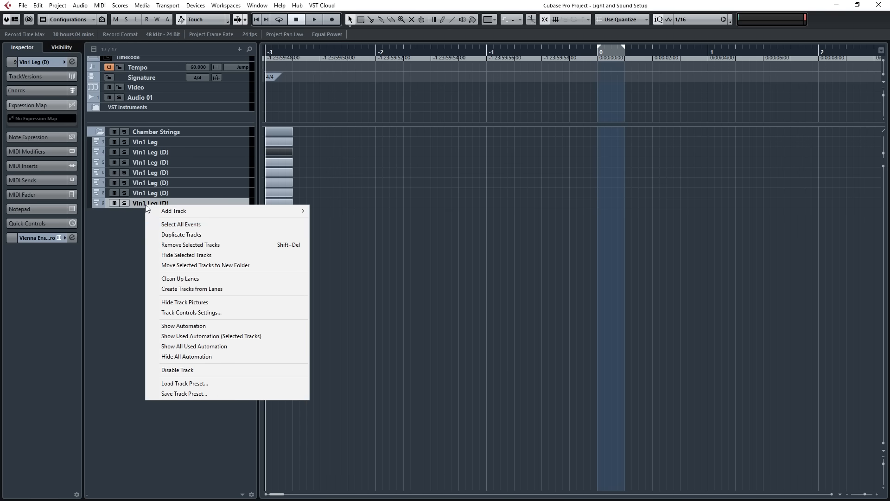
{"action": "left_click", "coordinate": [165, 236]}
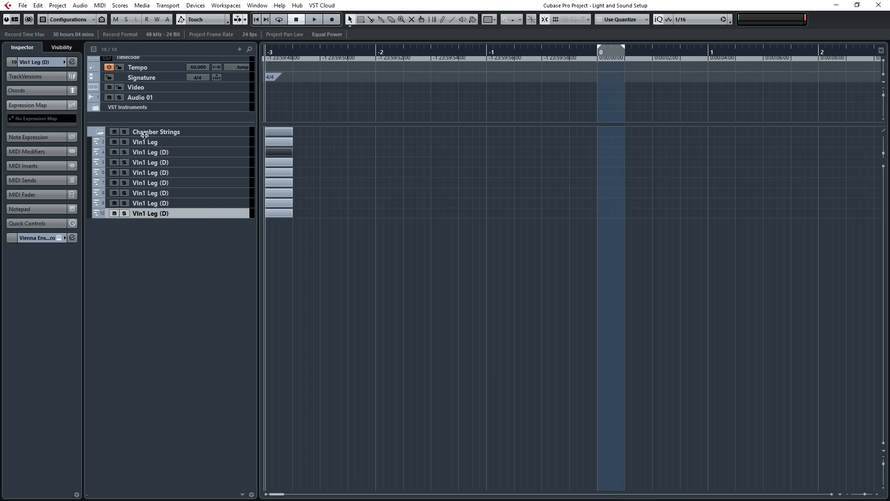
Rename the duplicated tracks in order as Vln1 artic, Vln2 Leg, Vln2 artic, Vla Leg, Vla artic, Celli Leg, Celli artic, Bass Leg and Bass artic.
{"action": "double_click", "coordinate": [154, 153]}
{"action": "key", "text": "Right"}
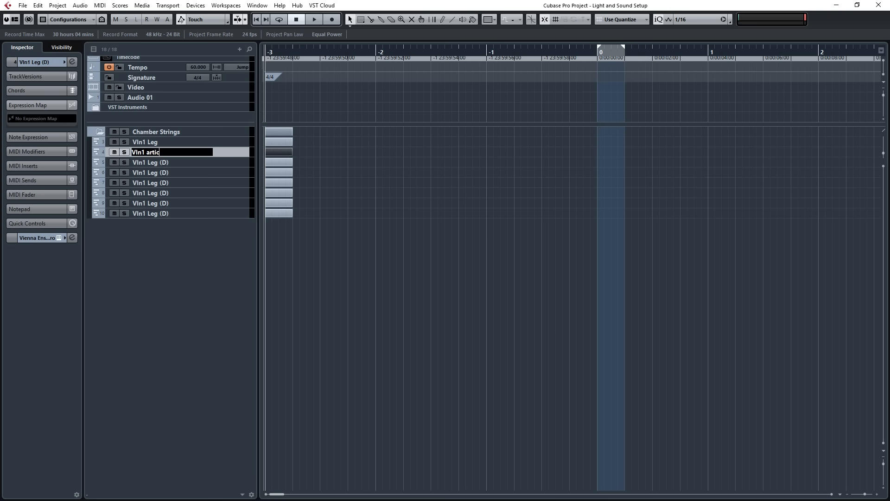
{"action": "double_click", "coordinate": [154, 160]}
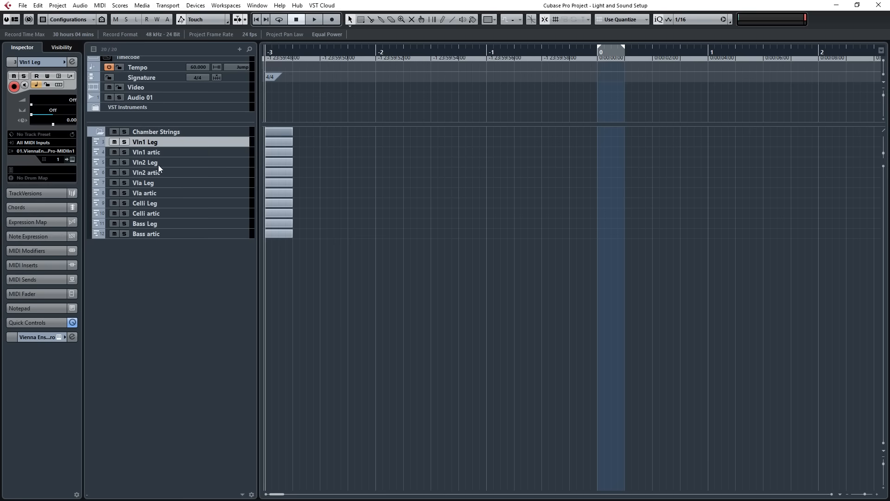
Set the MIDI channel of Vln1 artic to 2, Vln2 Leg to 3 and Vln2 artic to 4.
{"action": "key", "text": "Down"}
{"action": "left_click", "coordinate": [56, 159]}
{"action": "left_click", "coordinate": [61, 189]}
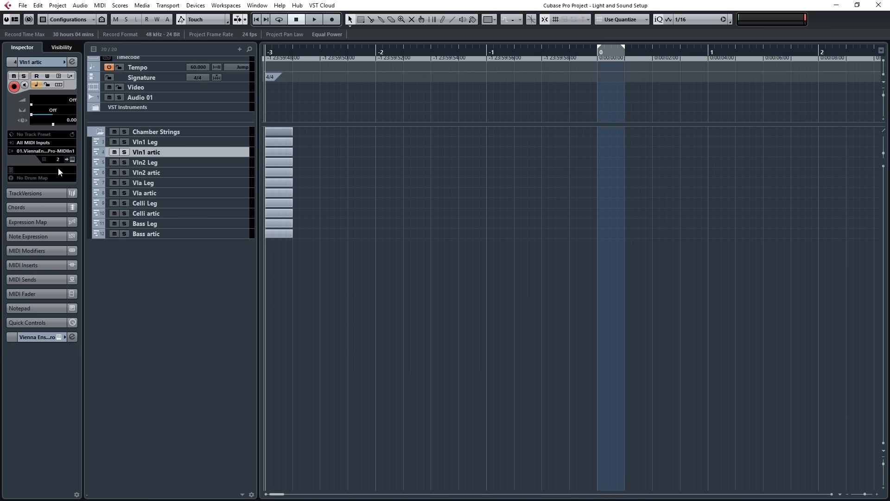
{"action": "key", "text": "Down"}
{"action": "left_click", "coordinate": [56, 159]}
{"action": "left_click", "coordinate": [68, 200]}
{"action": "key", "text": "Down"}
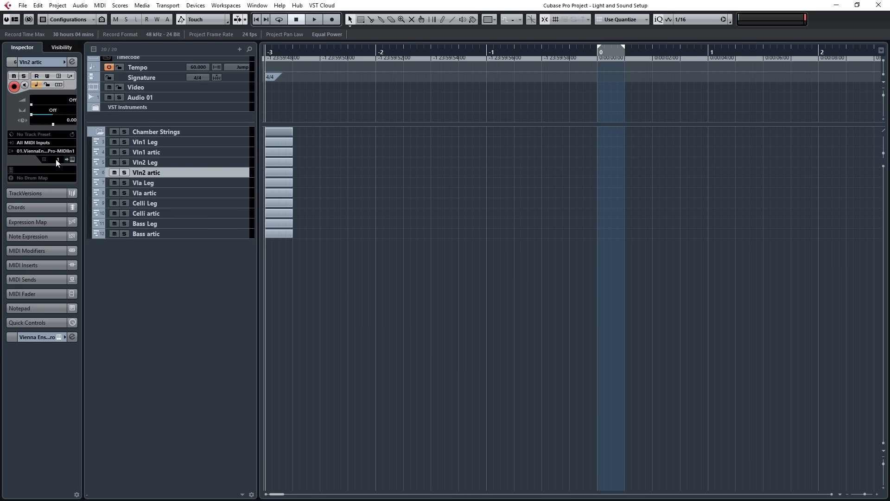
{"action": "left_click", "coordinate": [55, 159]}
{"action": "left_click", "coordinate": [67, 210]}
Set the MIDI channel of Vla Leg to 5 and Vla artic to 6.
{"action": "key", "text": "Down"}
{"action": "left_click", "coordinate": [61, 160]}
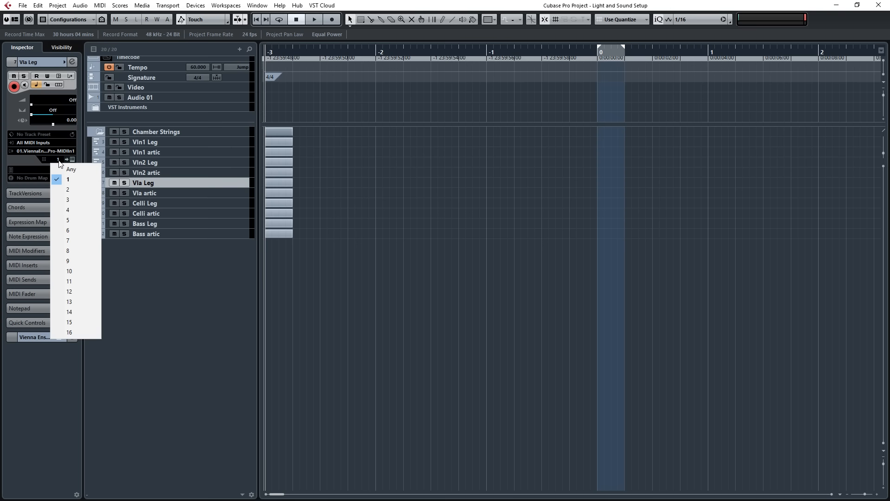
{"action": "left_click", "coordinate": [70, 217]}
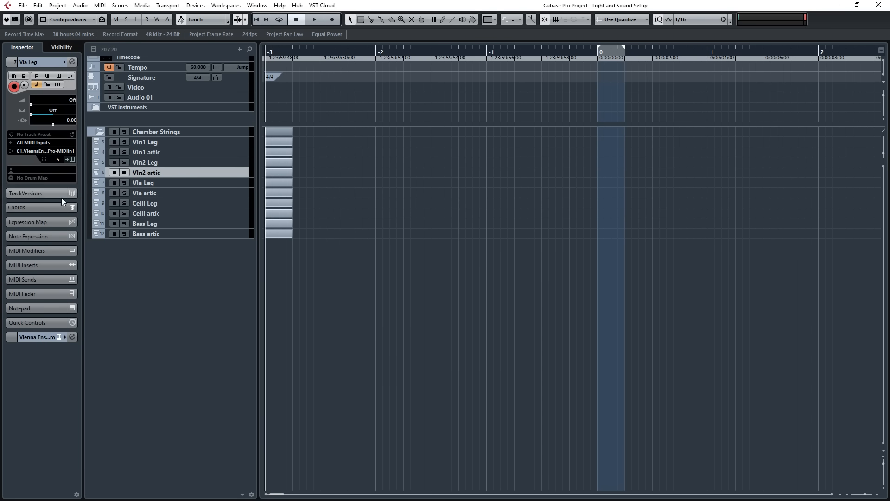
{"action": "key", "text": "Down"}
{"action": "left_click", "coordinate": [57, 160]}
{"action": "left_click", "coordinate": [77, 230]}
Set Celli Leg to MIDI channel 7 and Celli artic to channel 8, keeping its output on Vienna Ensemble Pro - MIDI In 1.
{"action": "key", "text": "Down"}
{"action": "left_click", "coordinate": [57, 158]}
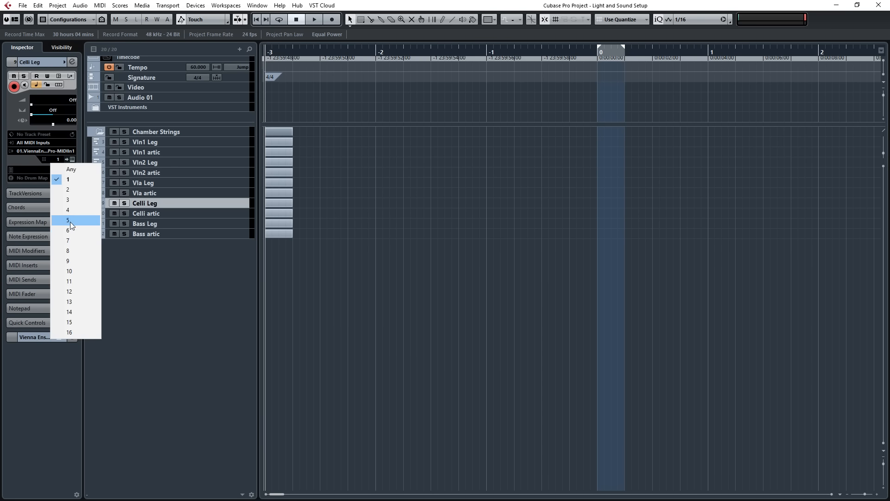
{"action": "left_click", "coordinate": [67, 241]}
{"action": "key", "text": "Down"}
{"action": "left_click", "coordinate": [60, 160]}
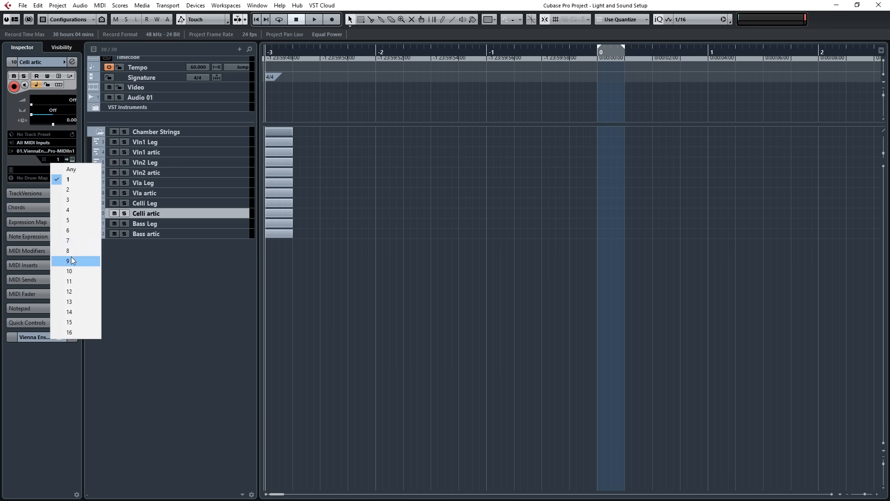
{"action": "left_click", "coordinate": [71, 251]}
{"action": "left_click", "coordinate": [48, 151]}
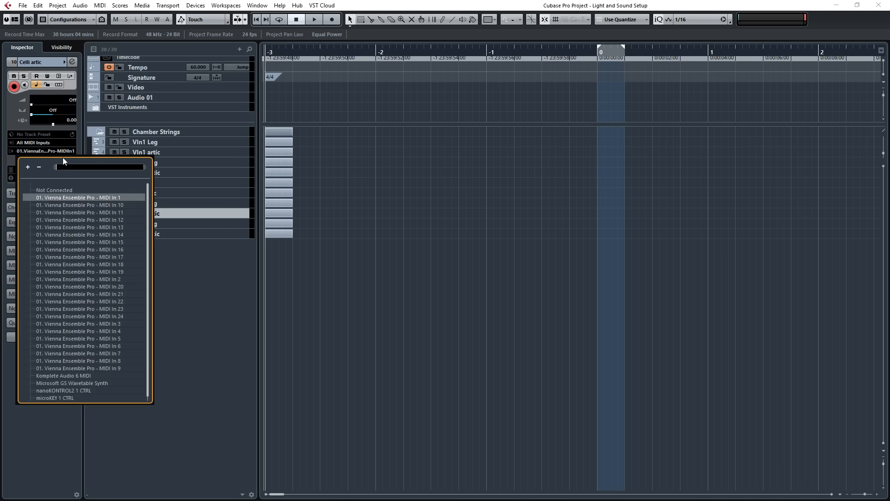
{"action": "left_click", "coordinate": [106, 196]}
Set the MIDI channel of Bass Leg to 9 and Bass artic to 10.
{"action": "key", "text": "Down"}
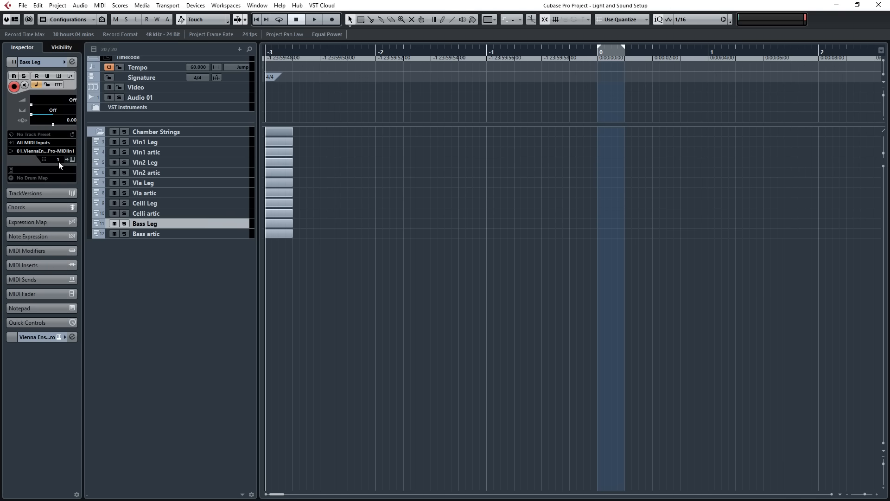
{"action": "left_click", "coordinate": [58, 160]}
{"action": "left_click", "coordinate": [68, 262]}
{"action": "key", "text": "Down"}
{"action": "left_click", "coordinate": [58, 159]}
{"action": "left_click", "coordinate": [71, 270]}
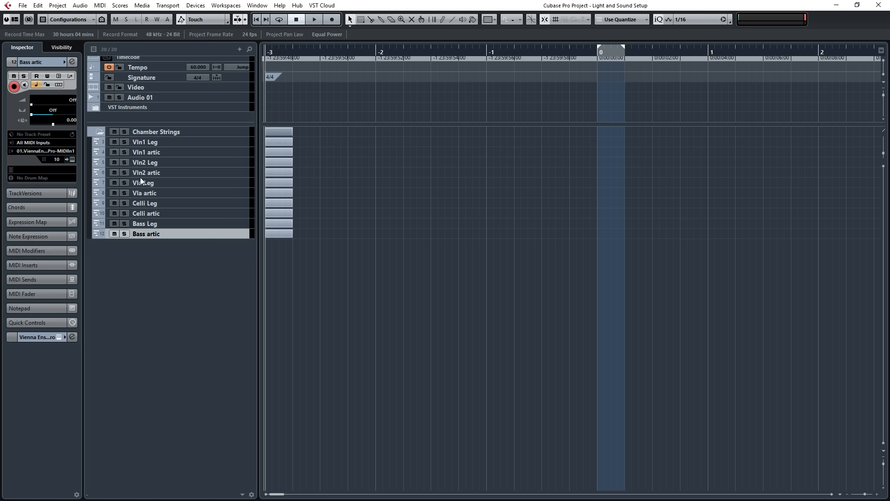
Check the Celli artic track's MIDI routing against the instrument setup in Vienna Ensemble Pro and return to the Cubase project.
{"action": "left_click", "coordinate": [148, 215]}
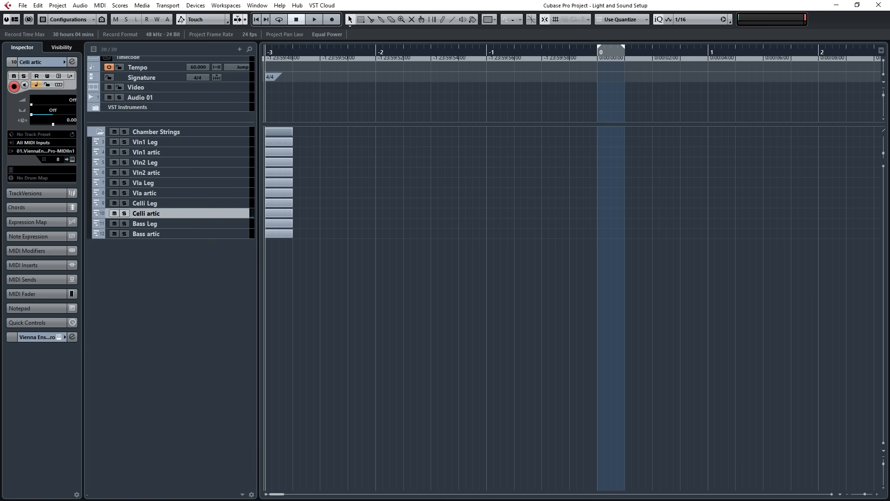
{"action": "key", "text": "alt+Tab"}
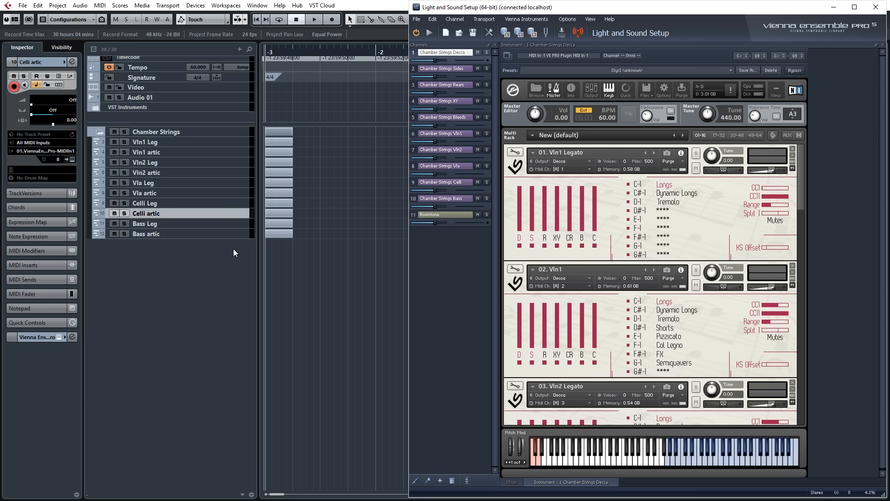
{"action": "left_click", "coordinate": [310, 332]}
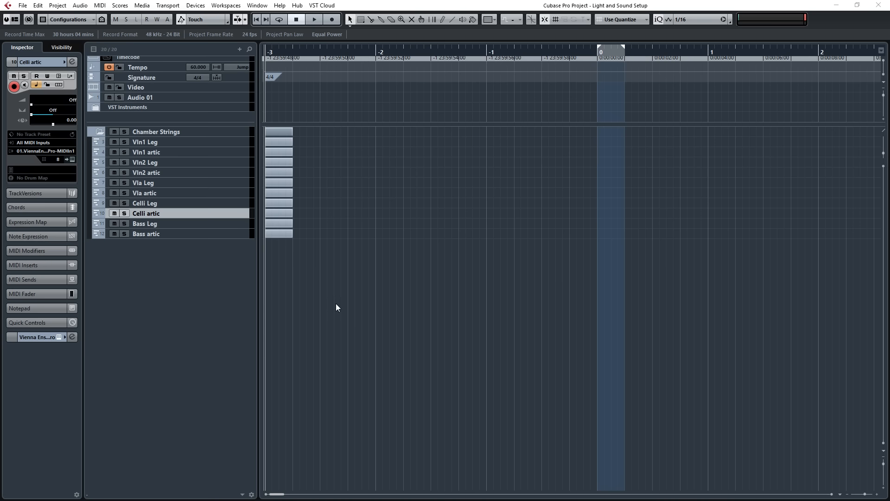
Activate the stereo outputs Out 3/4 through Out 19/20 of the Vienna Ensemble Pro rack instrument.
{"action": "key", "text": "F11"}
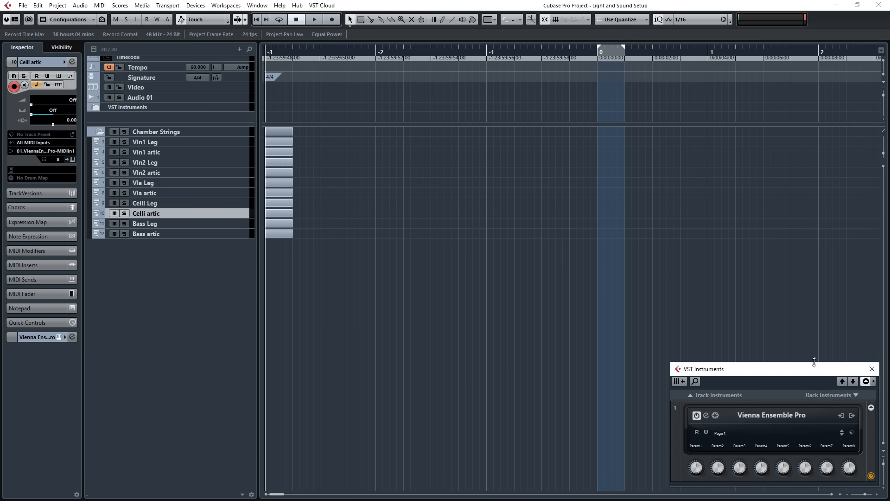
{"action": "left_click", "coordinate": [852, 416]}
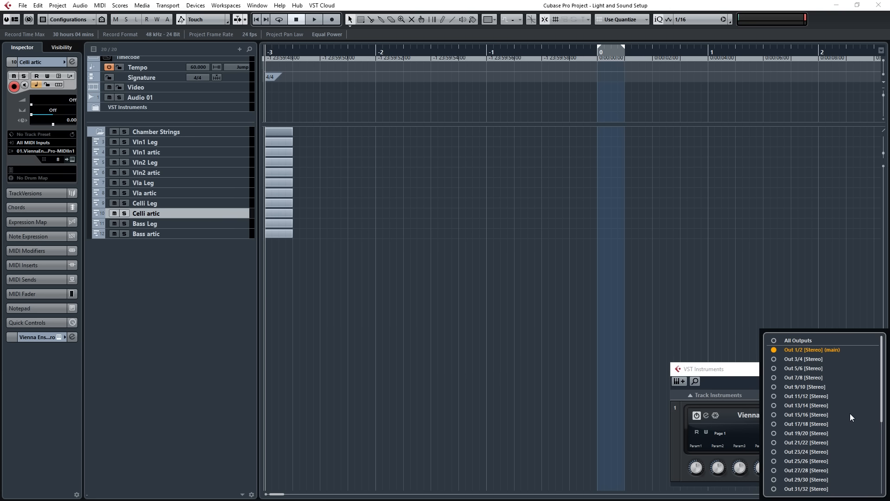
{"action": "left_click", "coordinate": [774, 359]}
{"action": "left_click", "coordinate": [774, 368]}
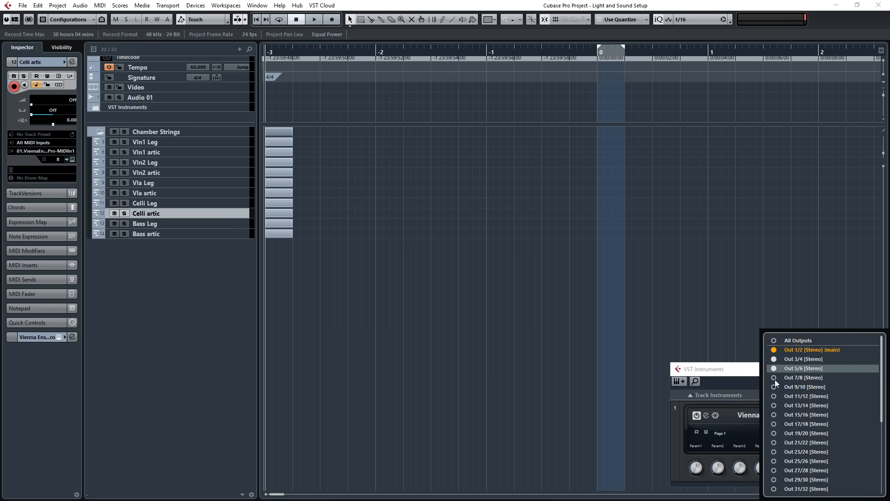
{"action": "left_click", "coordinate": [774, 377]}
{"action": "left_click", "coordinate": [774, 387]}
{"action": "left_click", "coordinate": [774, 396]}
{"action": "left_click", "coordinate": [773, 406]}
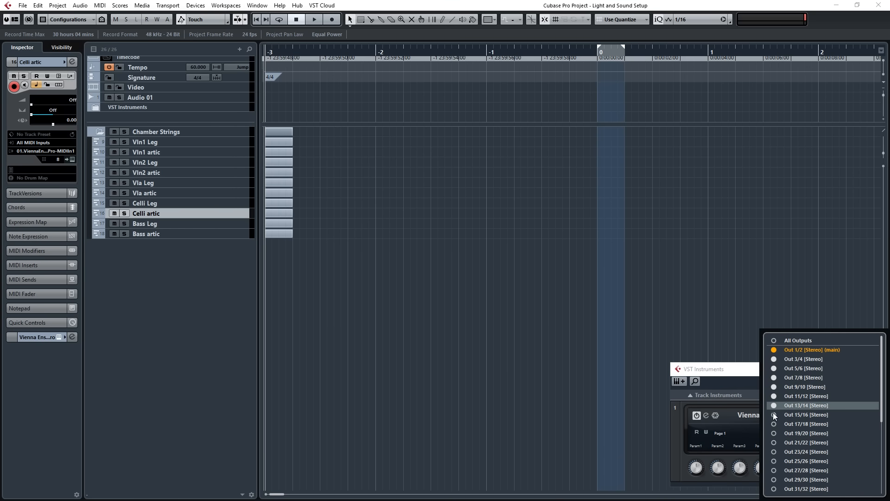
{"action": "left_click", "coordinate": [774, 415]}
{"action": "left_click", "coordinate": [774, 424]}
{"action": "left_click", "coordinate": [774, 433]}
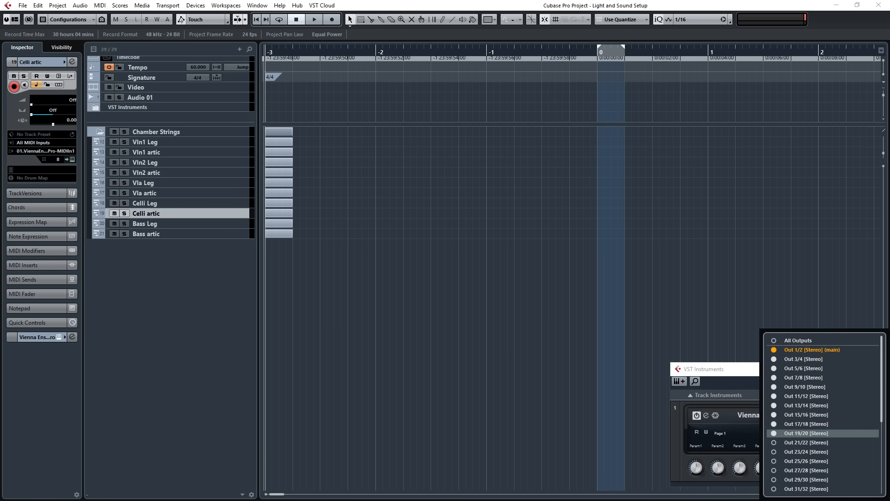
In Vienna Ensemble Pro, route the Chamber Strings channels Sides to OUT 3/4, Rears to 5/6, XY to 7/8 and Bleeds to 9/10.
{"action": "key", "text": "alt+Tab"}
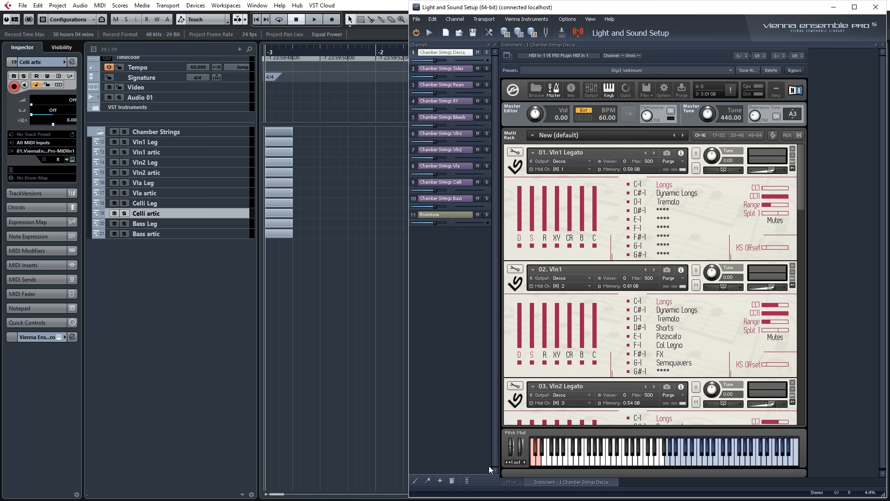
{"action": "left_click", "coordinate": [467, 480]}
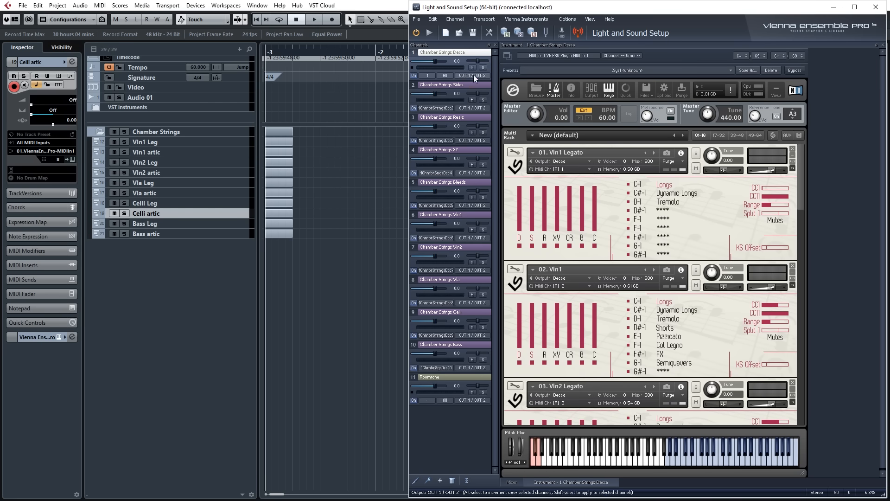
{"action": "left_click", "coordinate": [469, 107]}
{"action": "left_click", "coordinate": [473, 136]}
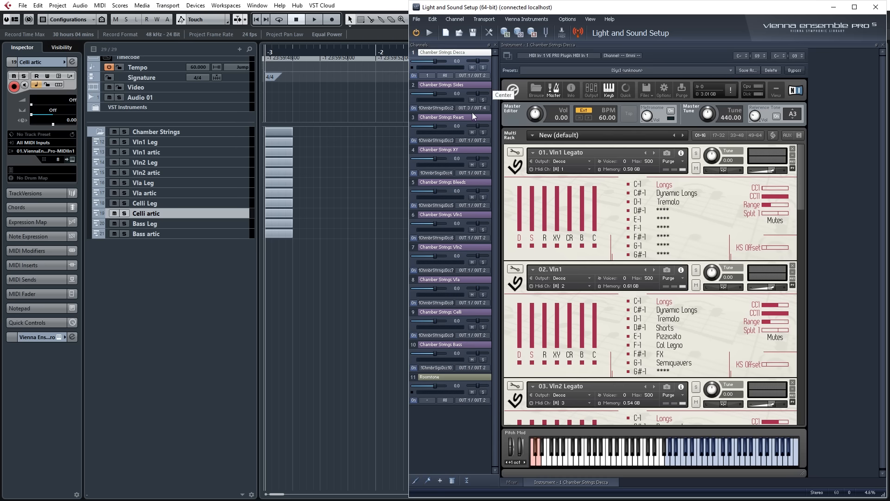
{"action": "left_click", "coordinate": [473, 140]}
{"action": "left_click", "coordinate": [480, 181]}
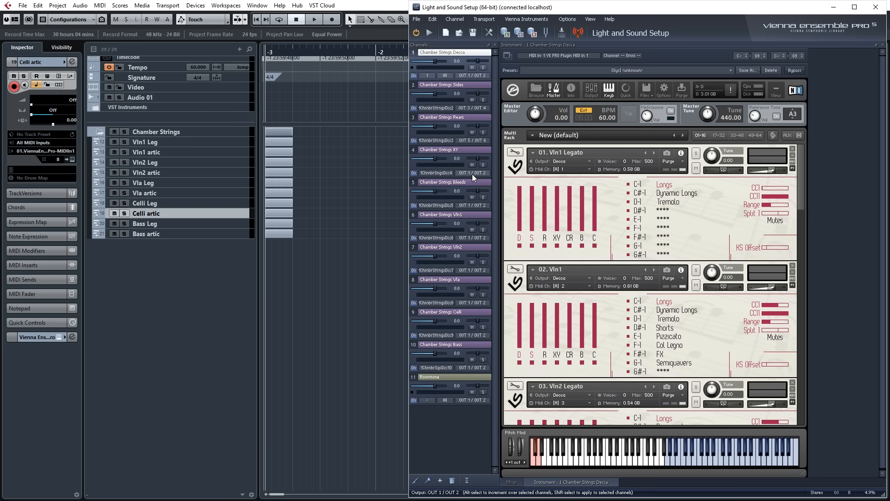
{"action": "left_click", "coordinate": [472, 174]}
{"action": "left_click", "coordinate": [487, 222]}
{"action": "left_click", "coordinate": [468, 208]}
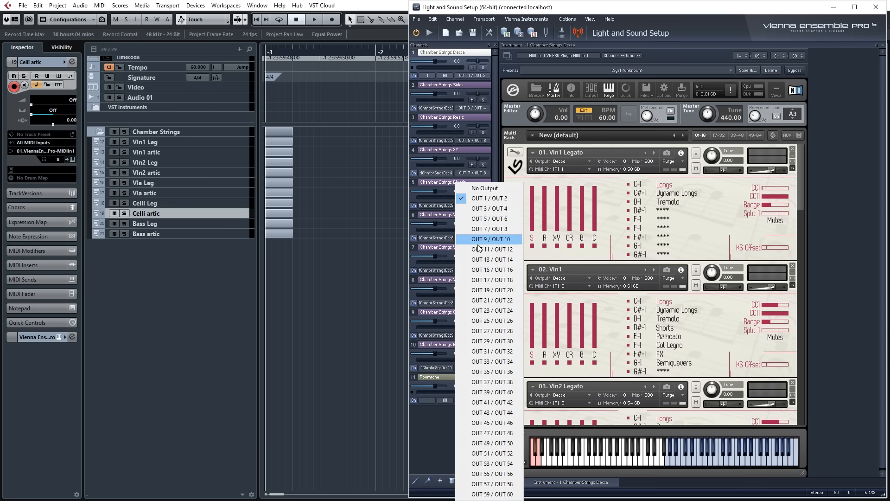
{"action": "left_click", "coordinate": [478, 239]}
Route the Vln1, Vln2, Vla, Celli, Bass and Roomtone channels to consecutive stereo outputs from OUT 11/12 through OUT 21/22.
{"action": "left_click", "coordinate": [471, 240]}
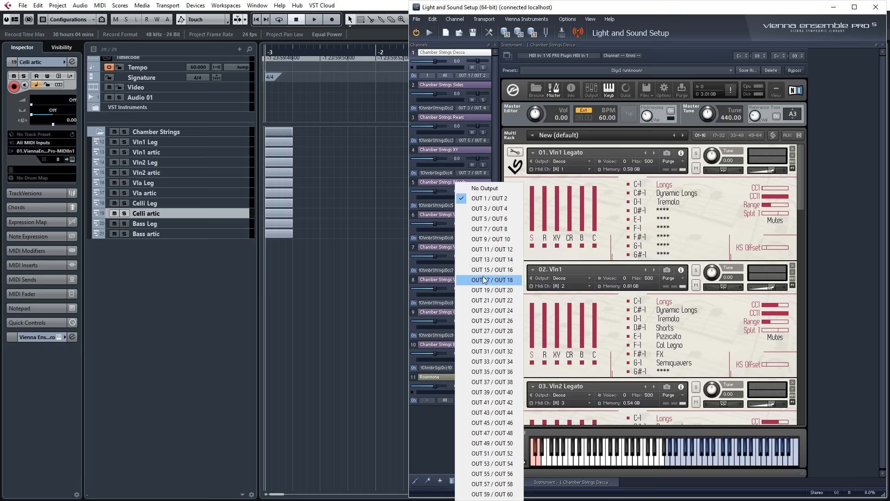
{"action": "left_click", "coordinate": [473, 249]}
{"action": "left_click", "coordinate": [467, 270]}
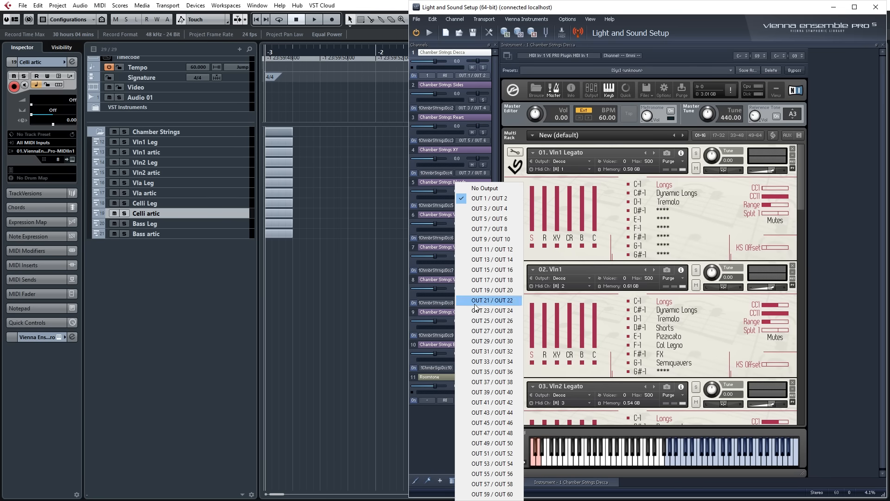
{"action": "left_click", "coordinate": [485, 262]}
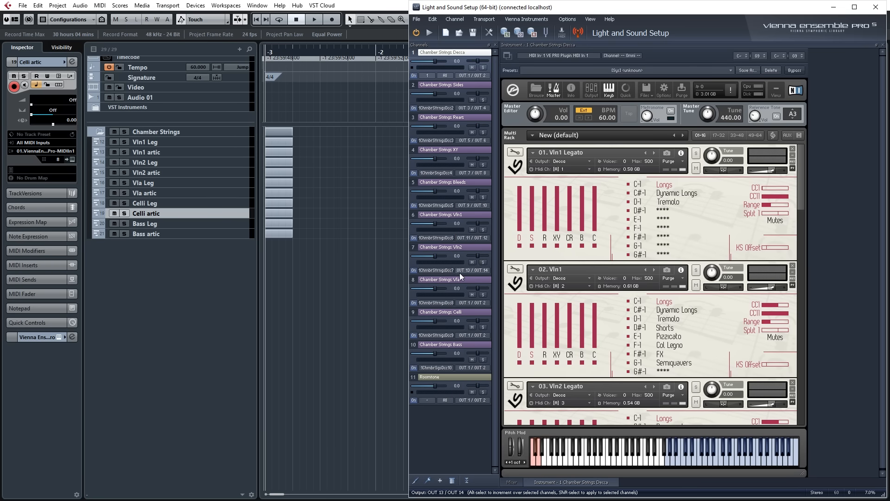
{"action": "left_click", "coordinate": [470, 303]}
{"action": "left_click", "coordinate": [487, 277]}
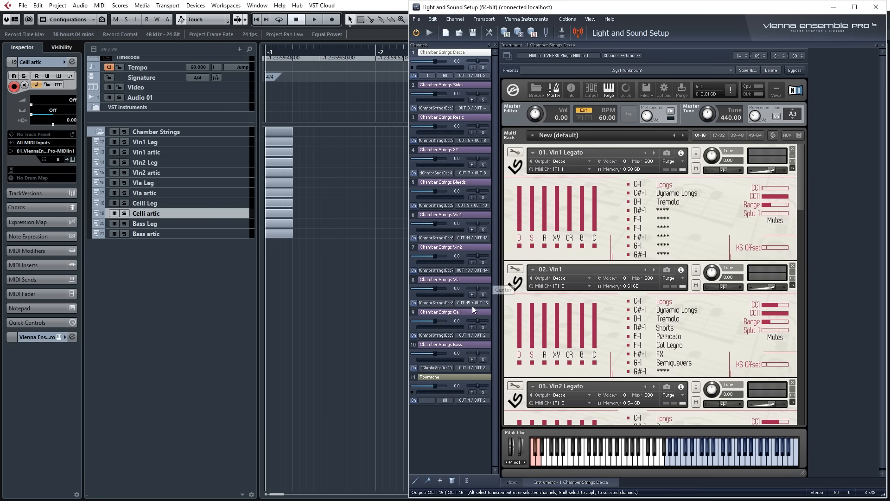
{"action": "left_click", "coordinate": [471, 334]}
{"action": "left_click", "coordinate": [485, 278]}
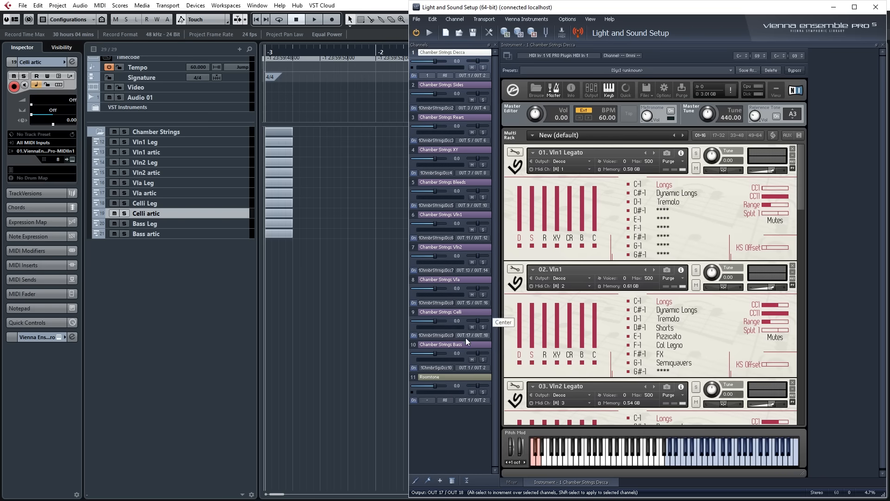
{"action": "left_click", "coordinate": [468, 366]}
{"action": "left_click", "coordinate": [489, 291]}
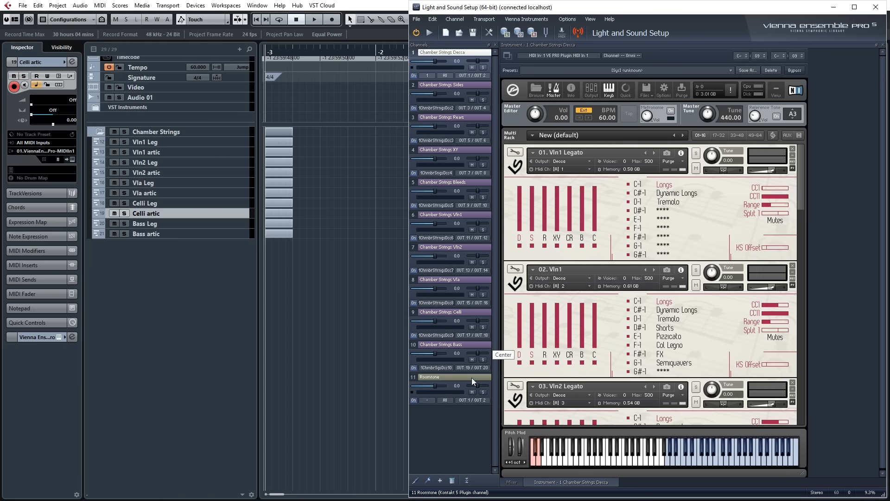
{"action": "left_click", "coordinate": [472, 400]}
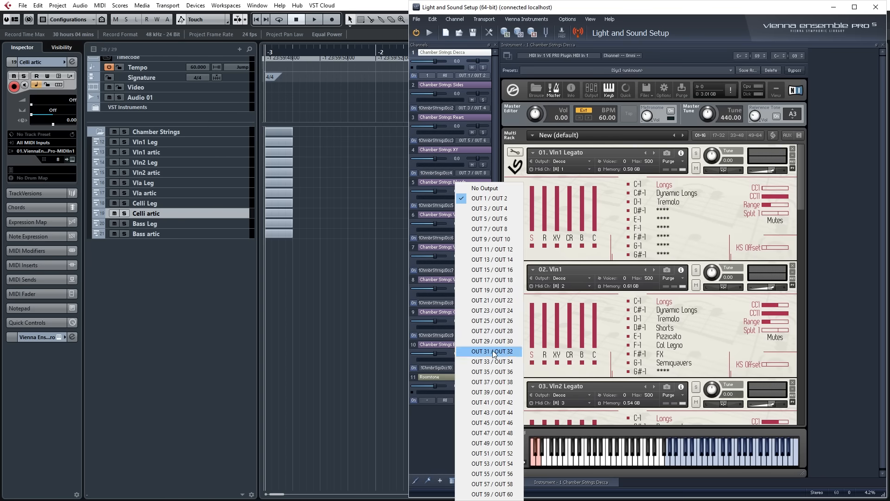
{"action": "left_click", "coordinate": [485, 299]}
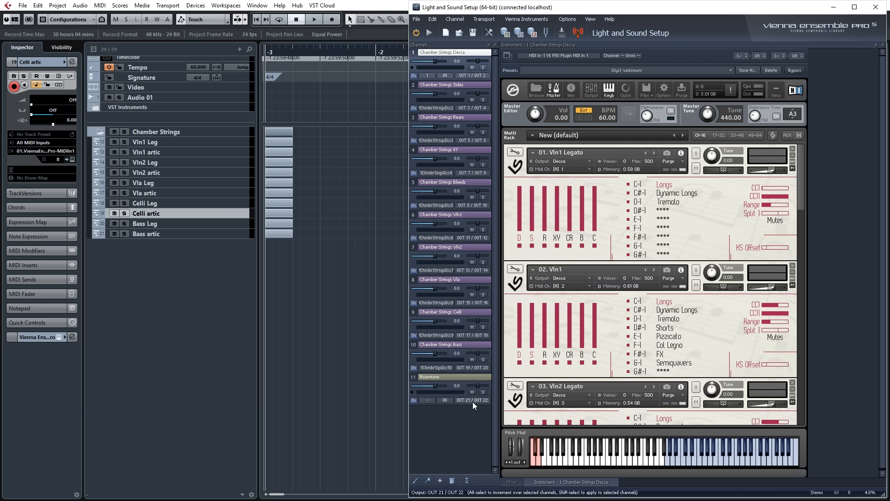
Back in Cubase, activate the stereo output Out 21/22 of the Vienna Ensemble Pro rack instrument.
{"action": "left_click", "coordinate": [354, 395]}
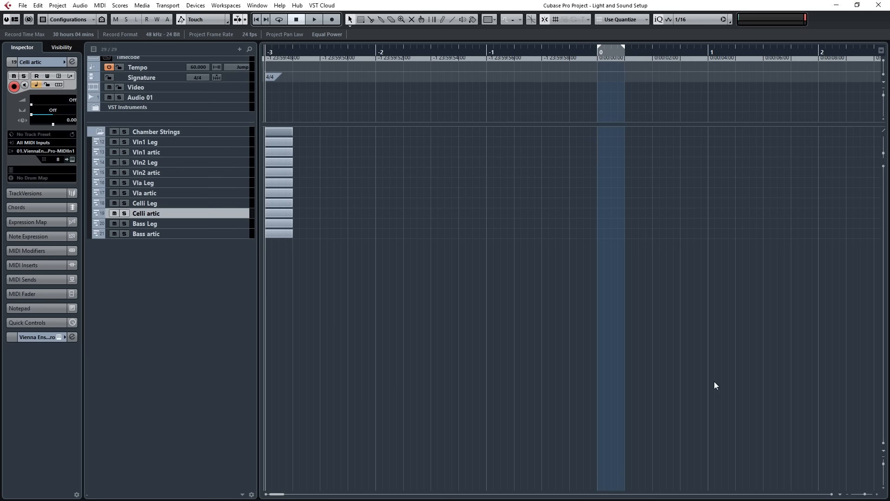
{"action": "key", "text": "F11"}
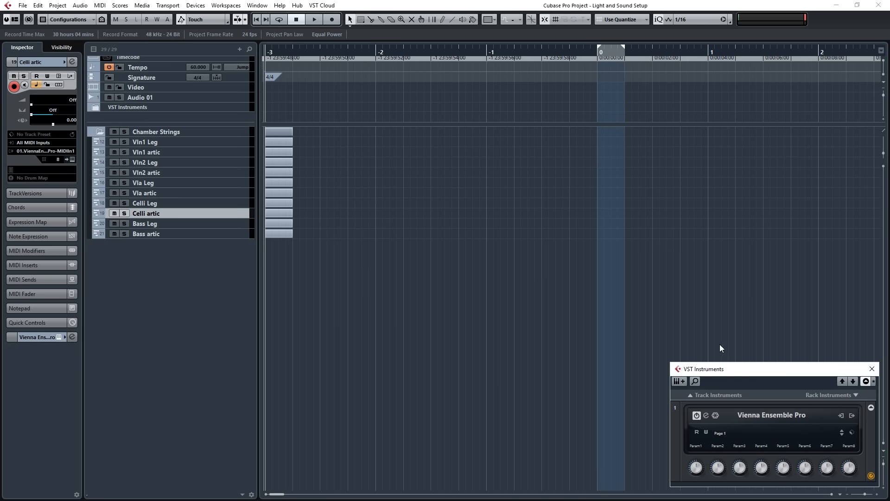
{"action": "left_click", "coordinate": [853, 416]}
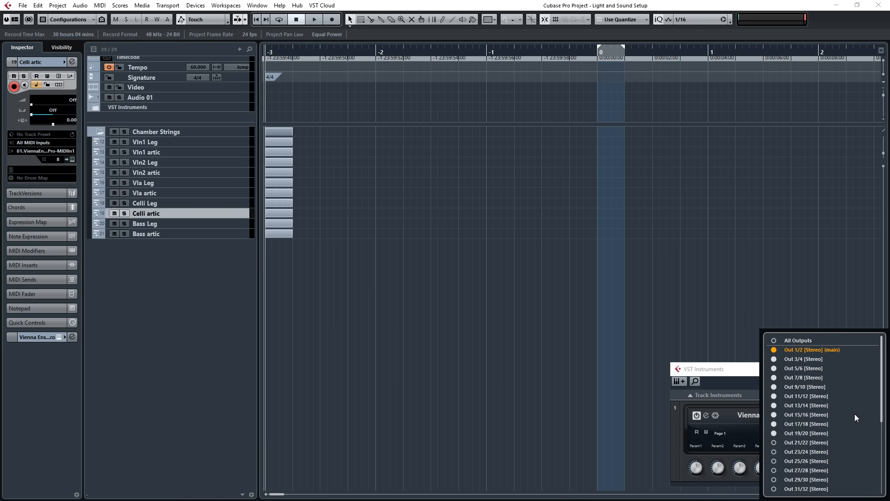
{"action": "left_click", "coordinate": [775, 444]}
{"action": "left_click", "coordinate": [872, 369]}
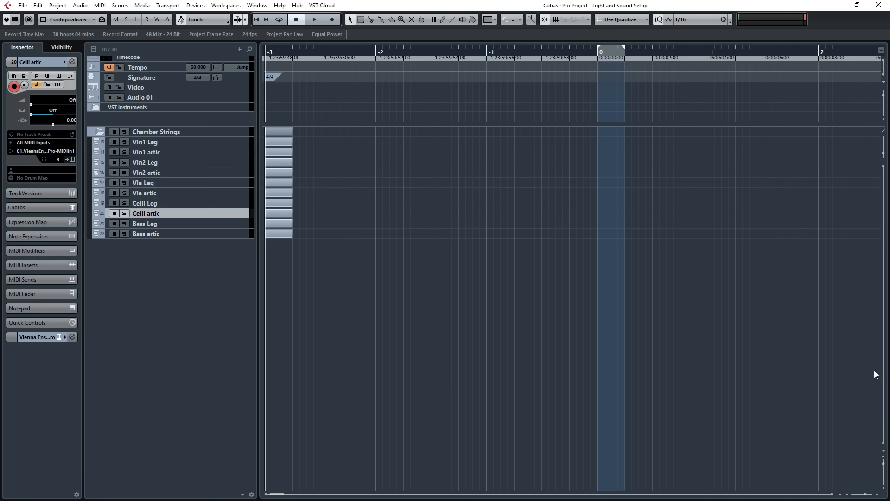
Reveal the Vienna Ensemble Pro output tracks and audition Vln1 artic through them, toggling the XY and C microphones of the Vln1 patch.
{"action": "left_click", "coordinate": [99, 106]}
{"action": "left_click_drag", "start_coordinate": [289, 122], "coordinate": [287, 294]}
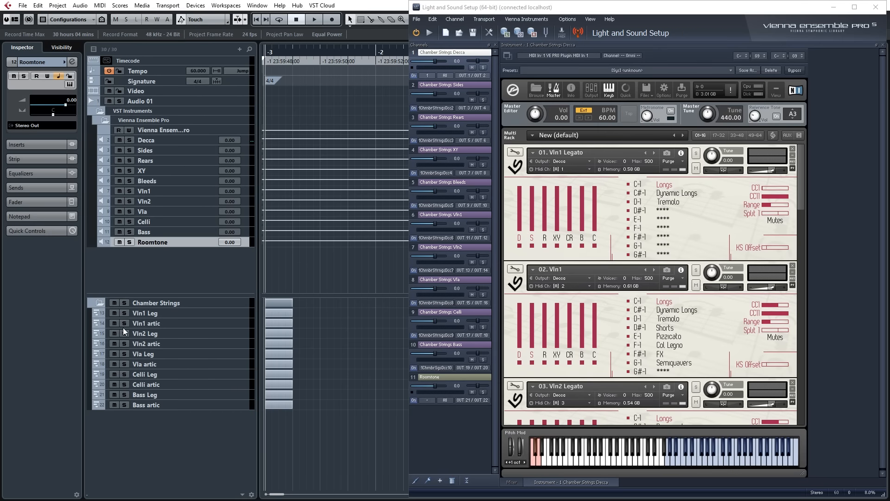
{"action": "left_click", "coordinate": [157, 322]}
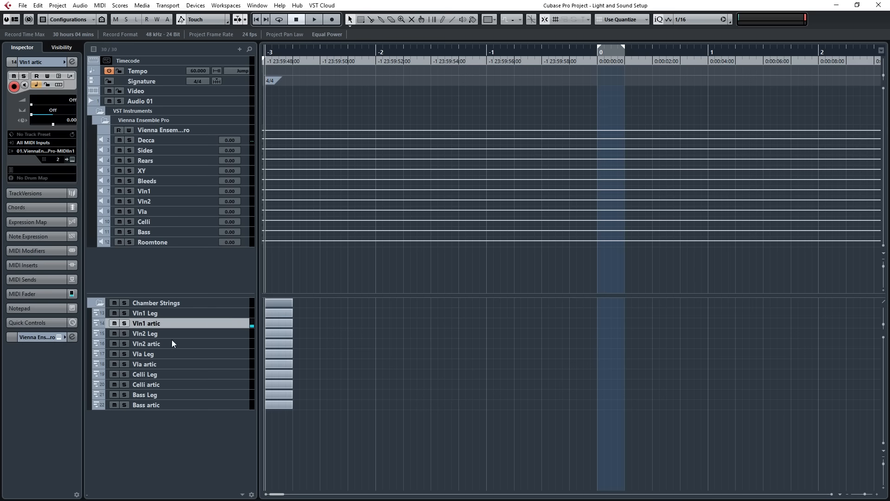
{"action": "key", "text": "alt+Tab"}
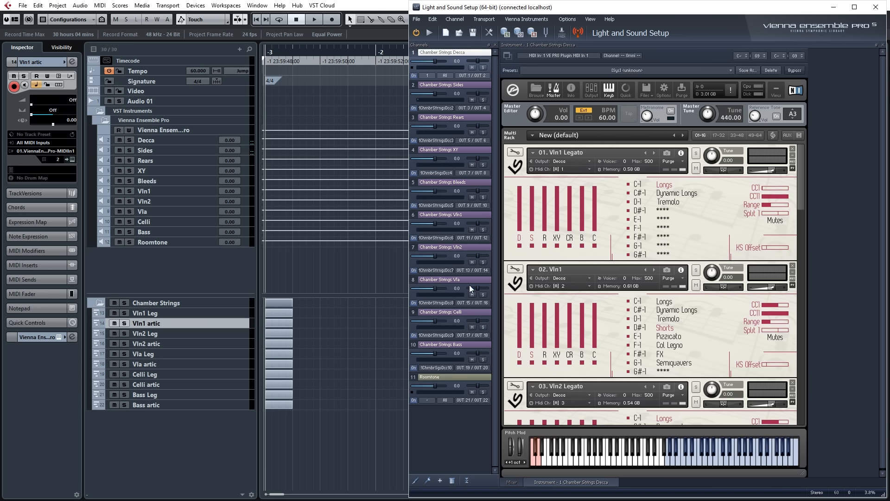
{"action": "left_click", "coordinate": [558, 355]}
{"action": "left_click", "coordinate": [556, 354]}
{"action": "left_click", "coordinate": [595, 354]}
Collapse the channel details in Vienna Ensemble Pro, and the Vienna Ensemble Pro and VST Instruments folders in the Cubase track list.
{"action": "left_click", "coordinate": [467, 480]}
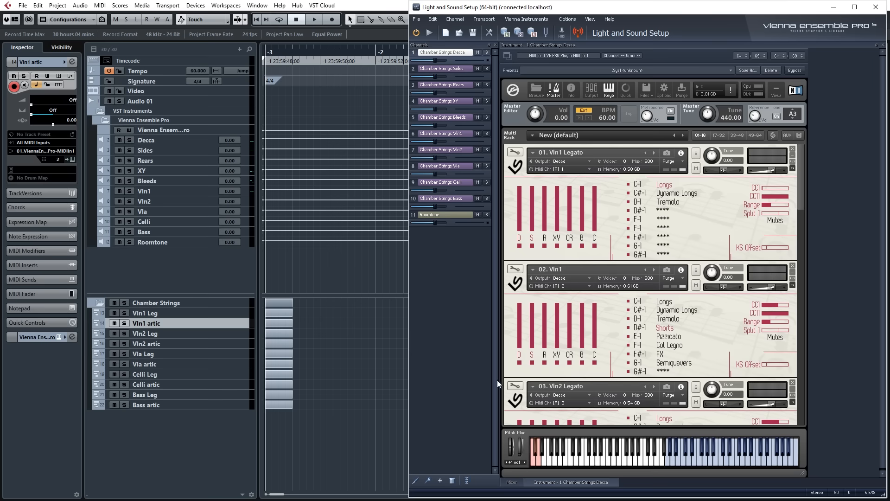
{"action": "left_click", "coordinate": [324, 271]}
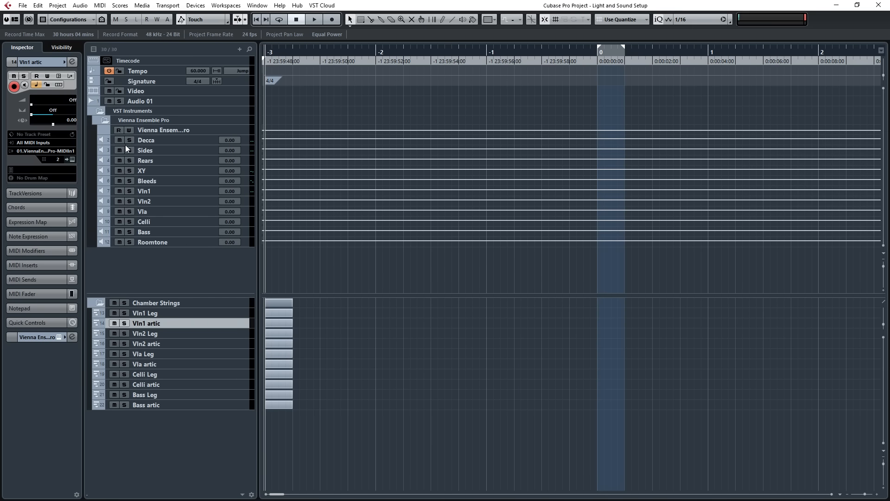
{"action": "left_click", "coordinate": [101, 121]}
{"action": "left_click", "coordinate": [97, 112]}
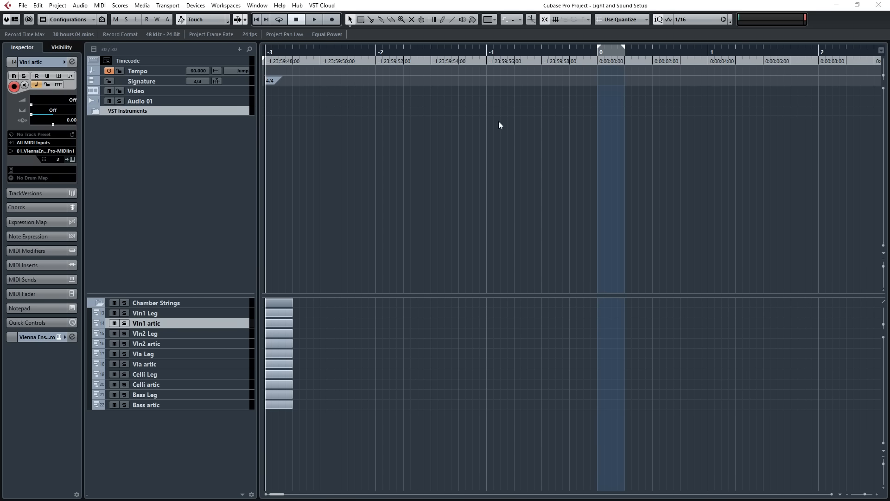
Filter the MixConsole to hide the MIDI, input and audio channel types.
{"action": "key", "text": "F3"}
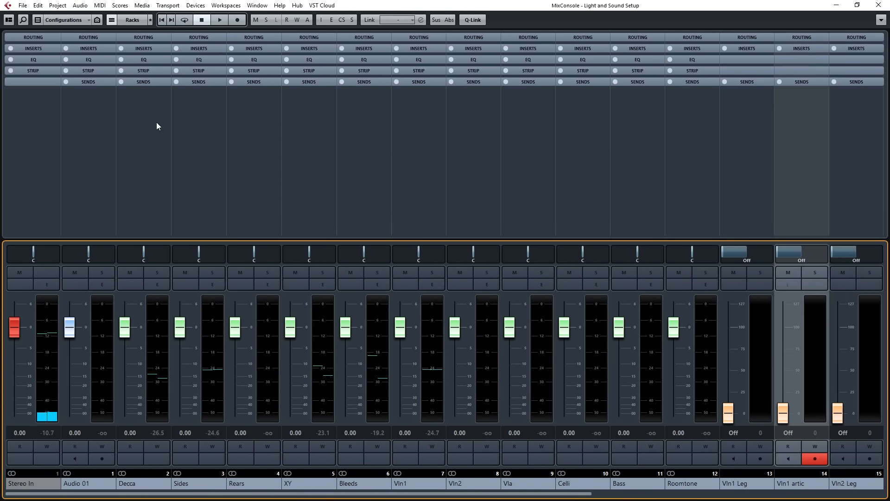
{"action": "left_click", "coordinate": [9, 19]}
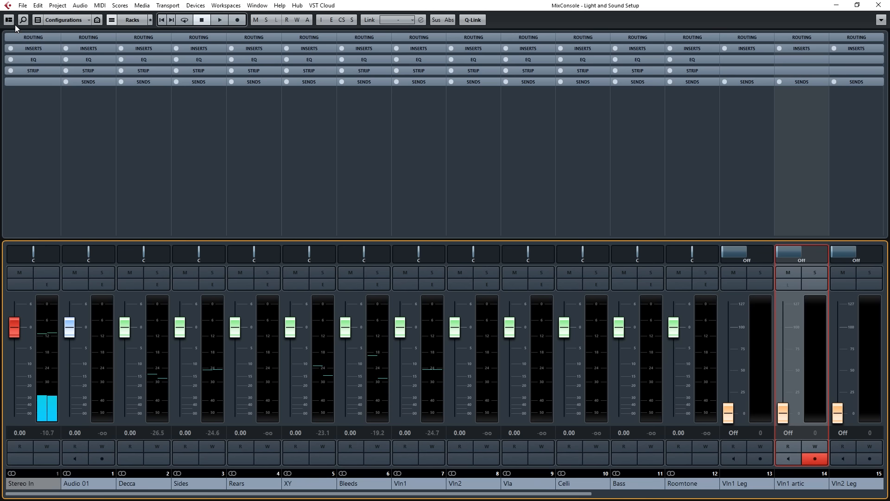
{"action": "left_click", "coordinate": [38, 20]}
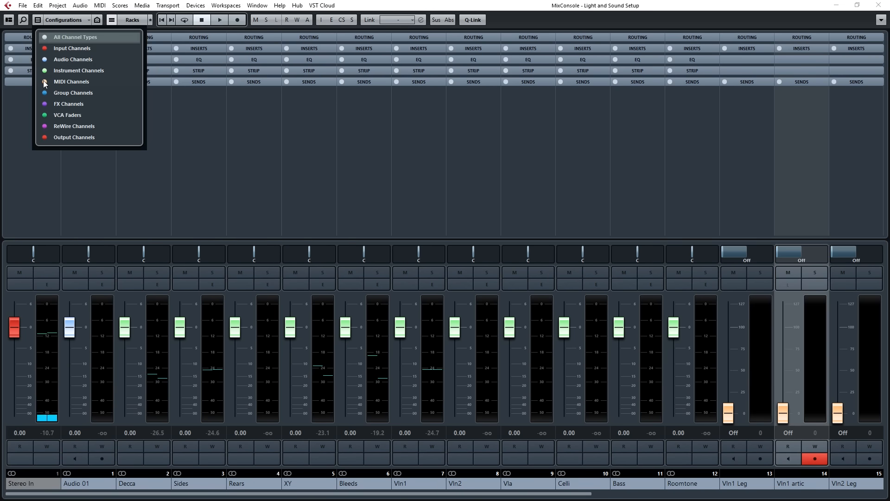
{"action": "left_click", "coordinate": [45, 82]}
{"action": "left_click", "coordinate": [44, 49]}
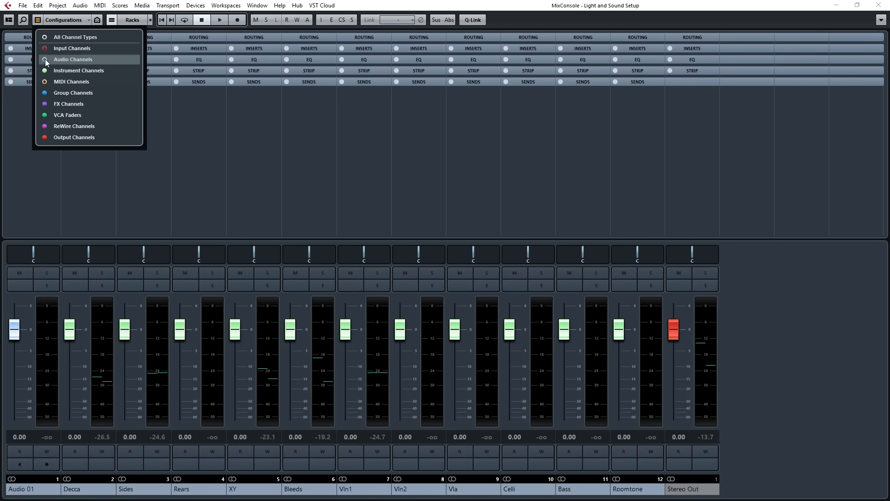
{"action": "left_click", "coordinate": [45, 60]}
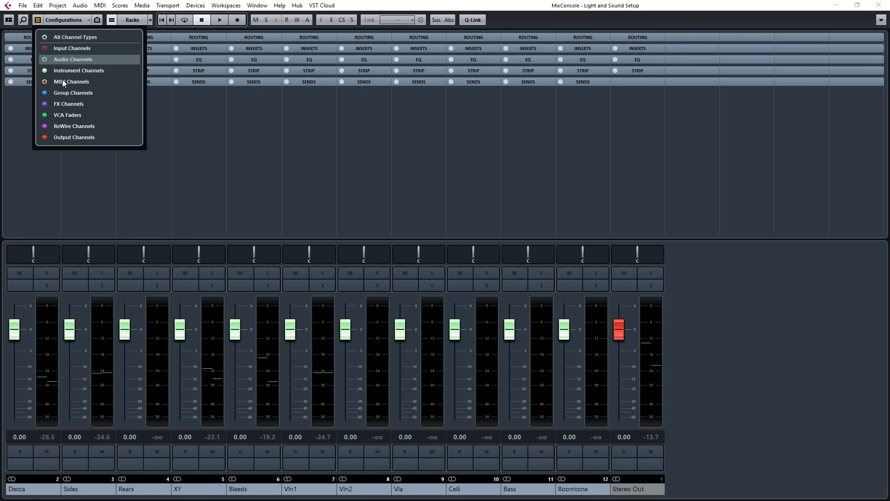
{"action": "left_click", "coordinate": [527, 9]}
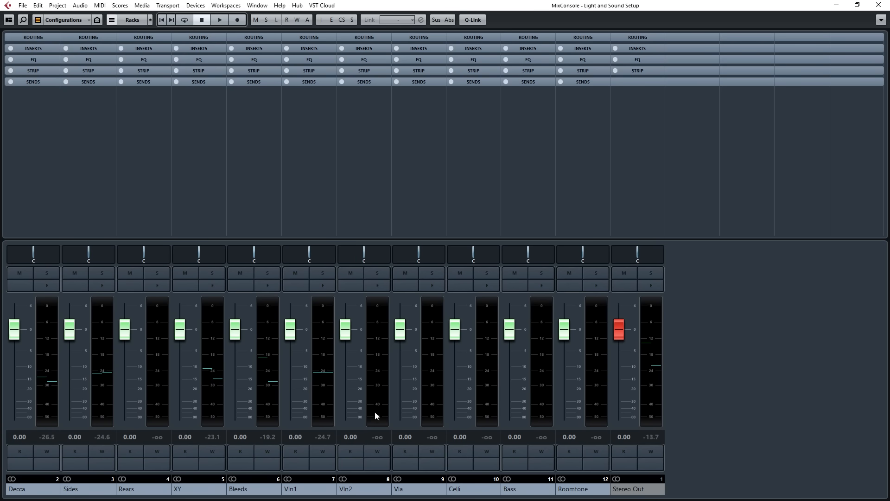
Pan the section outputs in the MixConsole: Vln1 to about L79, Vln2 L39, Vla R21, Celli R87 and Bass R48.
{"action": "left_click_drag", "start_coordinate": [310, 253], "coordinate": [289, 253]}
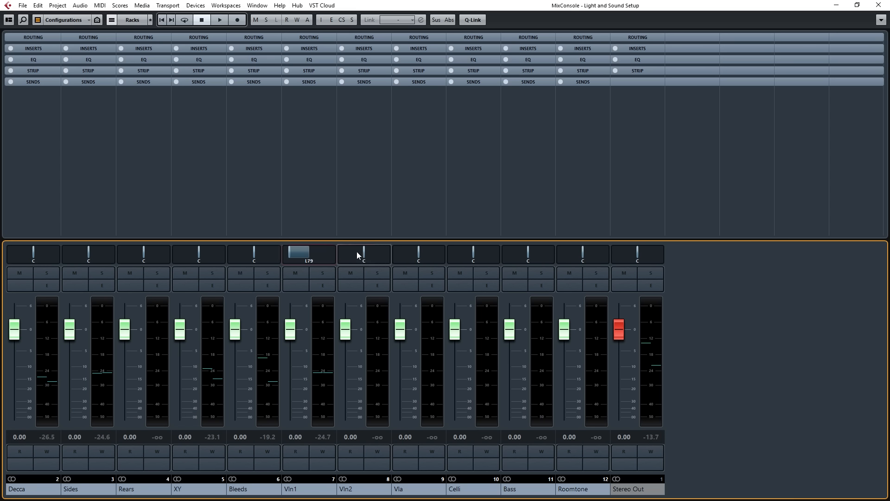
{"action": "left_click_drag", "start_coordinate": [362, 252], "coordinate": [352, 252]}
{"action": "left_click_drag", "start_coordinate": [418, 253], "coordinate": [424, 253]}
{"action": "left_click_drag", "start_coordinate": [351, 253], "coordinate": [354, 253]}
{"action": "left_click_drag", "start_coordinate": [467, 257], "coordinate": [539, 256]}
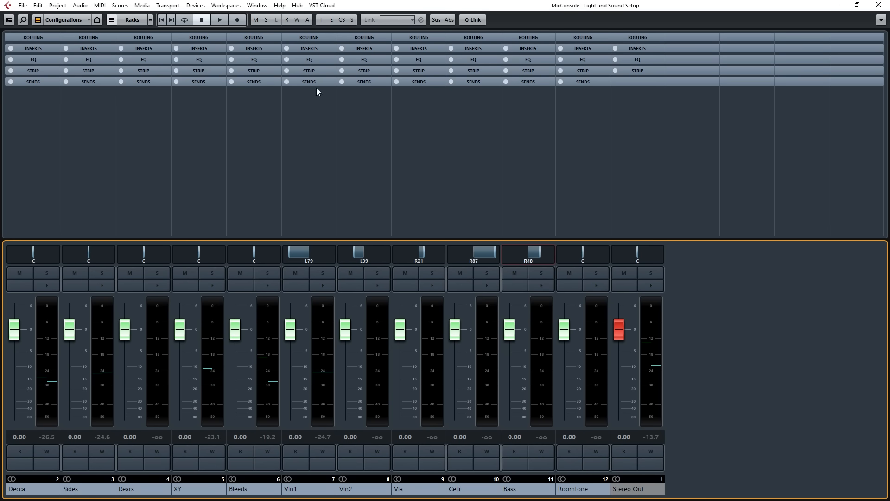
Expand the MixConsole's Inserts rack and shrink the project's upper track area to just the Timecode and Tempo tracks.
{"action": "left_click", "coordinate": [54, 48]}
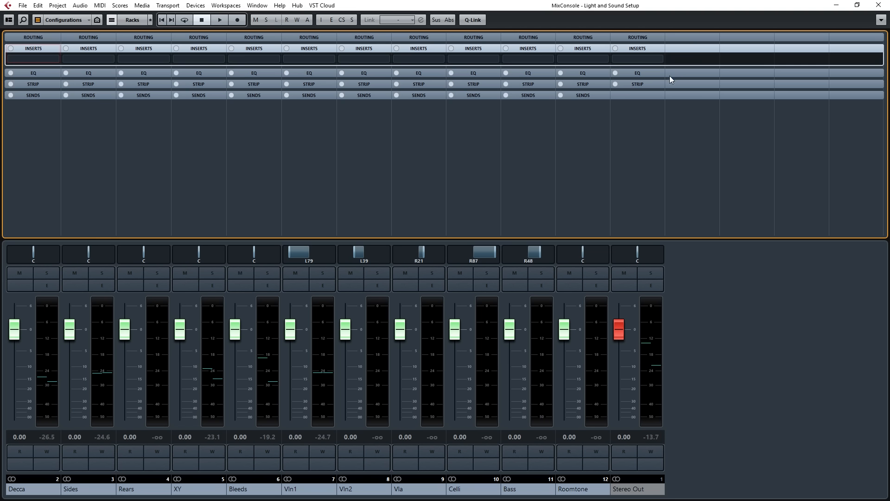
{"action": "left_click", "coordinate": [879, 6]}
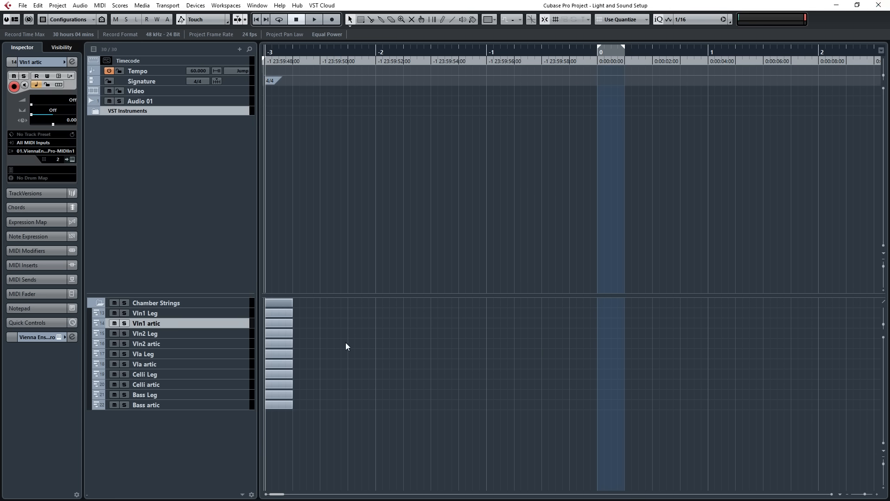
{"action": "left_click_drag", "start_coordinate": [344, 295], "coordinate": [358, 78]}
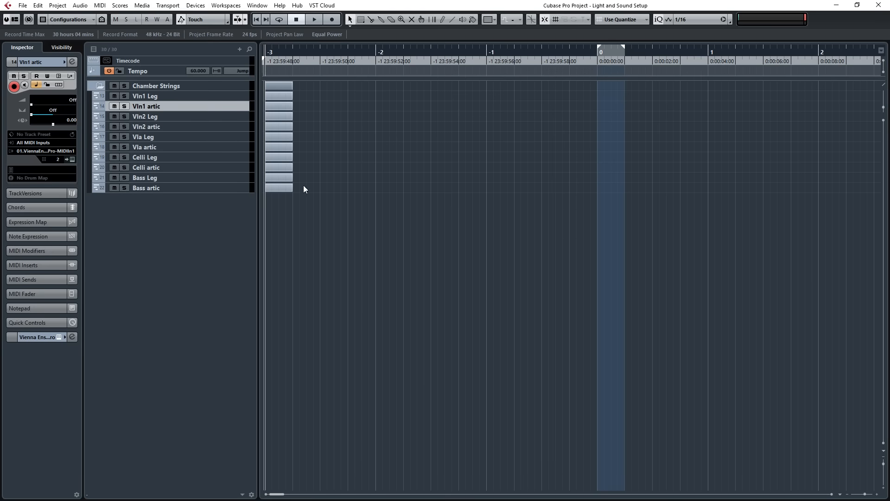
{"action": "key", "text": "F3"}
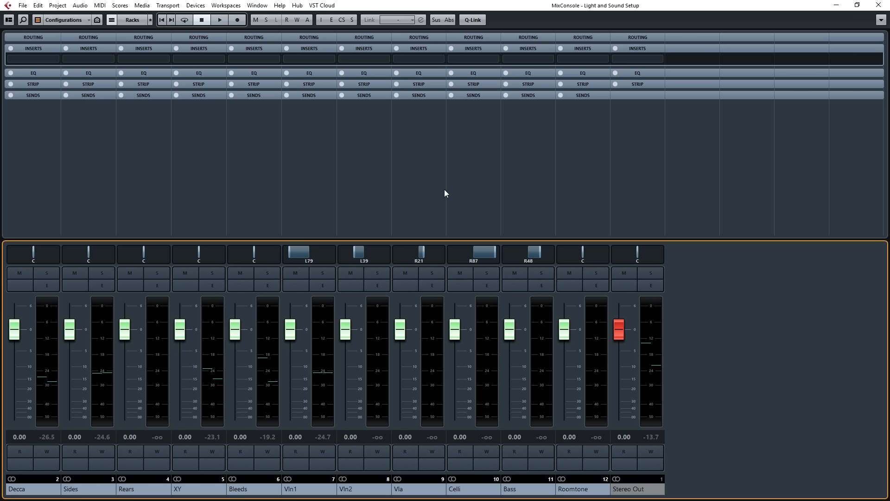
{"action": "left_click", "coordinate": [878, 6]}
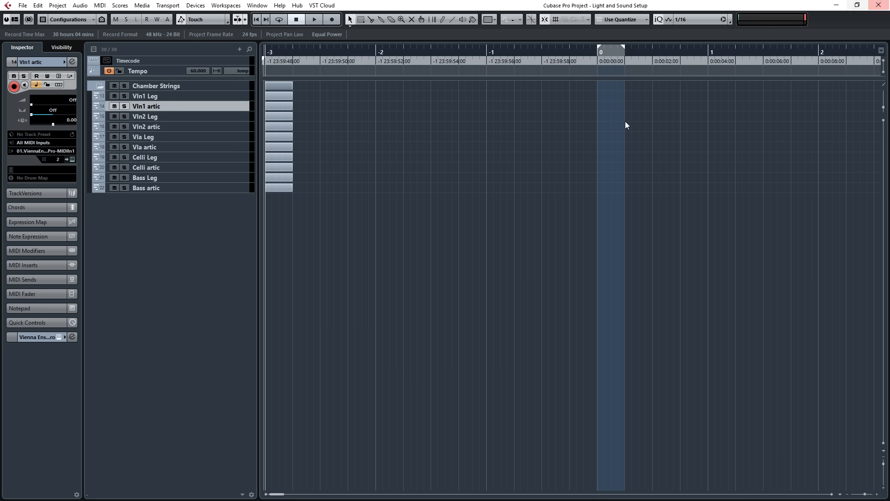
Open the Expression Map Setup for the Vln1 artic track and add a new expression map.
{"action": "left_click", "coordinate": [146, 94]}
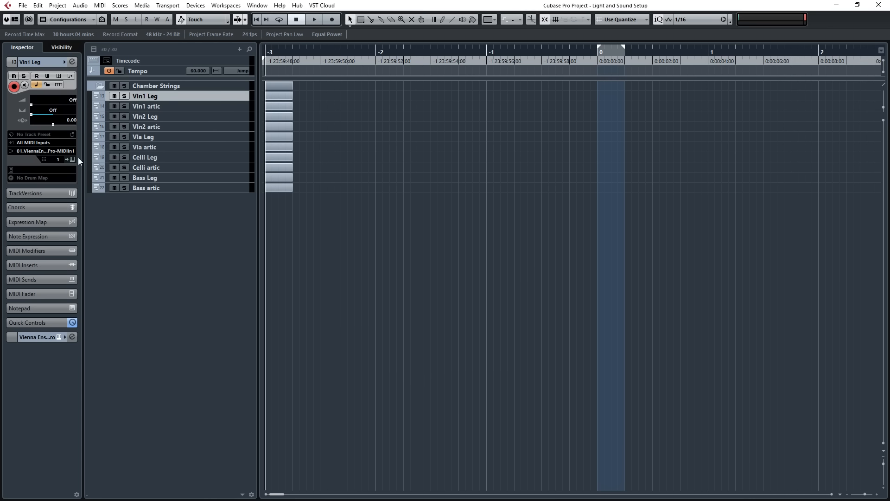
{"action": "left_click", "coordinate": [147, 106]}
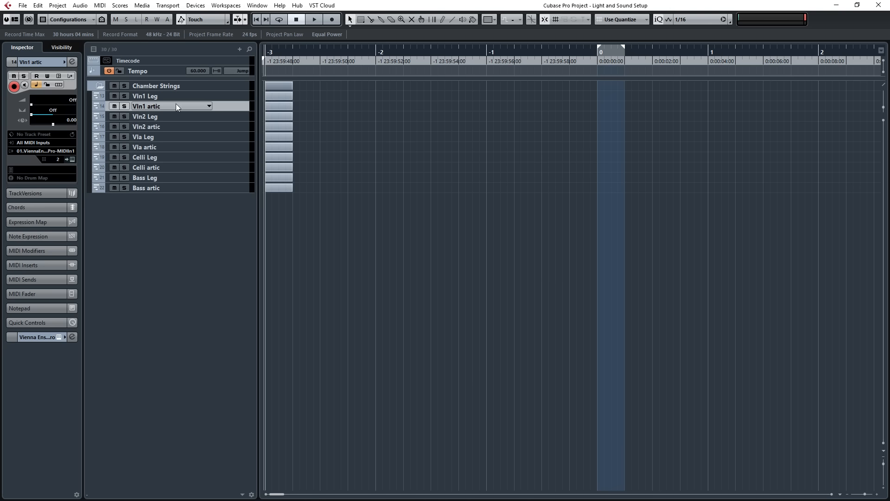
{"action": "left_click", "coordinate": [32, 222]}
{"action": "left_click", "coordinate": [37, 123]}
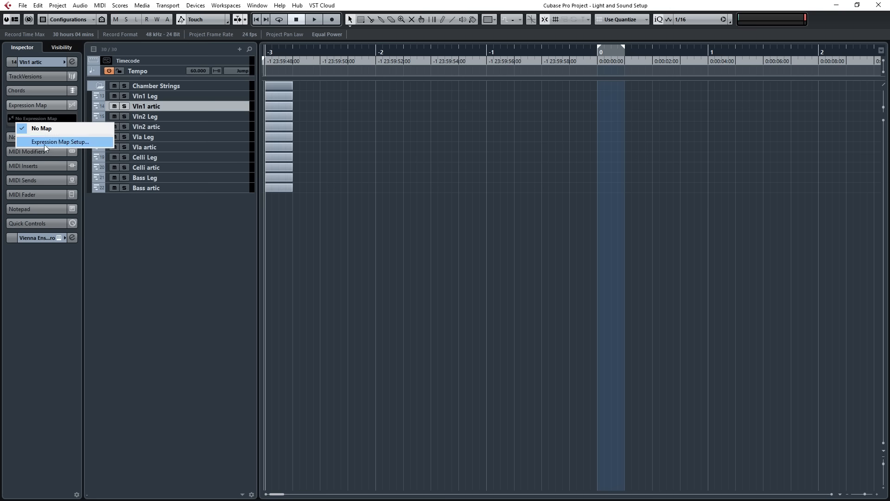
{"action": "left_click", "coordinate": [43, 143]}
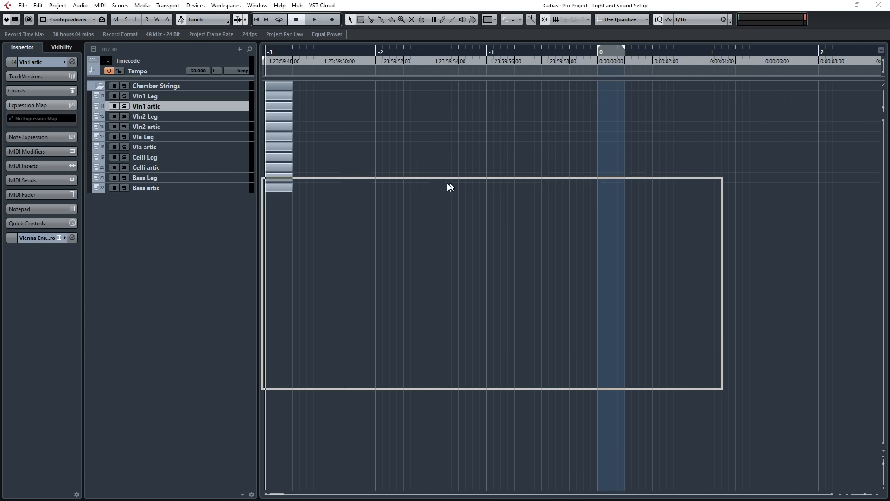
{"action": "left_click", "coordinate": [330, 200]}
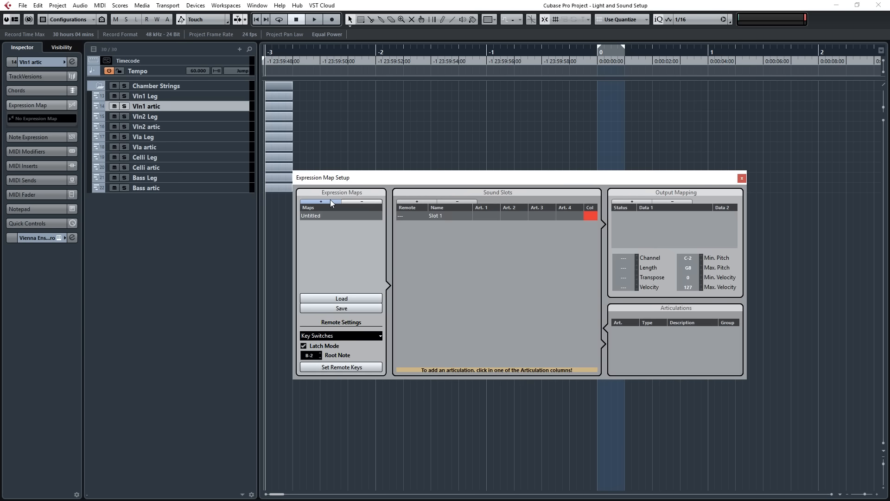
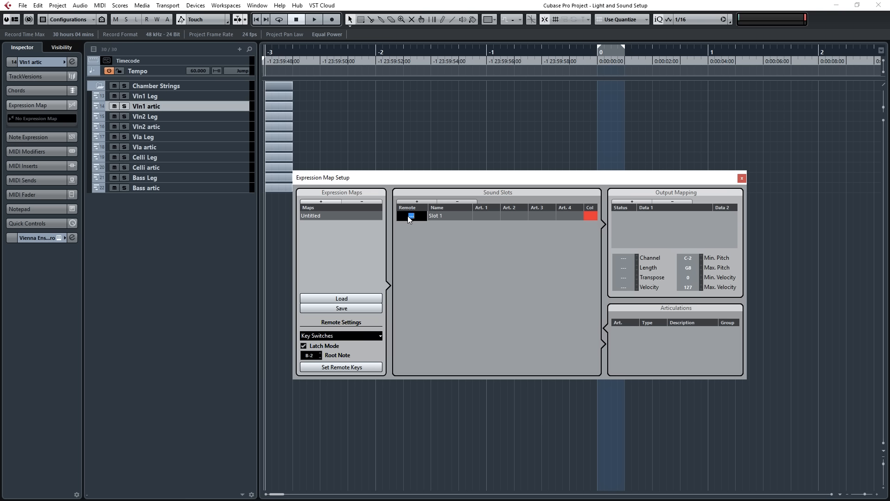
Set the first sound slot's remote key to C-1 and name the slot Longs, keeping key switches as the remote type.
{"action": "left_click", "coordinate": [333, 335]}
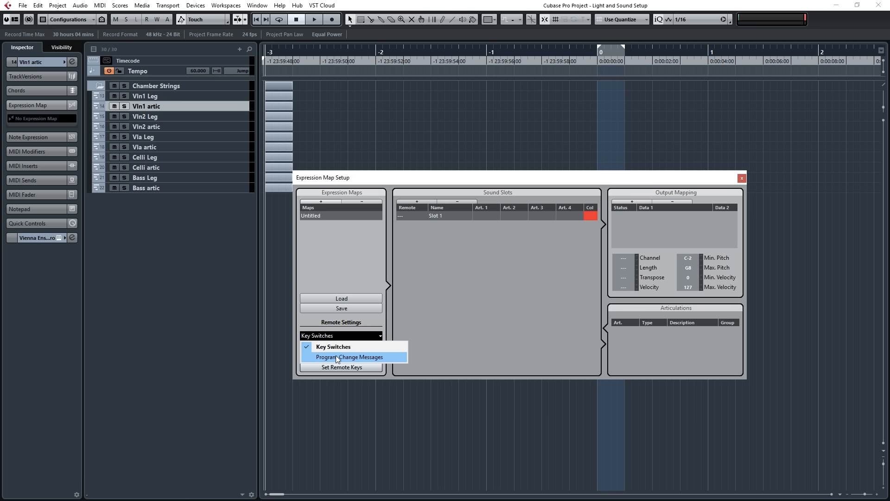
{"action": "left_click", "coordinate": [415, 326]}
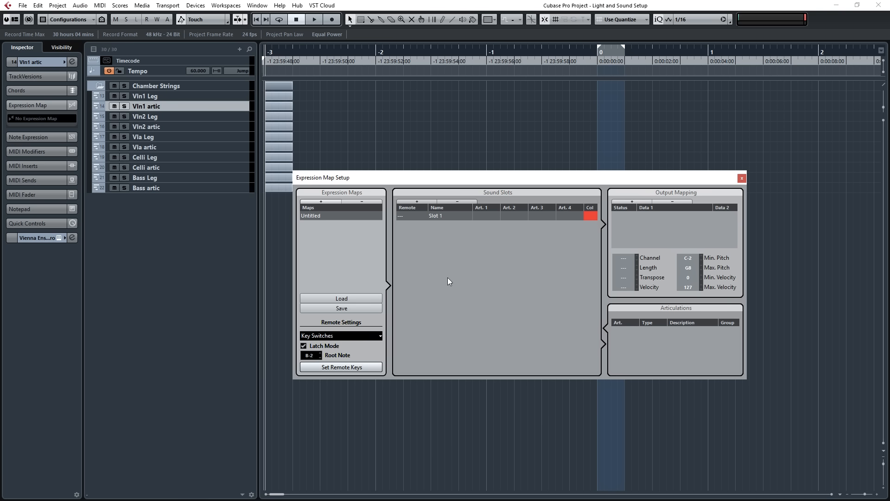
{"action": "double_click", "coordinate": [412, 216]}
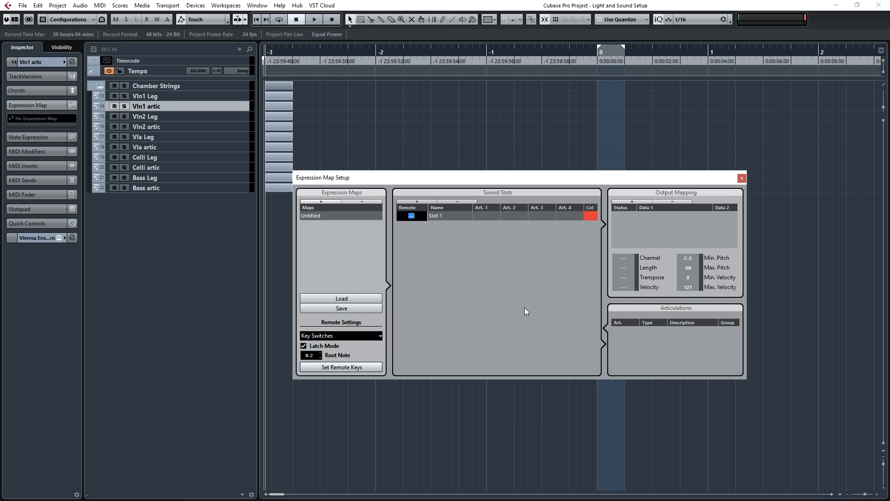
{"action": "type", "text": "C-1"}
{"action": "key", "text": "Return"}
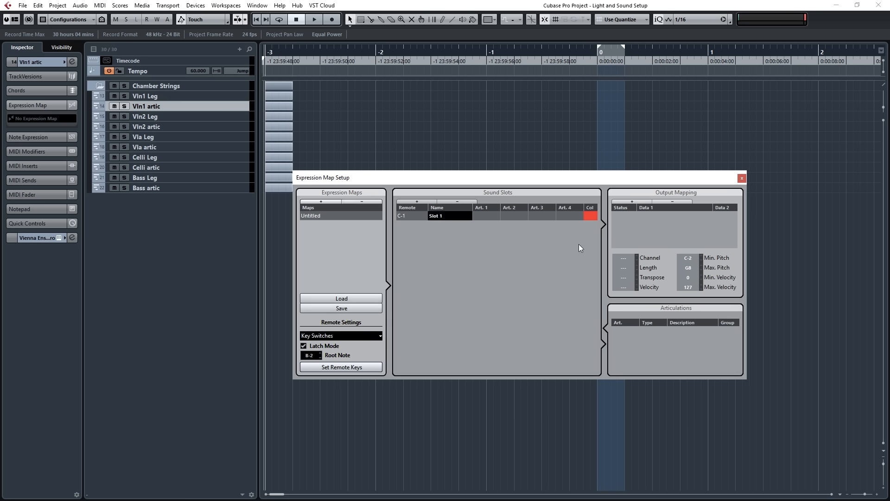
{"action": "key", "text": "ctrl+a"}
{"action": "type", "text": "Longs"}
{"action": "key", "text": "Return"}
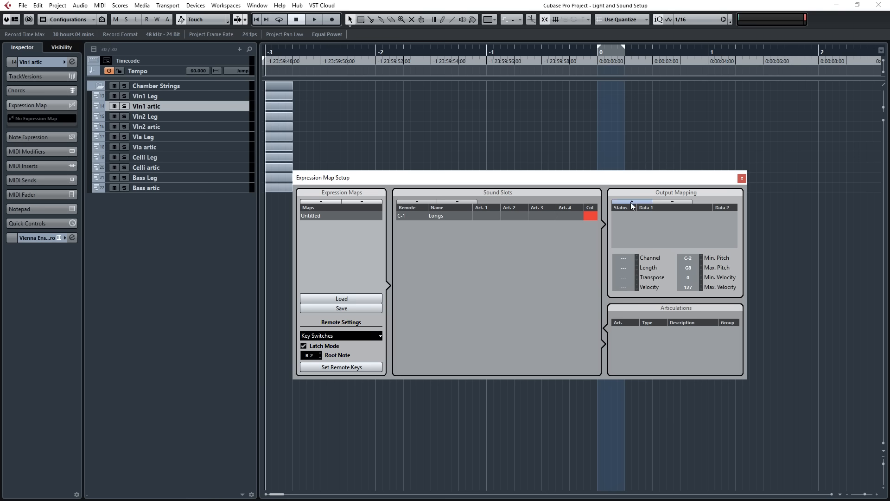
Add an articulation to the Longs slot and define it as a text articulation named Longs.
{"action": "left_click", "coordinate": [492, 218]}
{"action": "left_click", "coordinate": [495, 273]}
{"action": "left_click", "coordinate": [619, 331]}
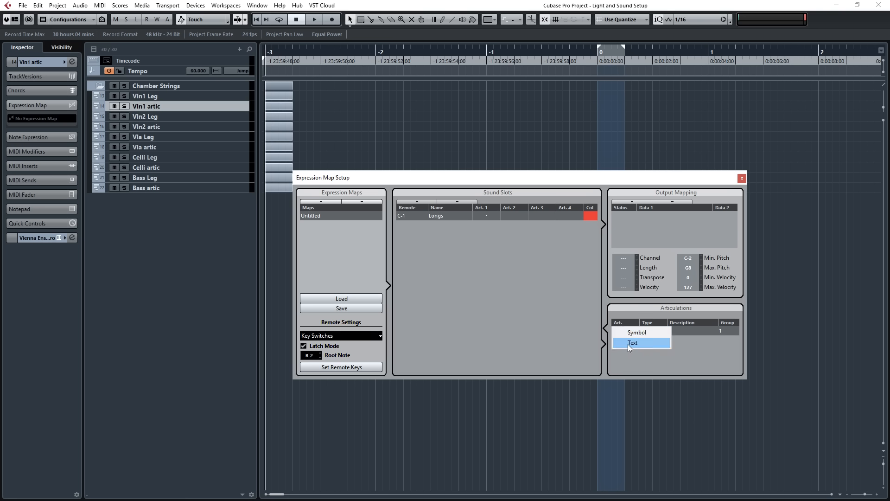
{"action": "left_click", "coordinate": [628, 344]}
{"action": "type", "text": "Longs"}
{"action": "key", "text": "Return"}
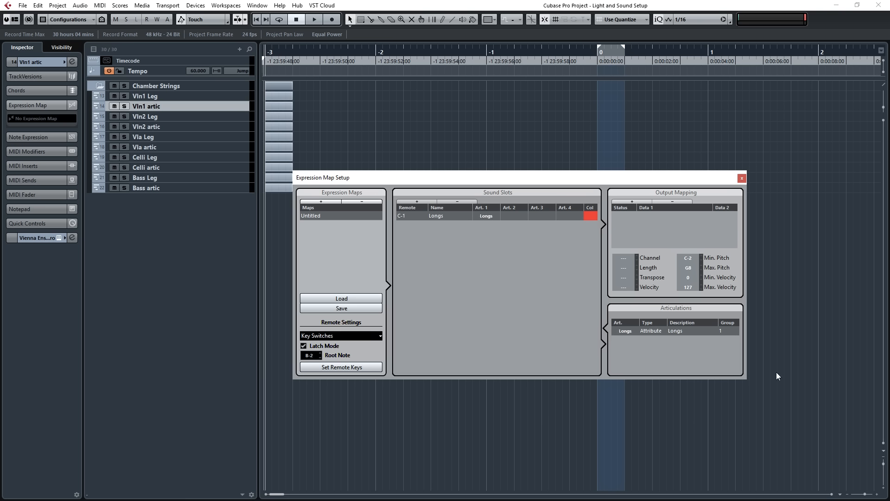
Add a Note-On output mapping to the Longs slot and set its note to C-1.
{"action": "left_click", "coordinate": [631, 203]}
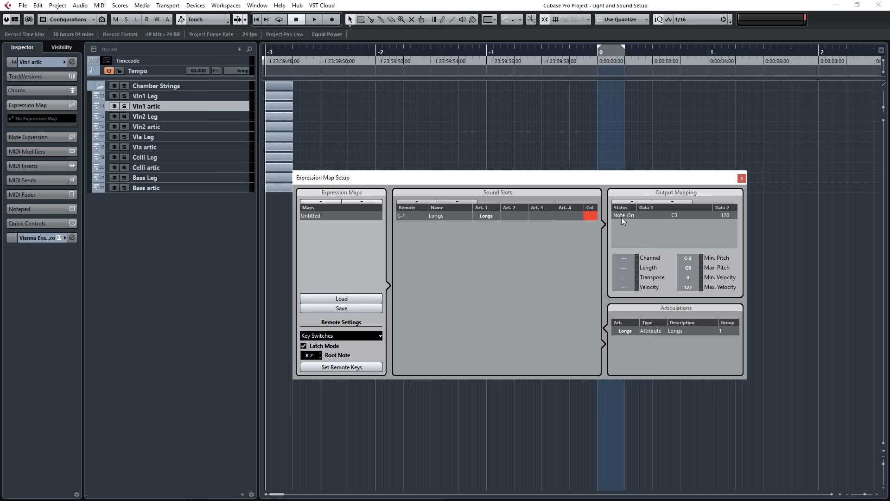
{"action": "double_click", "coordinate": [682, 215]}
{"action": "type", "text": "c-1"}
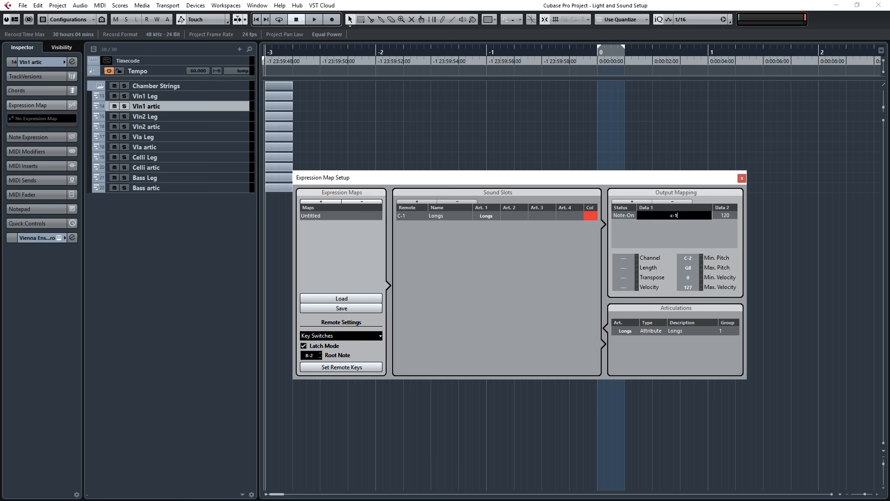
{"action": "key", "text": "Return"}
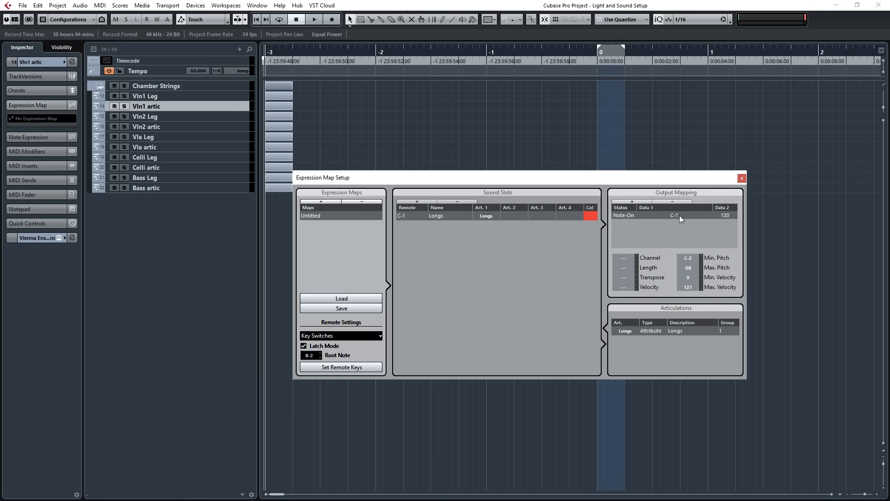
Check the 02. Vln1 keyswitches in Vienna Ensemble Pro, and assign the Untitled expression map to the Vln1 artic track in Cubase.
{"action": "key", "text": "alt+Tab"}
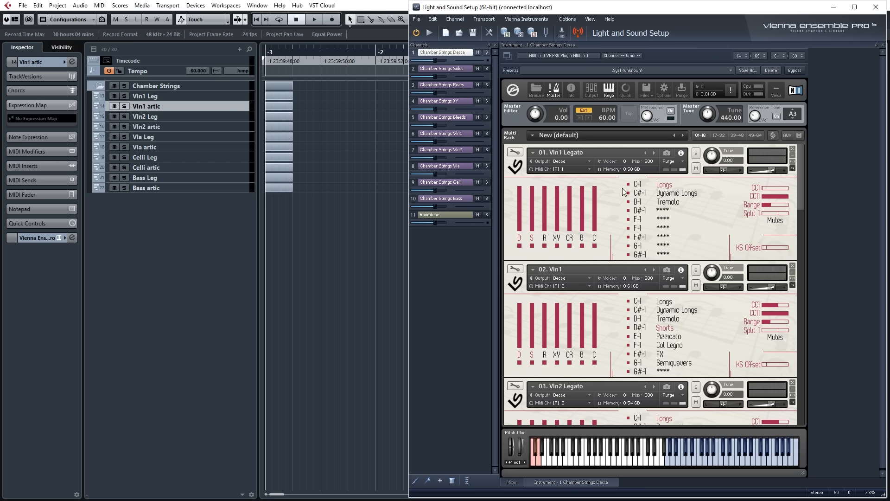
{"action": "left_click", "coordinate": [525, 266]}
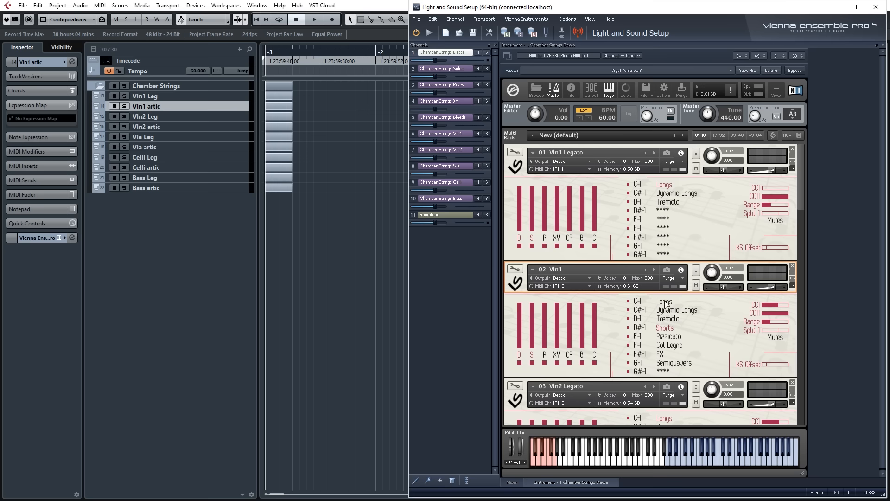
{"action": "left_click", "coordinate": [212, 195]}
{"action": "left_click", "coordinate": [32, 119]}
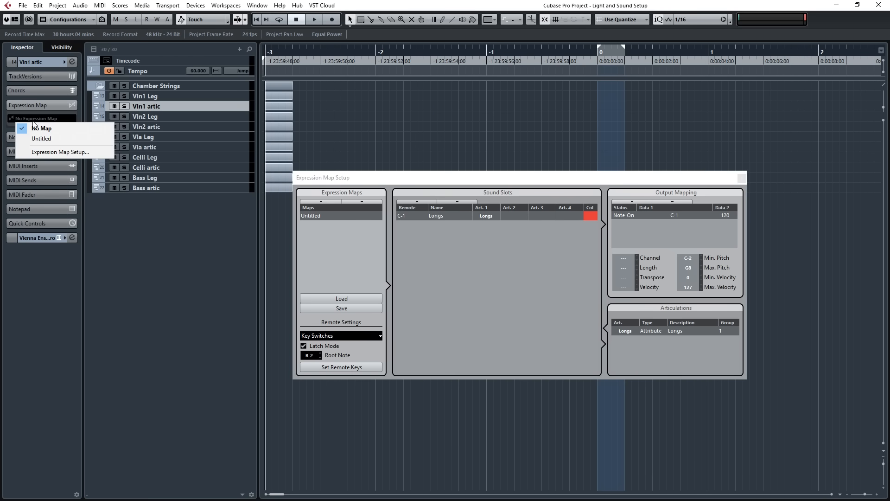
{"action": "left_click", "coordinate": [43, 139]}
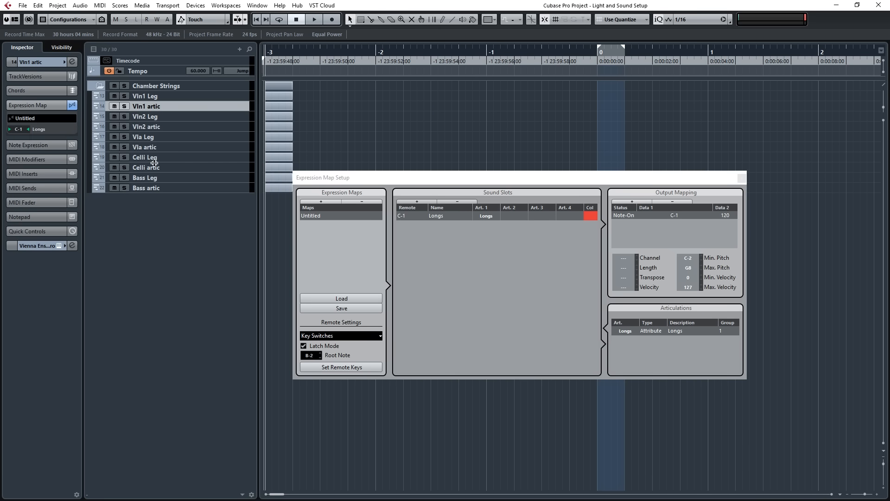
Switch to Vienna Ensemble Pro, select the Longs articulation on the 02. Vln1 instrument, and return to Cubase.
{"action": "key", "text": "alt+Tab"}
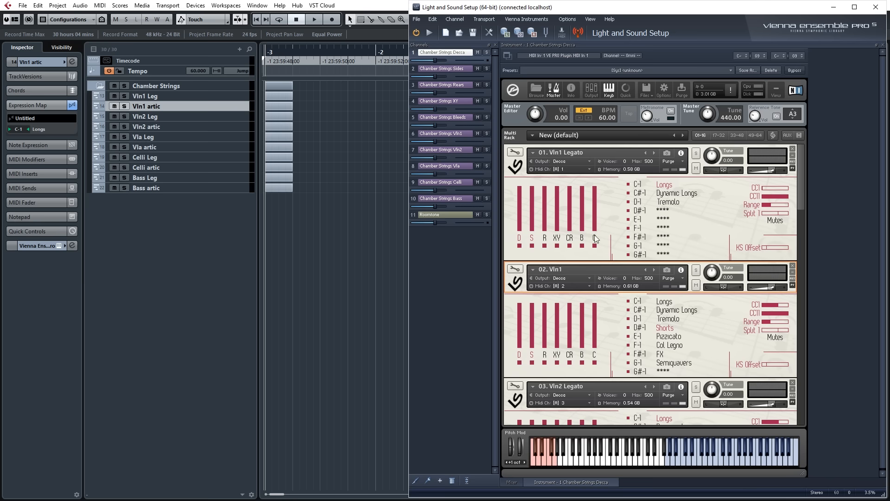
{"action": "left_click", "coordinate": [664, 302]}
{"action": "key", "text": "alt+Tab"}
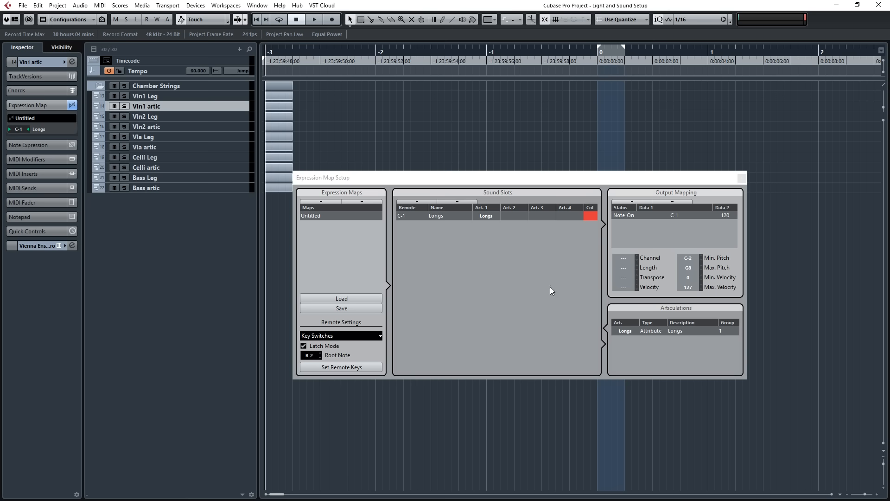
Add a second sound slot with remote key C#-1 and name it Dynamic Longs.
{"action": "left_click", "coordinate": [412, 203]}
{"action": "double_click", "coordinate": [407, 225]}
{"action": "type", "text": "c#-1"}
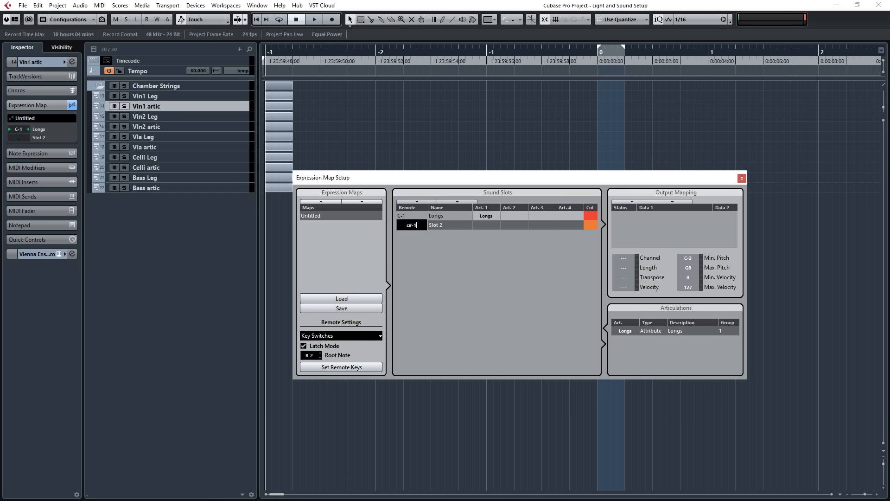
{"action": "key", "text": "Return"}
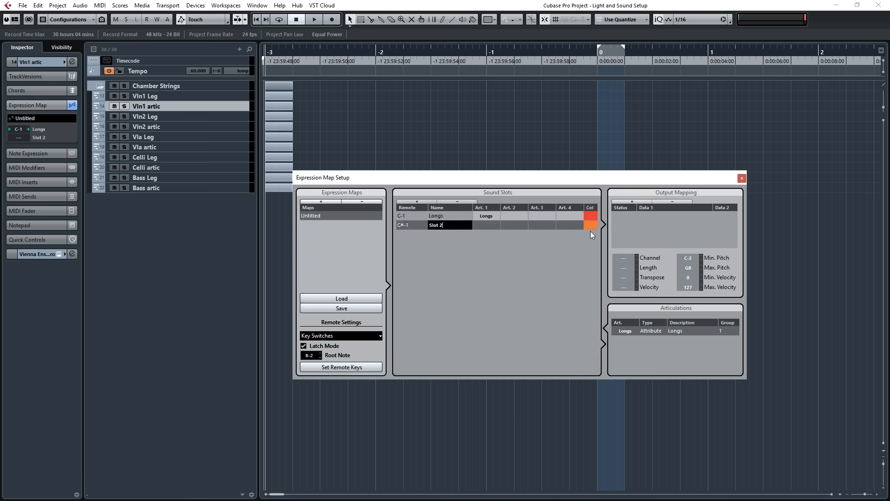
{"action": "key", "text": "ctrl+a"}
{"action": "type", "text": "Dynamic Longs"}
{"action": "key", "text": "Return"}
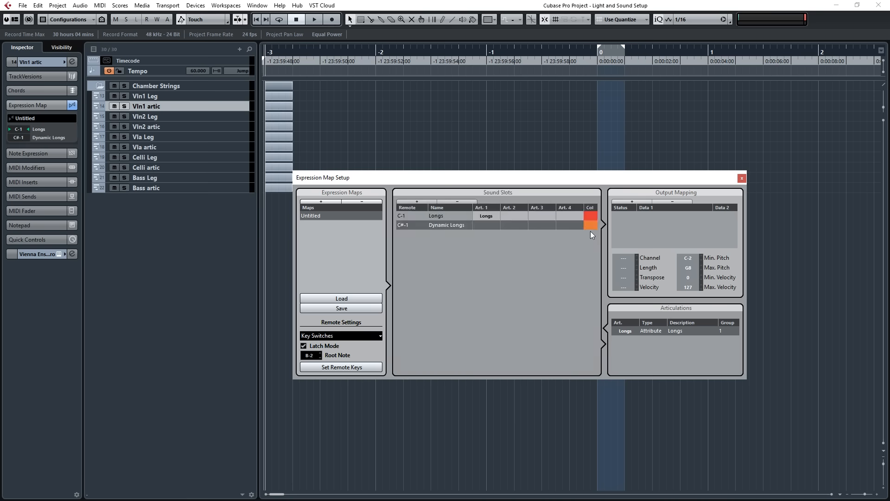
Add an articulation to the Dynamic Longs slot and define it as a text articulation named Dynamic Longs.
{"action": "left_click", "coordinate": [487, 225]}
{"action": "left_click", "coordinate": [499, 287]}
{"action": "left_click", "coordinate": [625, 341]}
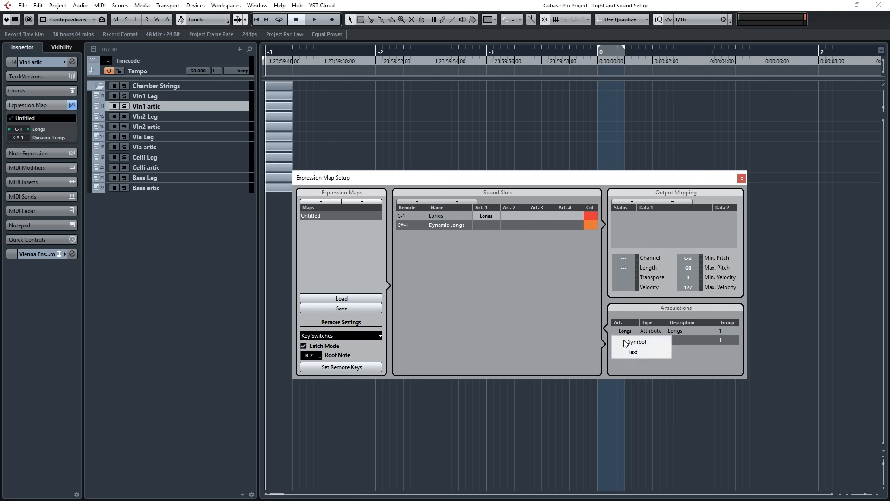
{"action": "left_click", "coordinate": [633, 352]}
{"action": "type", "text": "Dynamic"}
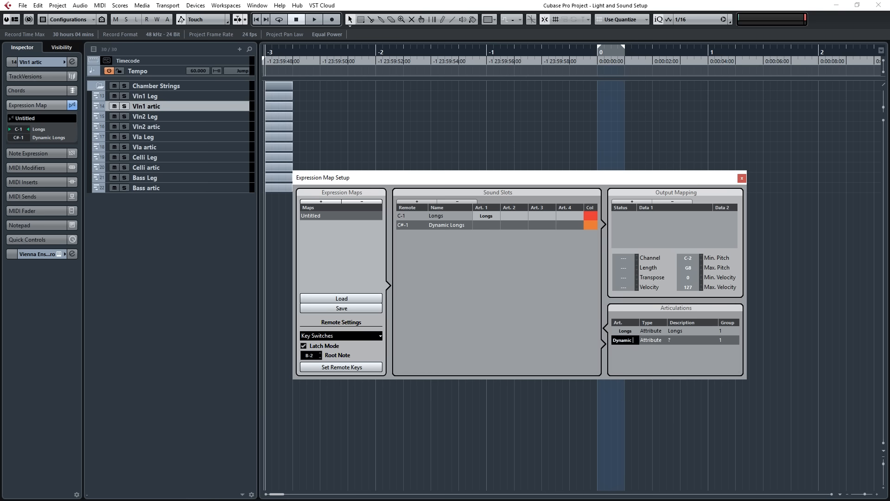
{"action": "type", "text": " Longs"}
{"action": "key", "text": "Return"}
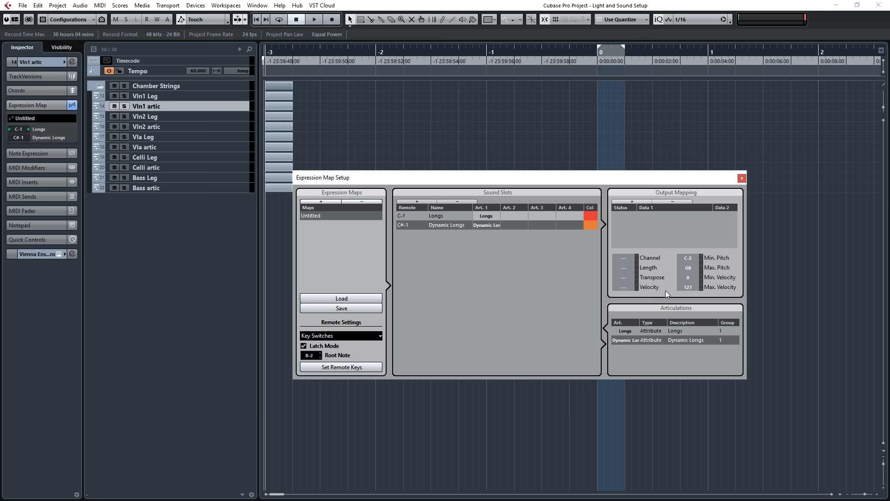
Add a Note-On output mapping to the Dynamic Longs slot and set its note to C#-1.
{"action": "left_click", "coordinate": [632, 202]}
{"action": "double_click", "coordinate": [640, 215]}
{"action": "type", "text": "c"}
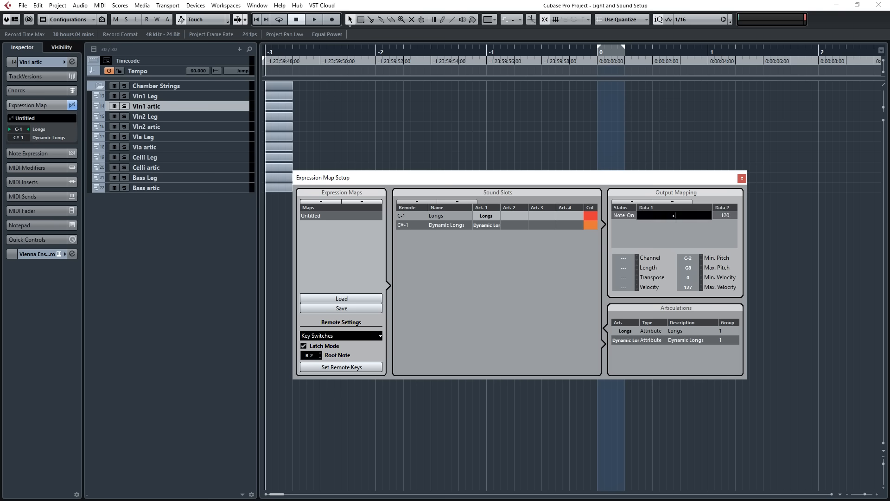
{"action": "type", "text": "#-1"}
{"action": "key", "text": "Return"}
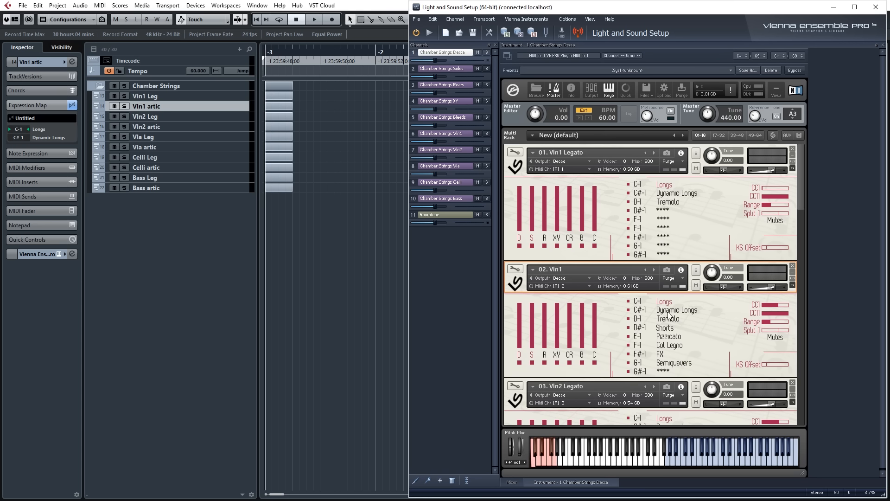
Rename the Untitled expression map to L&S CS Artic and close the Expression Map Setup.
{"action": "left_click", "coordinate": [262, 296]}
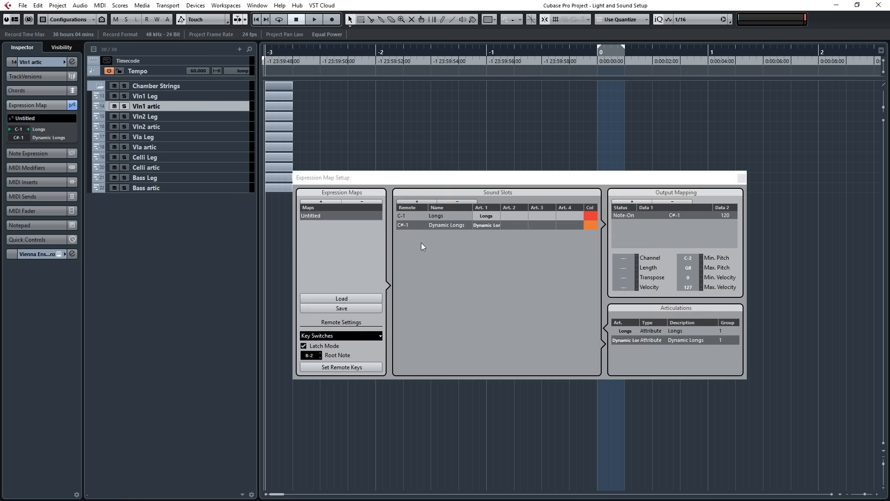
{"action": "double_click", "coordinate": [323, 216]}
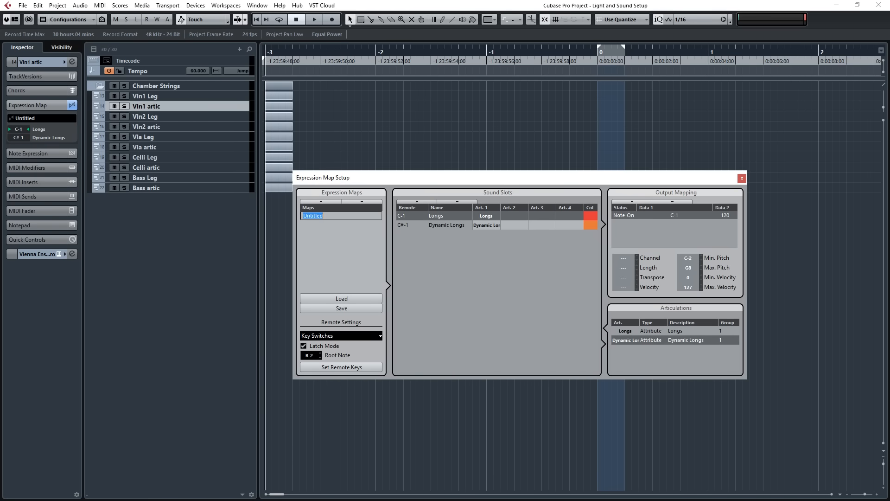
{"action": "type", "text": "L&S CS Artic"}
{"action": "key", "text": "Return"}
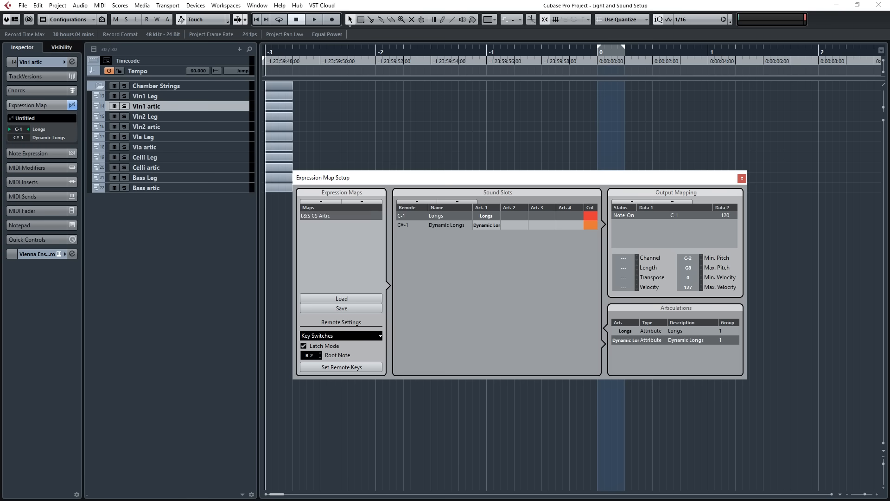
{"action": "left_click", "coordinate": [742, 178]}
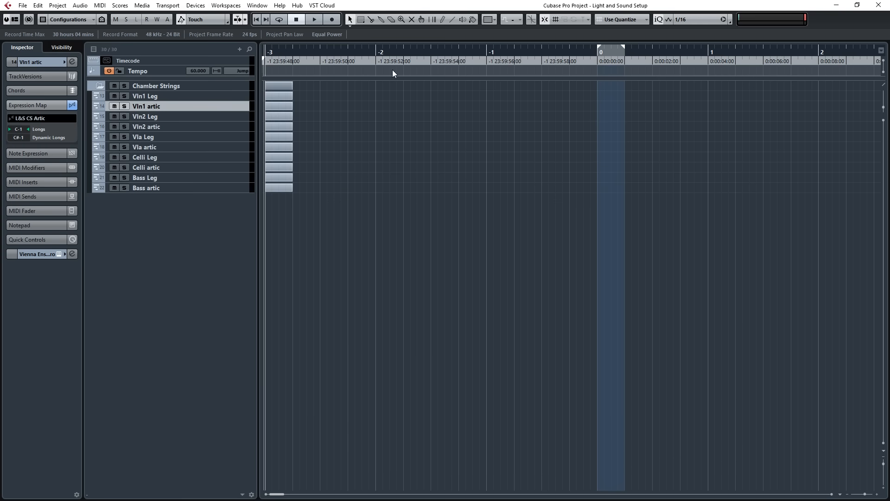
Record a two-chord MIDI part on the Vln1 artic track from bar 0 and open it in the Key Editor.
{"action": "left_click", "coordinate": [597, 51]}
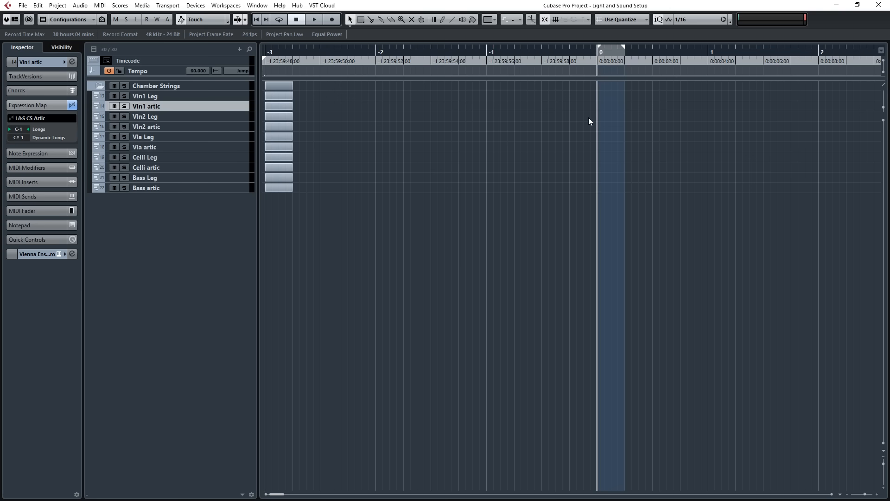
{"action": "left_click", "coordinate": [333, 20]}
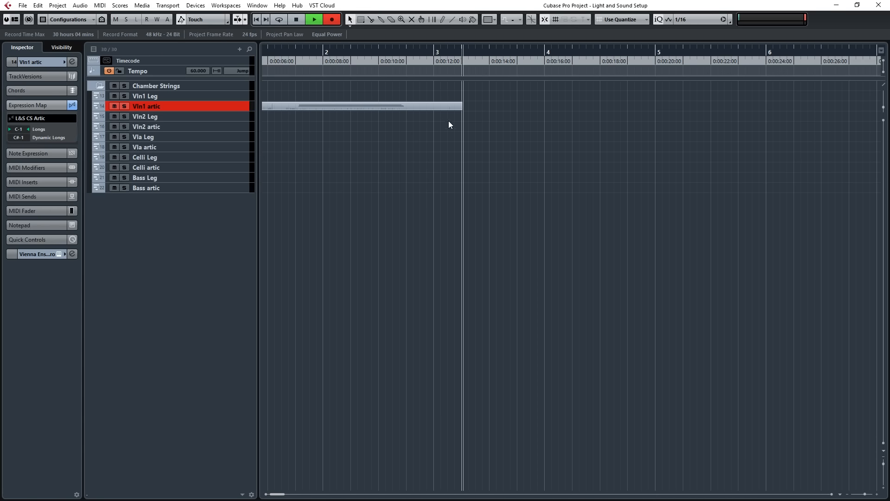
{"action": "key", "text": "space"}
{"action": "left_click_drag", "start_coordinate": [415, 179], "coordinate": [174, 153]}
{"action": "double_click", "coordinate": [477, 107]}
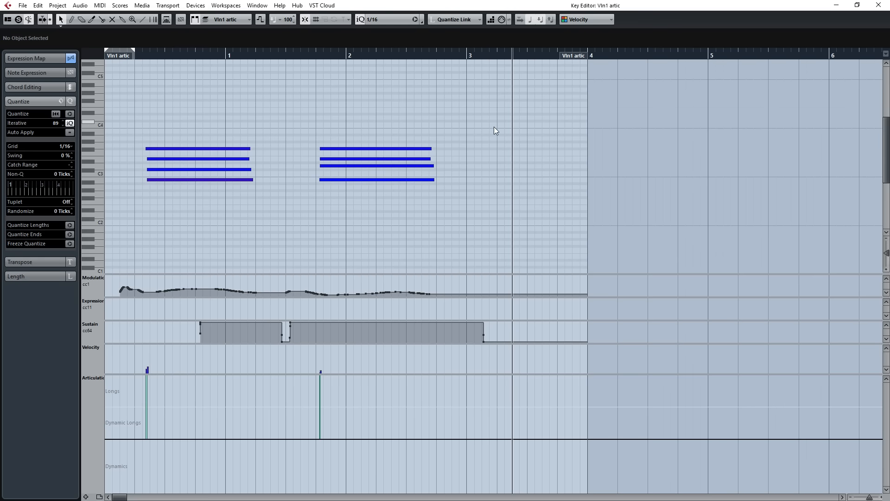
{"action": "left_click_drag", "start_coordinate": [175, 238], "coordinate": [98, 219]}
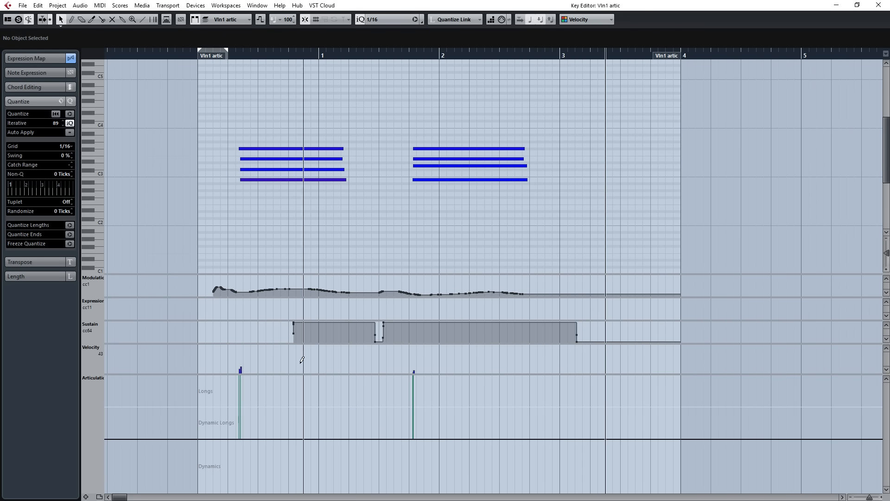
Assign the Longs articulation to both chords in the articulation lane, and change the second chord's articulation to Dynamic Longs.
{"action": "key", "text": "ctrl+a"}
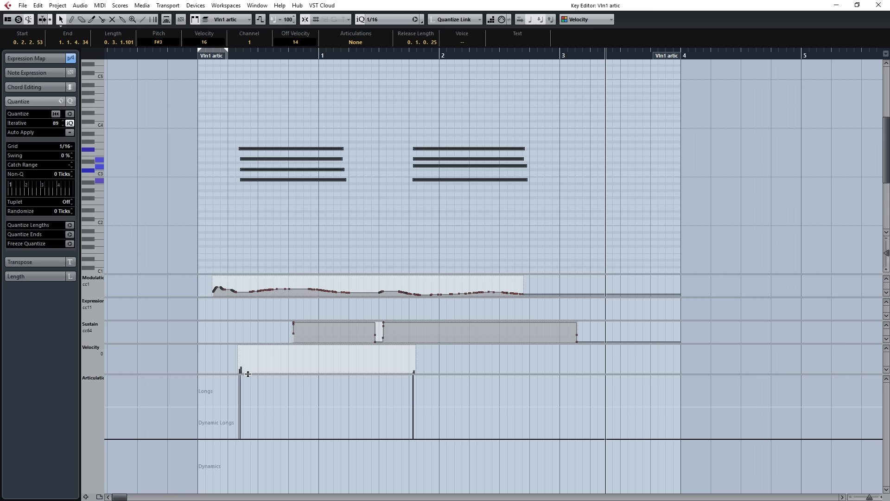
{"action": "left_click", "coordinate": [271, 182]}
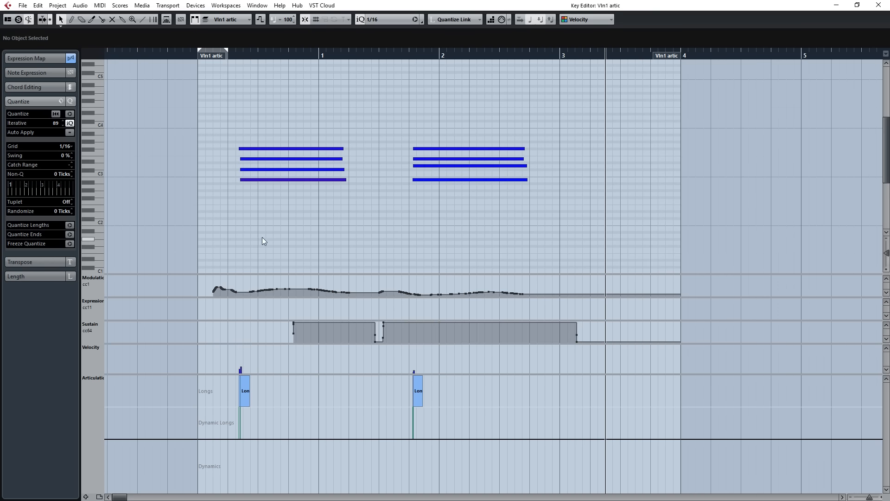
{"action": "left_click", "coordinate": [417, 419]}
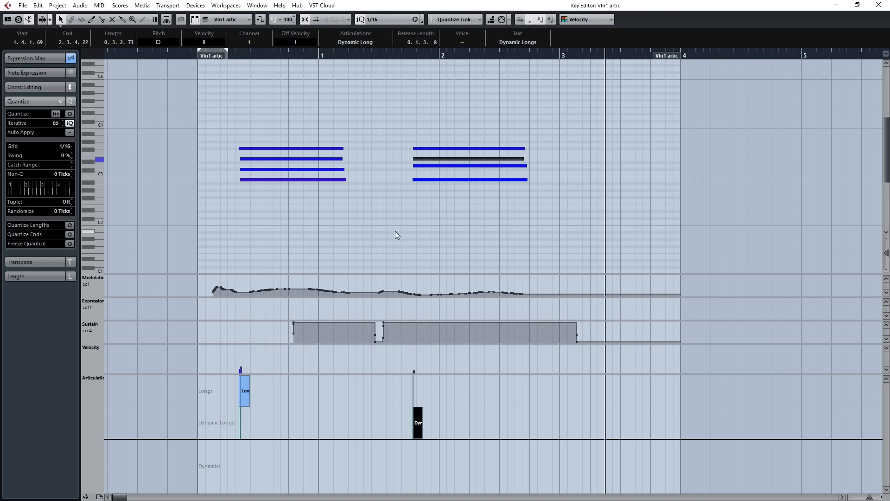
Assign the Dynamic Longs articulation to all four notes of the second chord in the articulation lane.
{"action": "left_click", "coordinate": [396, 232]}
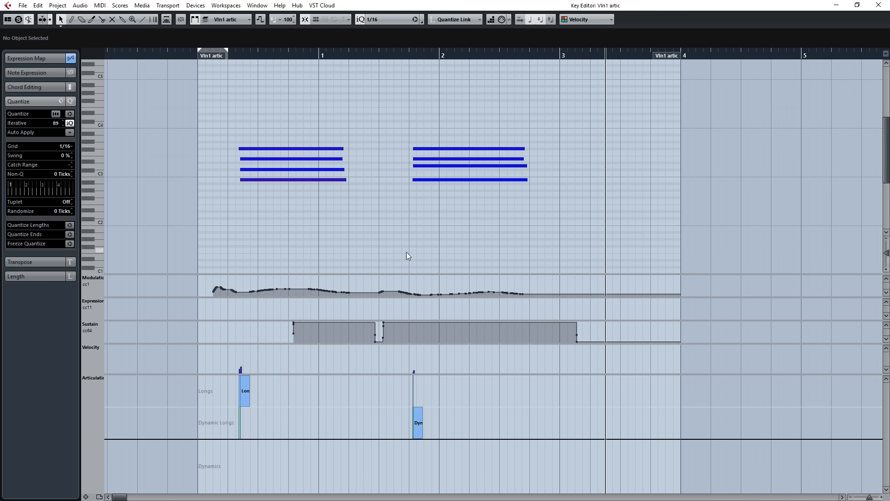
{"action": "left_click_drag", "start_coordinate": [361, 240], "coordinate": [324, 223]}
{"action": "left_click_drag", "start_coordinate": [472, 90], "coordinate": [423, 193]}
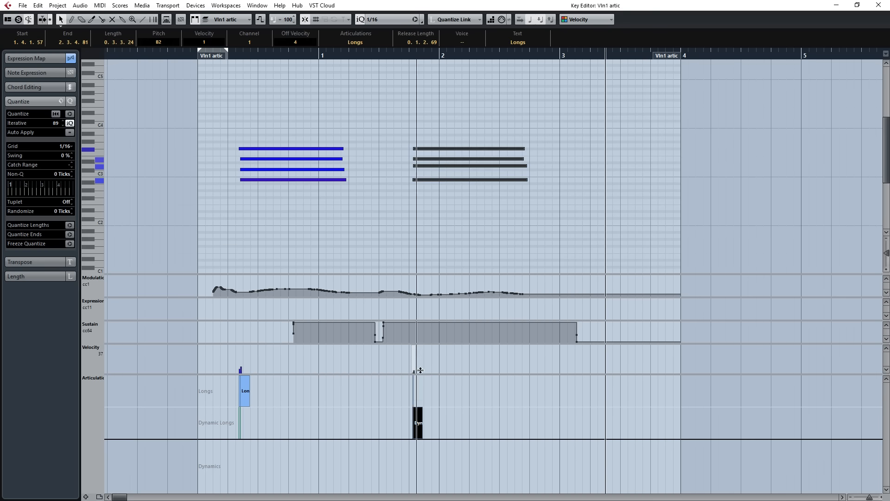
{"action": "left_click", "coordinate": [418, 394], "text": "alt"}
{"action": "left_click", "coordinate": [416, 419], "text": "alt"}
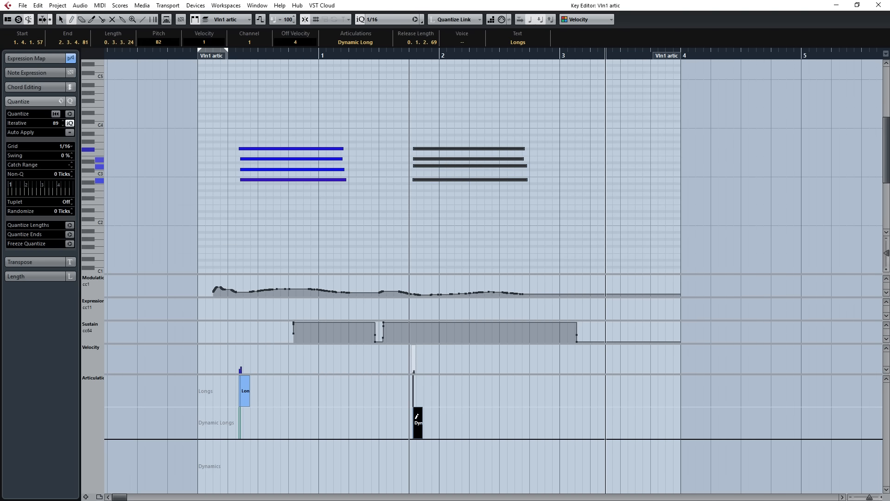
{"action": "left_click", "coordinate": [402, 218]}
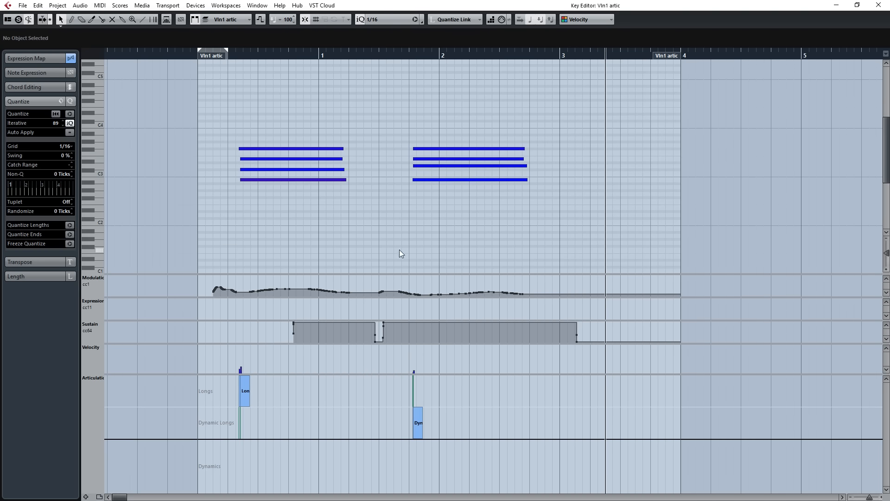
Inspect the low keyswitch octaves for notes, play back both chords, and check the Vln1 articulation switching in Vienna Ensemble Pro.
{"action": "scroll", "coordinate": [390, 241], "scroll_direction": "down", "scroll_amount": 6}
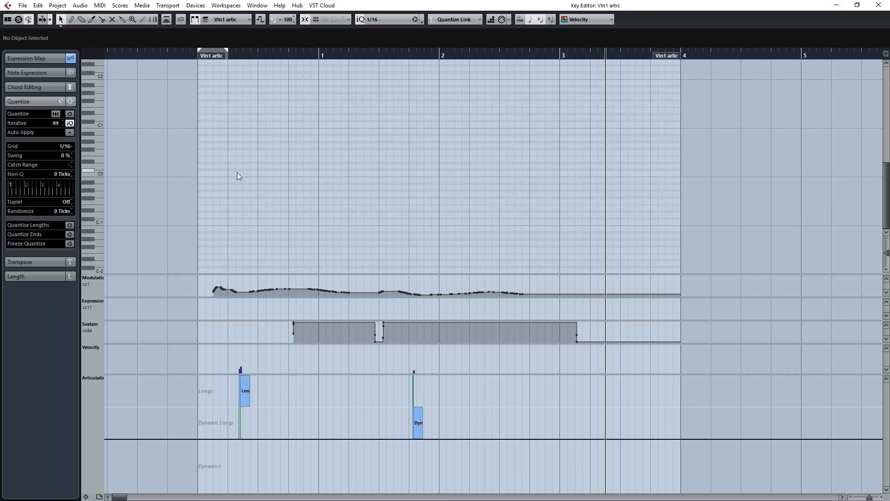
{"action": "left_click_drag", "start_coordinate": [227, 171], "coordinate": [544, 264]}
{"action": "left_click_drag", "start_coordinate": [590, 184], "coordinate": [168, 255]}
{"action": "scroll", "coordinate": [296, 176], "scroll_direction": "up", "scroll_amount": 7}
{"action": "left_click", "coordinate": [229, 57]}
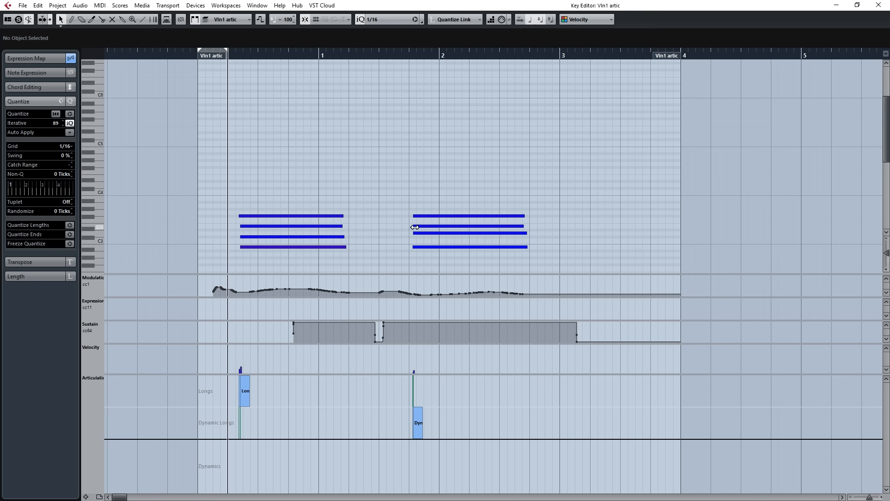
{"action": "key", "text": "space"}
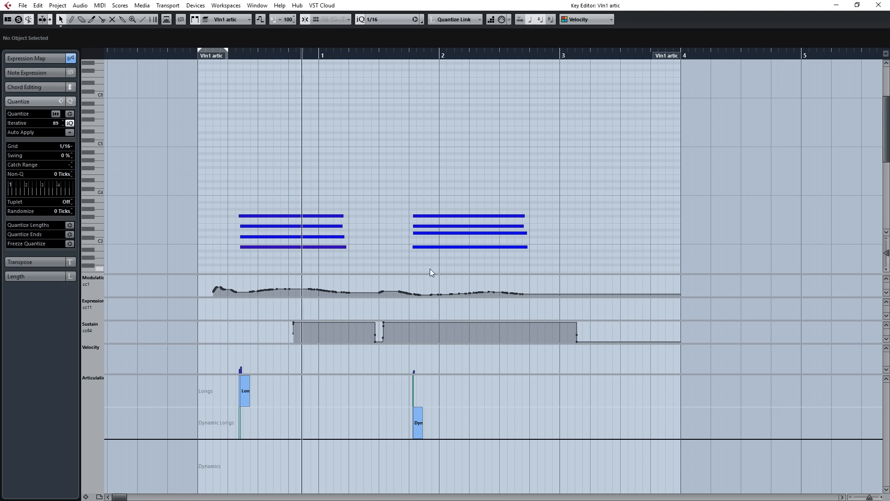
{"action": "key", "text": "alt+Tab"}
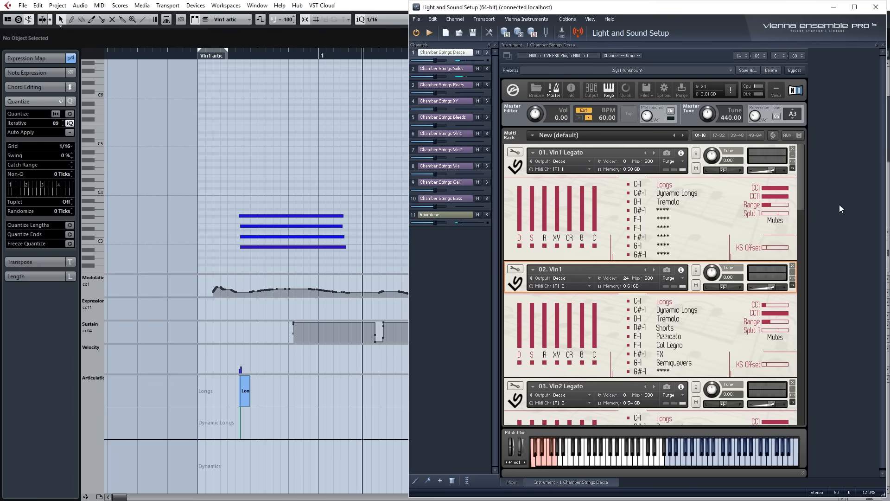
{"action": "left_click", "coordinate": [668, 311]}
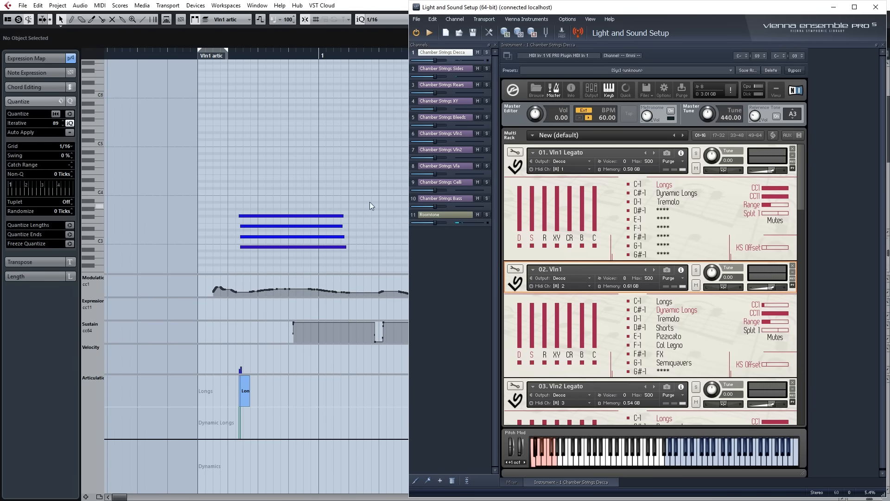
{"action": "left_click", "coordinate": [387, 183]}
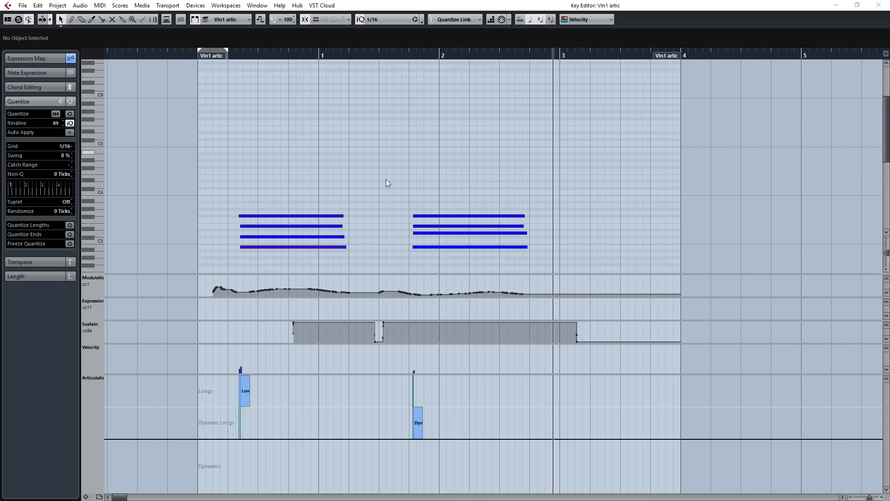
Close the Key Editor and open the Expression Map Setup for the Vln1 artic track's L&S CS Artic map.
{"action": "left_click", "coordinate": [878, 5]}
{"action": "left_click_drag", "start_coordinate": [593, 153], "coordinate": [488, 149]}
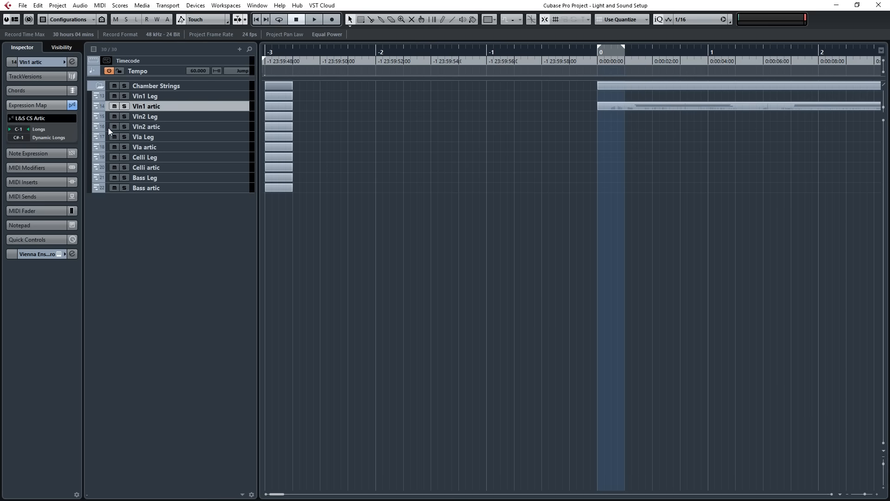
{"action": "left_click", "coordinate": [60, 118]}
{"action": "left_click", "coordinate": [43, 151]}
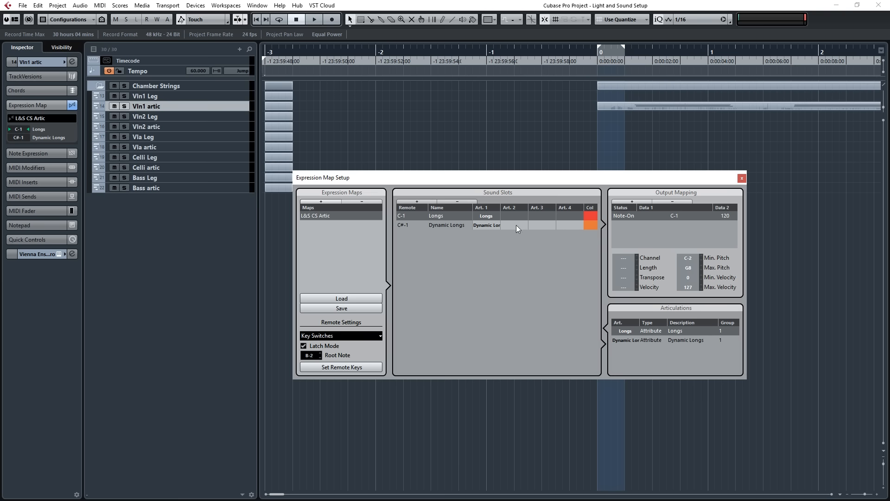
Try C-1 as the remote key of the Dynamic Longs slot, and set it back to C#-1.
{"action": "left_click", "coordinate": [409, 227]}
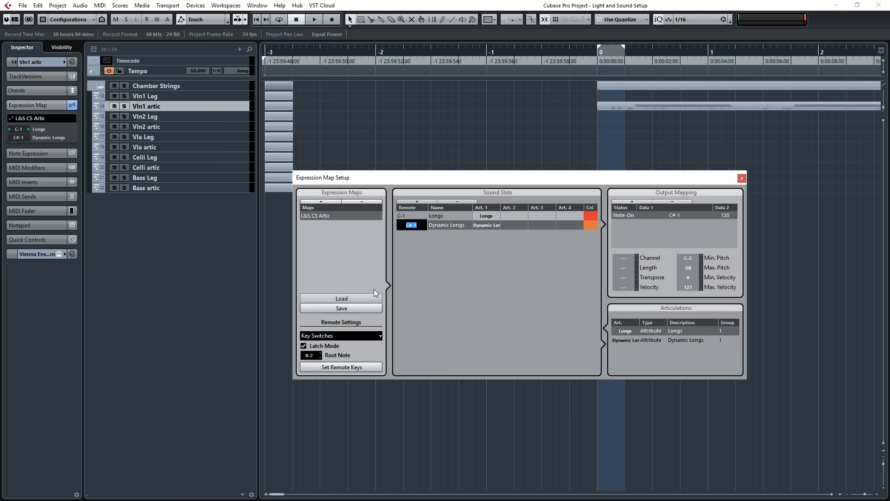
{"action": "type", "text": "c-1"}
{"action": "key", "text": "Return"}
{"action": "double_click", "coordinate": [404, 226]}
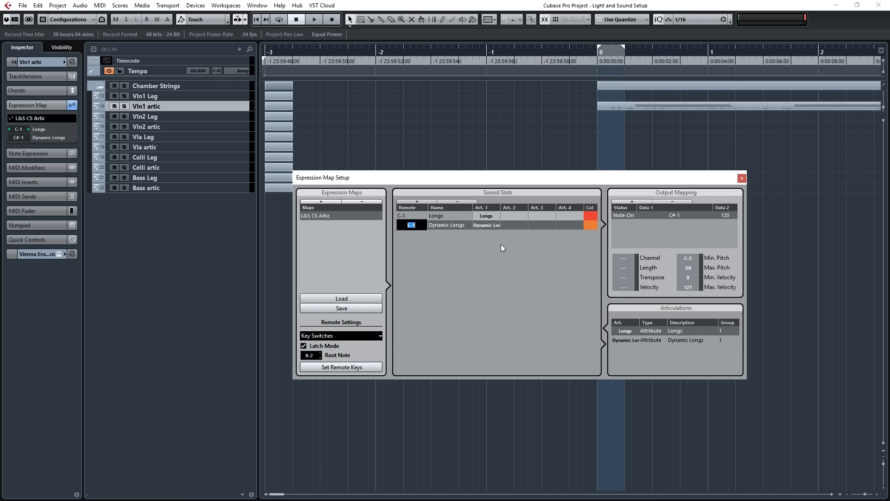
{"action": "type", "text": "#-1"}
{"action": "key", "text": "BackSpace"}
{"action": "key", "text": "BackSpace"}
{"action": "type", "text": "#-1"}
{"action": "key", "text": "Return"}
Rename the Dynamic Longs sound slot to Harsh Longs and the Longs sound slot to Soft Longs.
{"action": "double_click", "coordinate": [454, 226]}
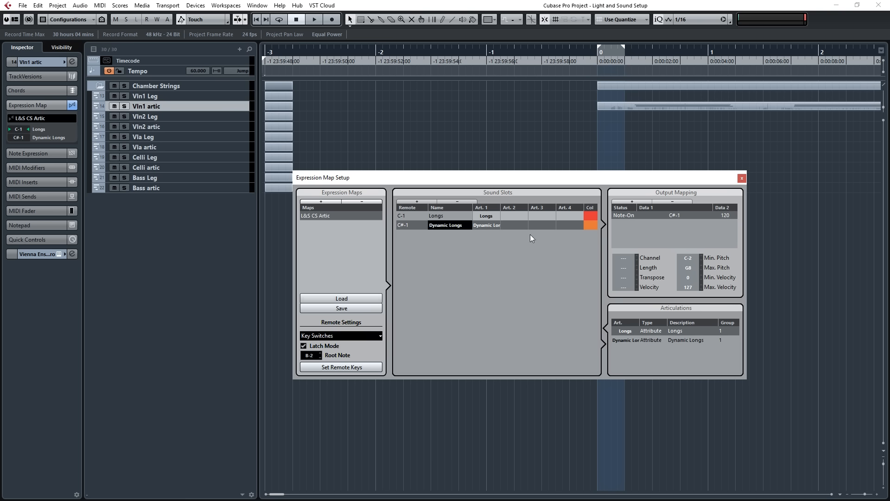
{"action": "key", "text": "ctrl+a"}
{"action": "type", "text": "Harsh Longs"}
{"action": "key", "text": "Return"}
{"action": "double_click", "coordinate": [453, 215]}
{"action": "key", "text": "Home"}
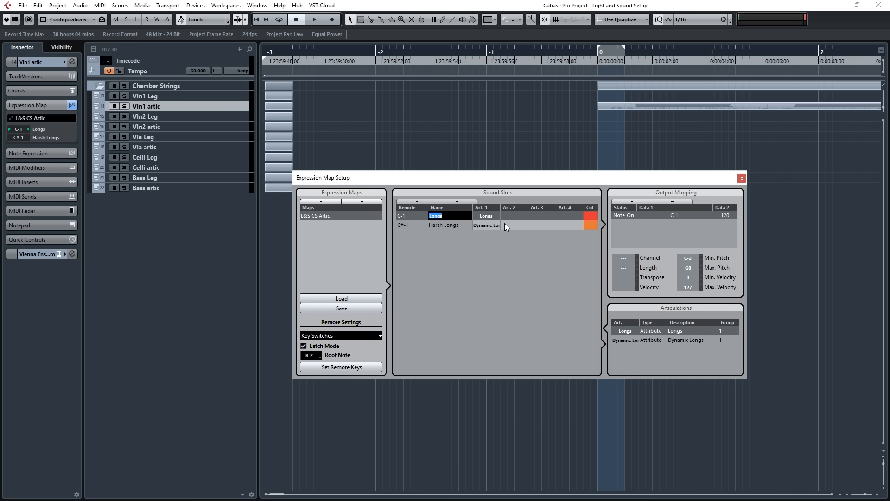
{"action": "type", "text": "Soft"}
{"action": "key", "text": "Return"}
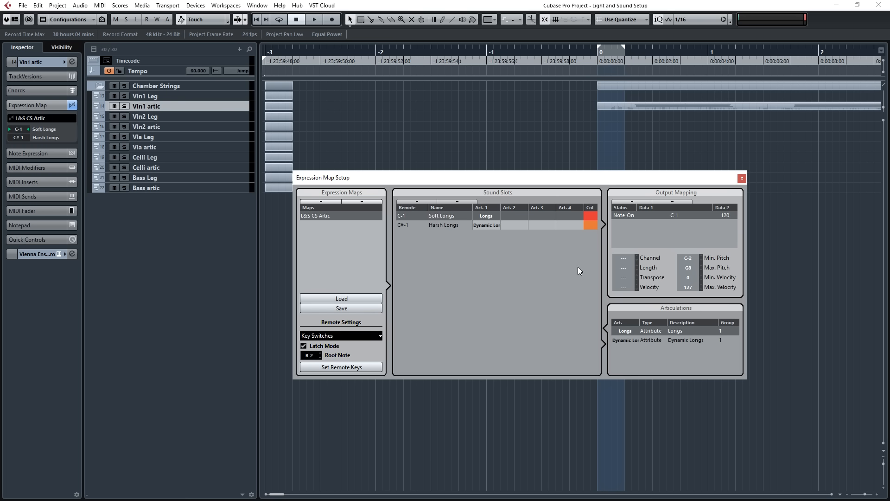
Rename the Longs articulation to Soft Longs and the Dynamic Longs articulation to Harsh Longs.
{"action": "double_click", "coordinate": [624, 332]}
{"action": "type", "text": "Soft Longs"}
{"action": "key", "text": "Return"}
{"action": "double_click", "coordinate": [624, 340]}
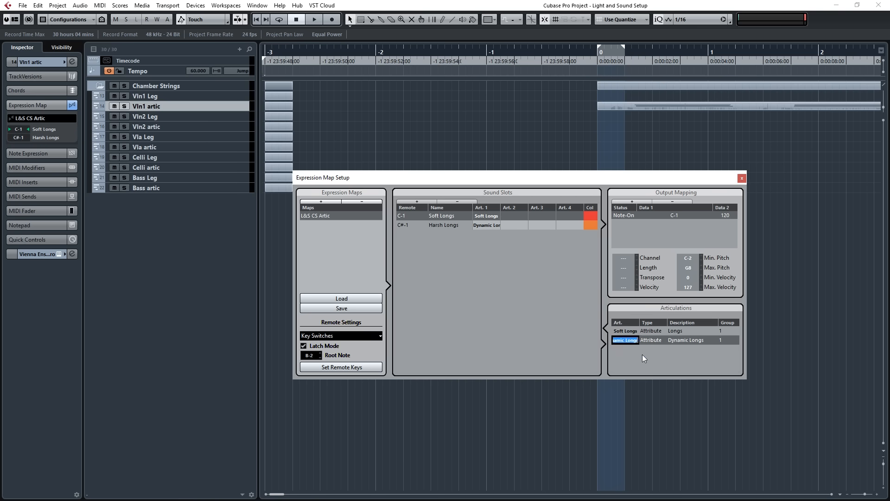
{"action": "type", "text": "Harsh Longs"}
{"action": "key", "text": "Return"}
Change the two articulation descriptions to Harsh Longs and Soft Longs to match their articulation names.
{"action": "double_click", "coordinate": [685, 340]}
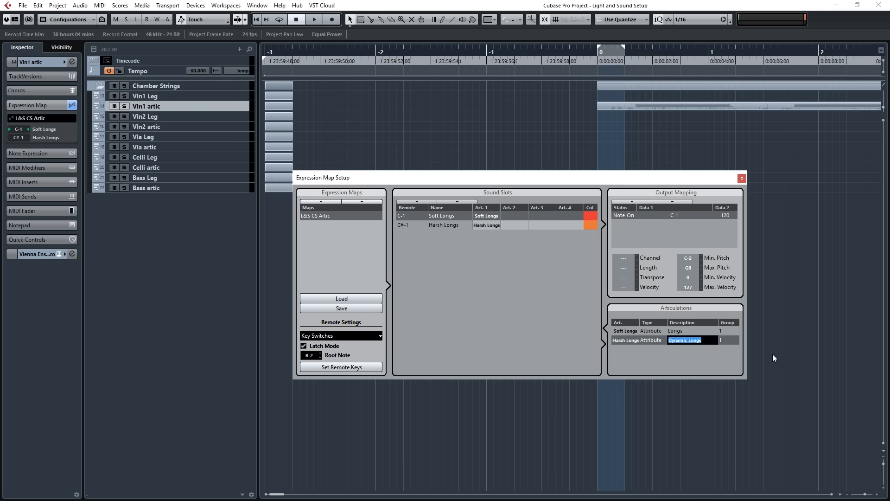
{"action": "type", "text": "Harsh Longs"}
{"action": "key", "text": "Return"}
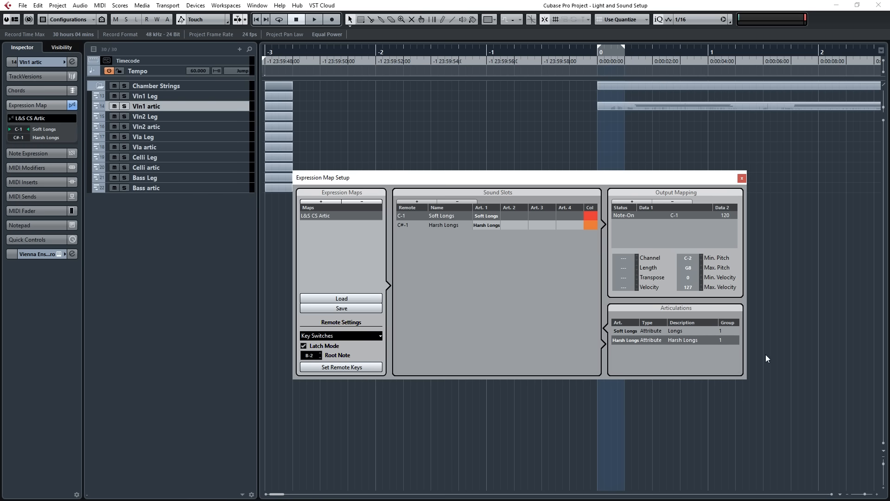
{"action": "double_click", "coordinate": [683, 332]}
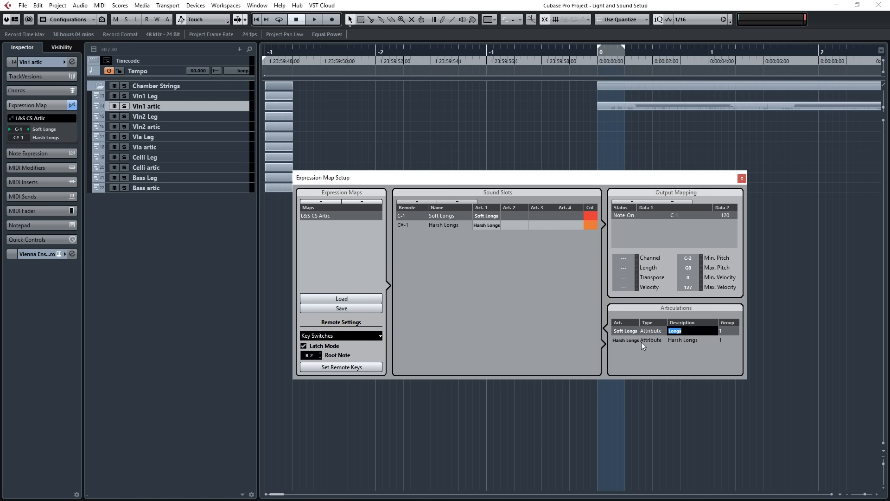
{"action": "type", "text": "Soft Longs"}
{"action": "key", "text": "Return"}
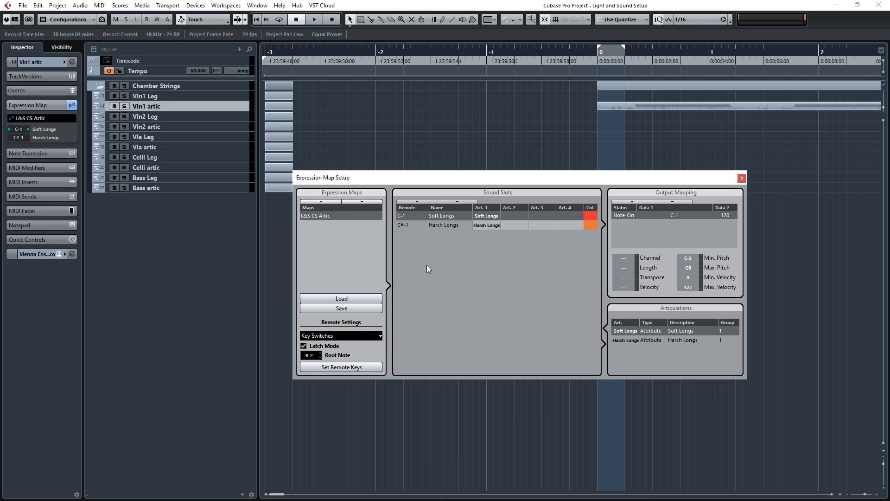
Set the output note of the Harsh Longs slot to C-1 and compare its output mapping with that of the Soft Longs slot.
{"action": "left_click", "coordinate": [481, 226]}
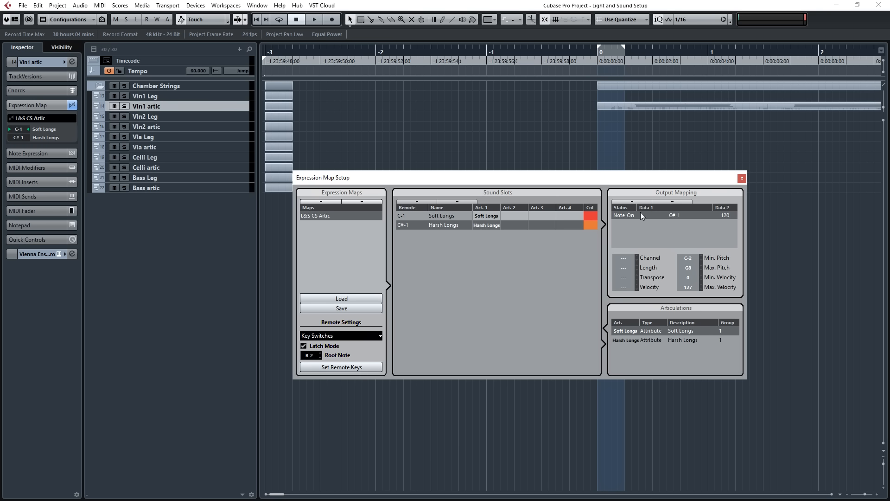
{"action": "double_click", "coordinate": [678, 216]}
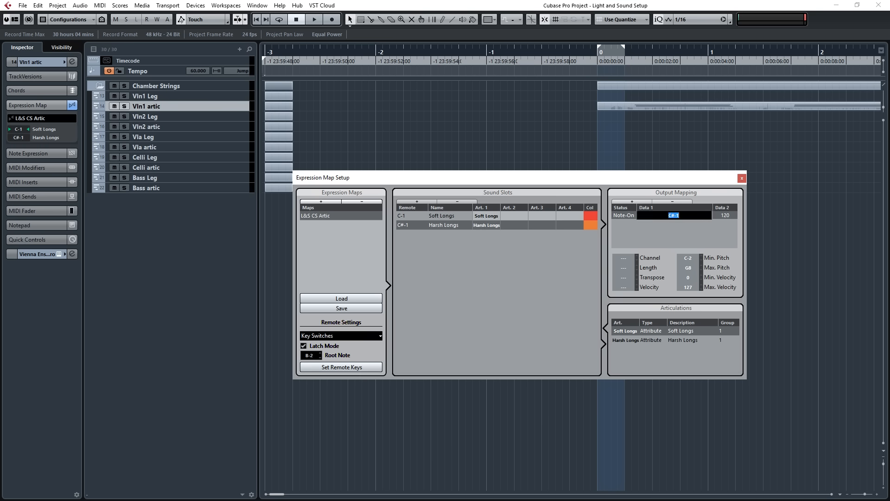
{"action": "type", "text": "C-1"}
{"action": "key", "text": "Return"}
{"action": "left_click", "coordinate": [448, 216]}
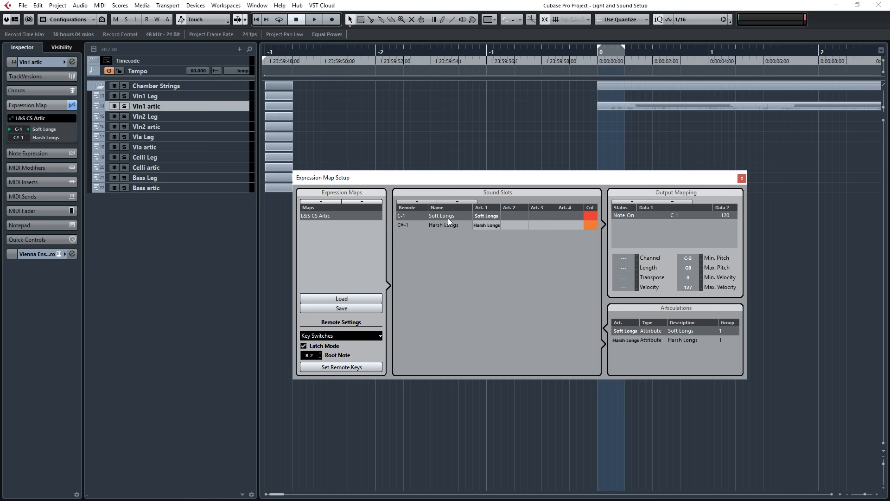
{"action": "left_click", "coordinate": [448, 224]}
{"action": "left_click", "coordinate": [450, 216]}
{"action": "left_click", "coordinate": [451, 224]}
{"action": "left_click", "coordinate": [458, 217]}
{"action": "left_click", "coordinate": [459, 225]}
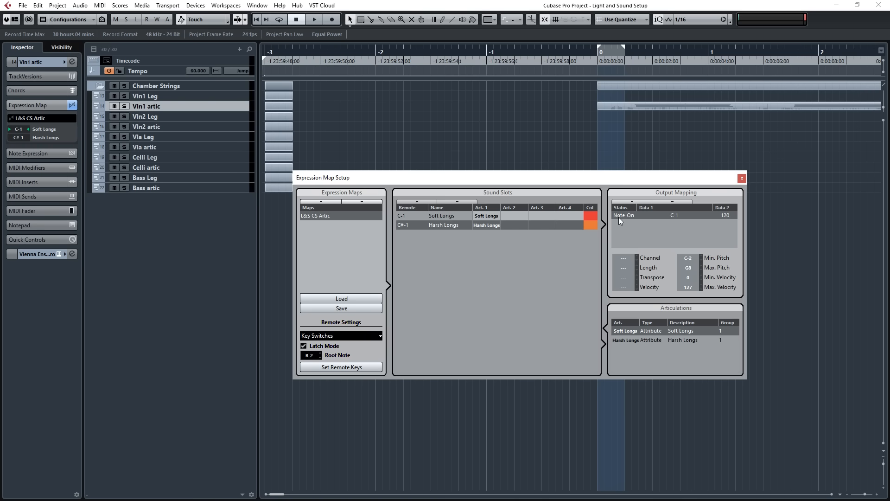
{"action": "left_click", "coordinate": [556, 226]}
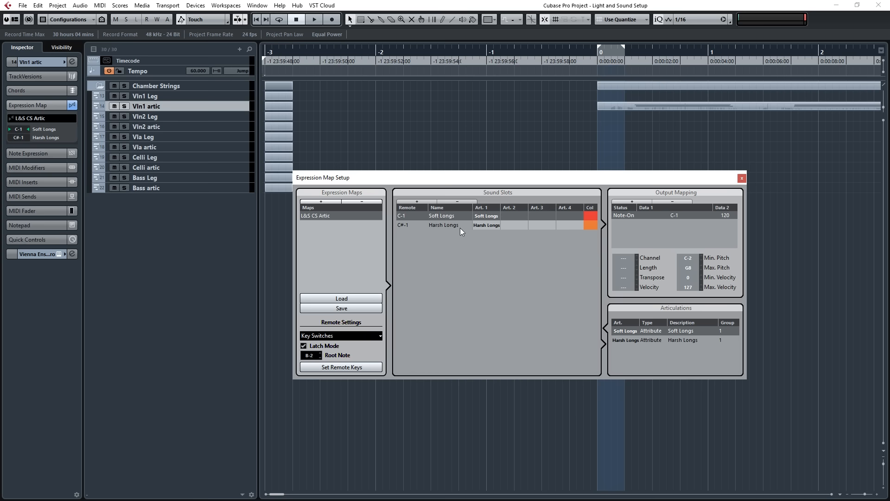
Add a second output mapping to the Soft Longs slot, checking Vln1's Split control in Vienna Ensemble Pro, and make it Controller CC 23 with value 127.
{"action": "left_click", "coordinate": [630, 201]}
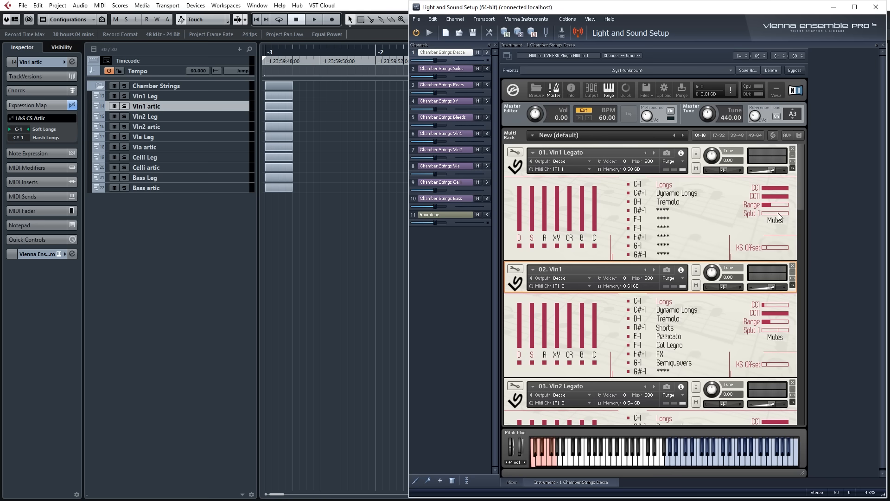
{"action": "right_click", "coordinate": [771, 331]}
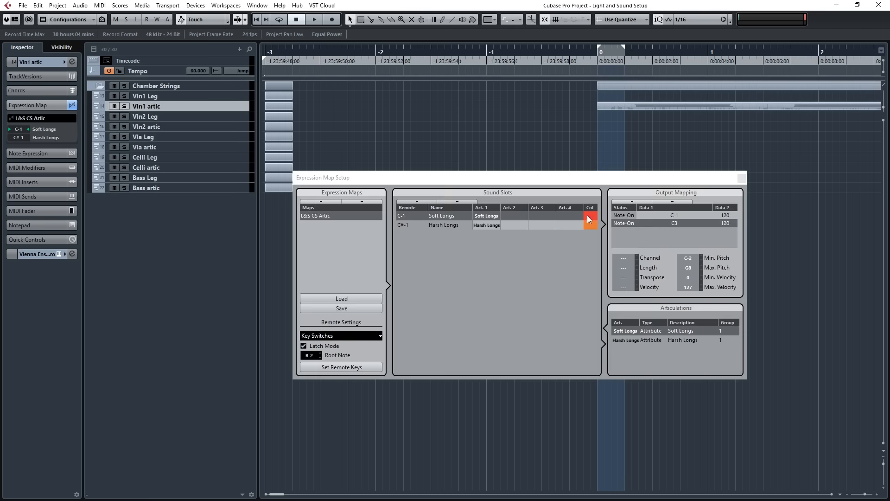
{"action": "left_click", "coordinate": [621, 223]}
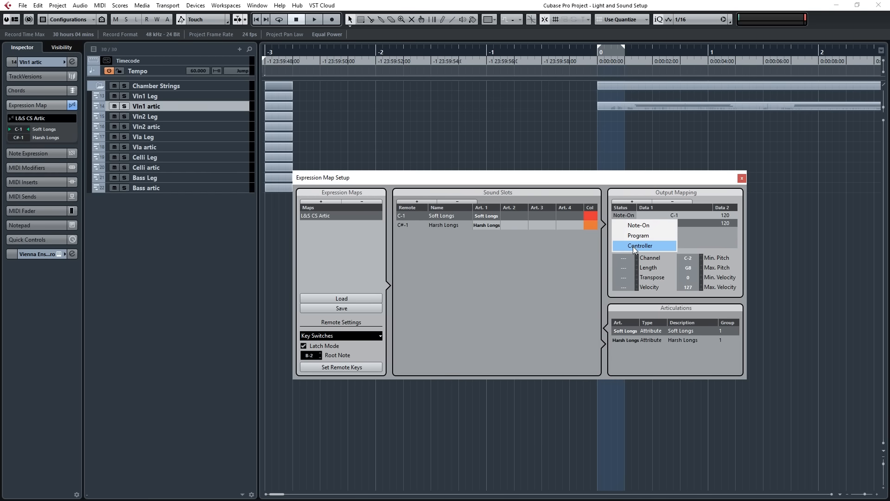
{"action": "left_click", "coordinate": [633, 246]}
{"action": "left_click", "coordinate": [681, 223]}
{"action": "type", "text": "23"}
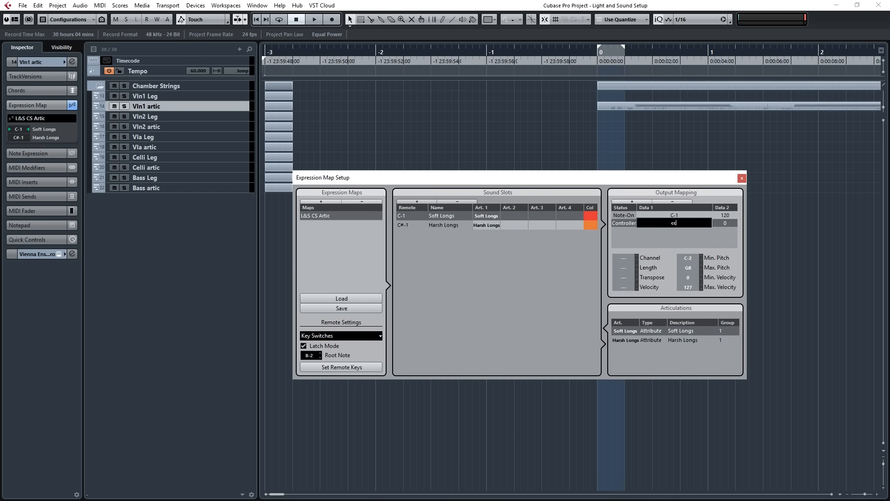
{"action": "key", "text": "Return"}
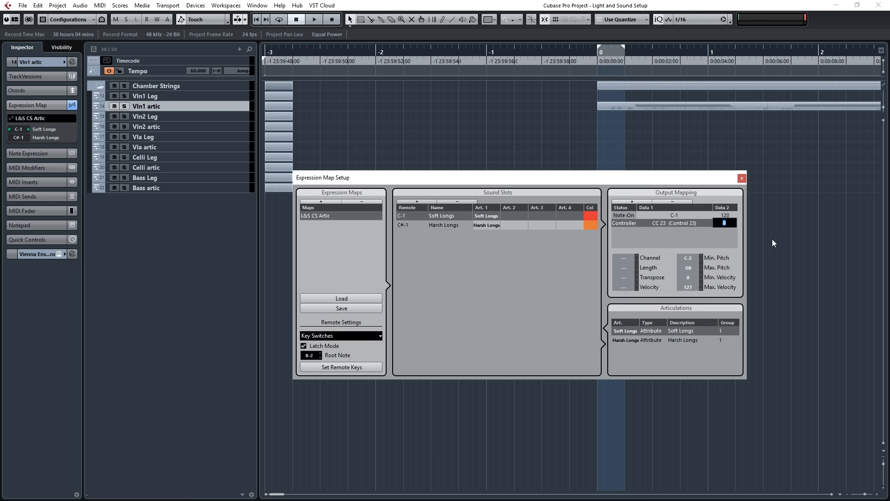
{"action": "type", "text": "127"}
{"action": "key", "text": "Return"}
Add a second output mapping to the Harsh Longs slot as Controller CC 23, and close the Expression Map Setup.
{"action": "left_click", "coordinate": [477, 226]}
{"action": "left_click", "coordinate": [624, 202]}
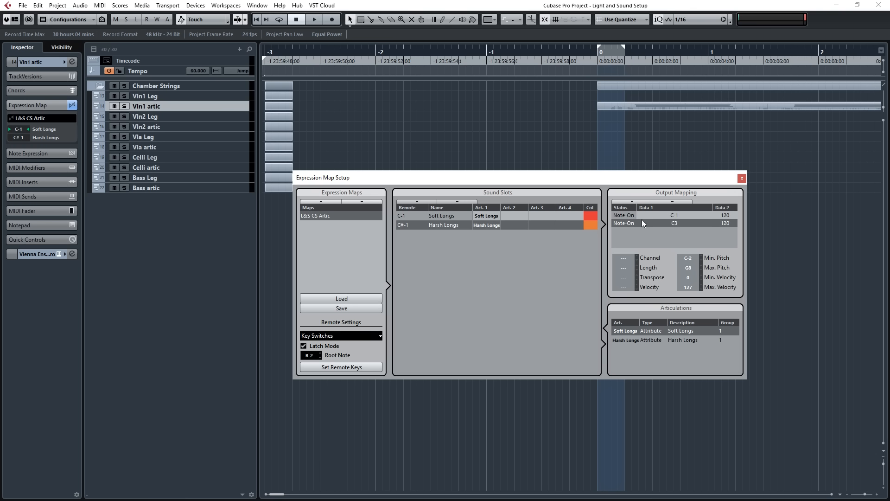
{"action": "left_click", "coordinate": [625, 223]}
{"action": "left_click", "coordinate": [629, 246]}
{"action": "double_click", "coordinate": [673, 224]}
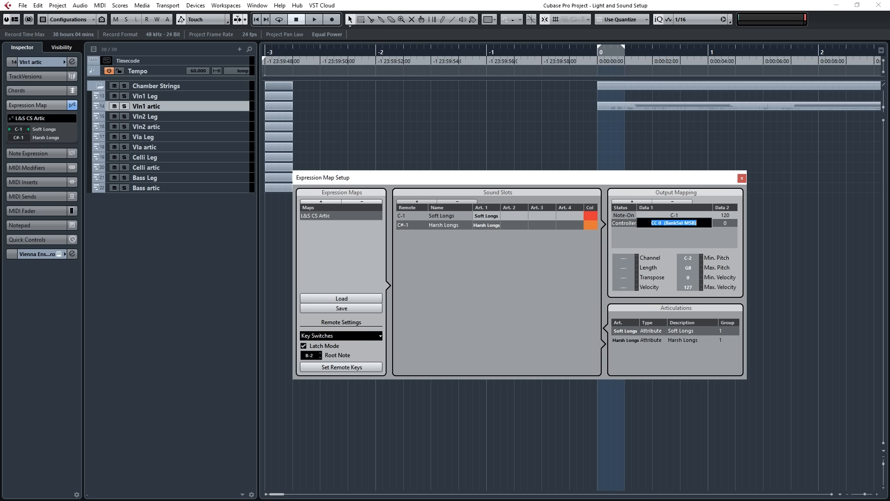
{"action": "type", "text": "23"}
{"action": "key", "text": "Return"}
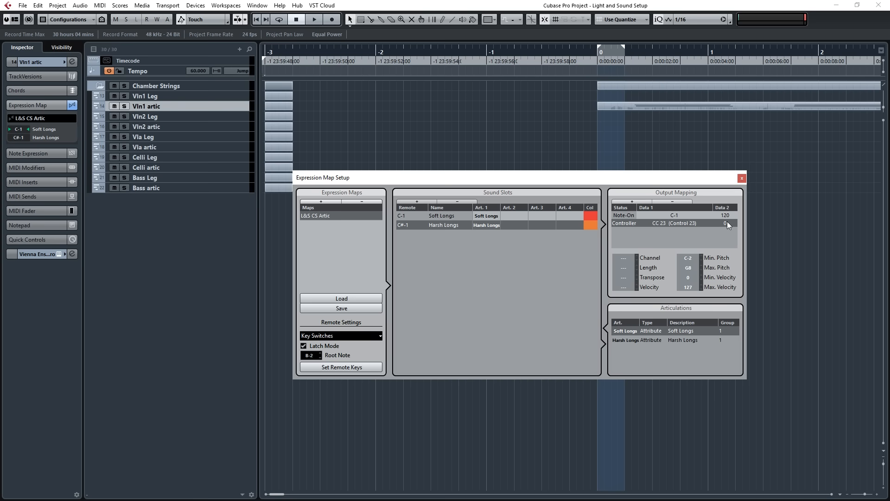
{"action": "left_click", "coordinate": [742, 178]}
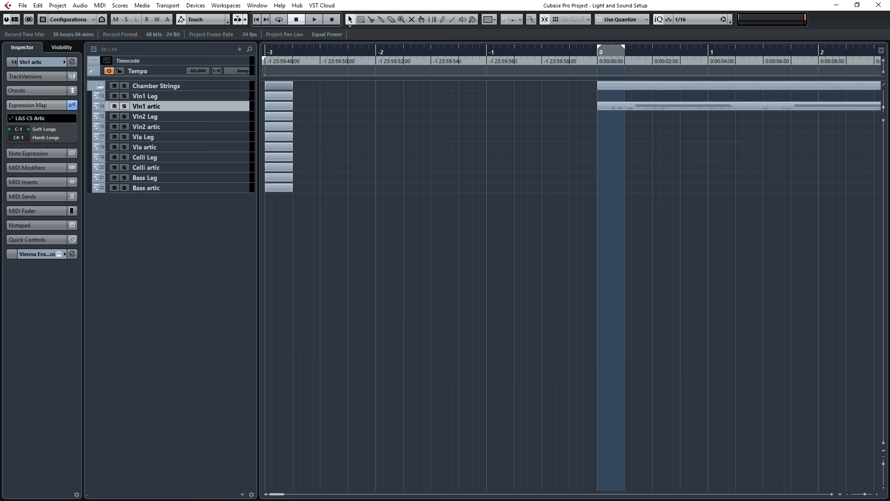
Switch to Vienna Ensemble Pro, inspect the MIDI controller assignment among Vln1's controls, and return to Cubase.
{"action": "key", "text": "alt+Tab"}
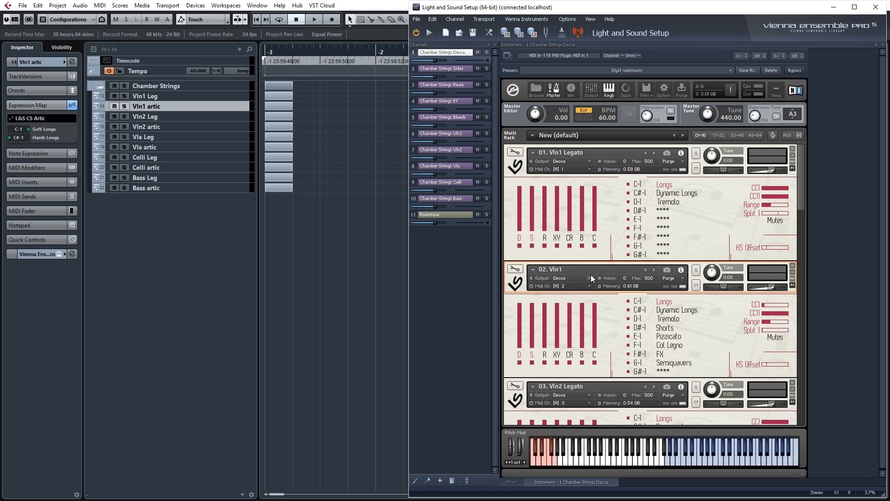
{"action": "right_click", "coordinate": [725, 325]}
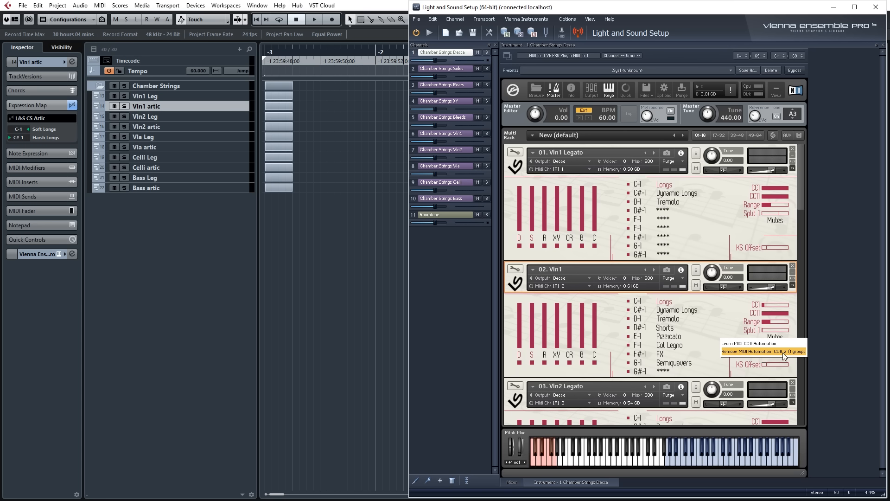
{"action": "left_click", "coordinate": [713, 319]}
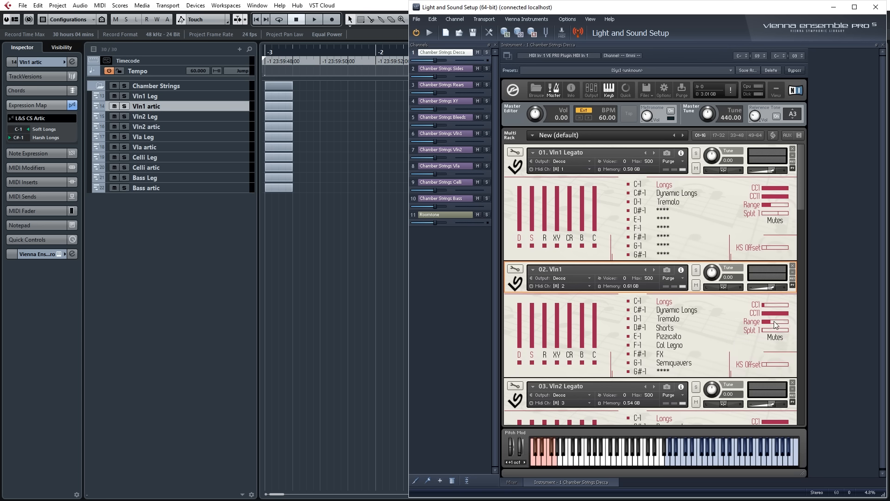
{"action": "left_click_drag", "start_coordinate": [794, 323], "coordinate": [784, 323]}
{"action": "left_click", "coordinate": [304, 238]}
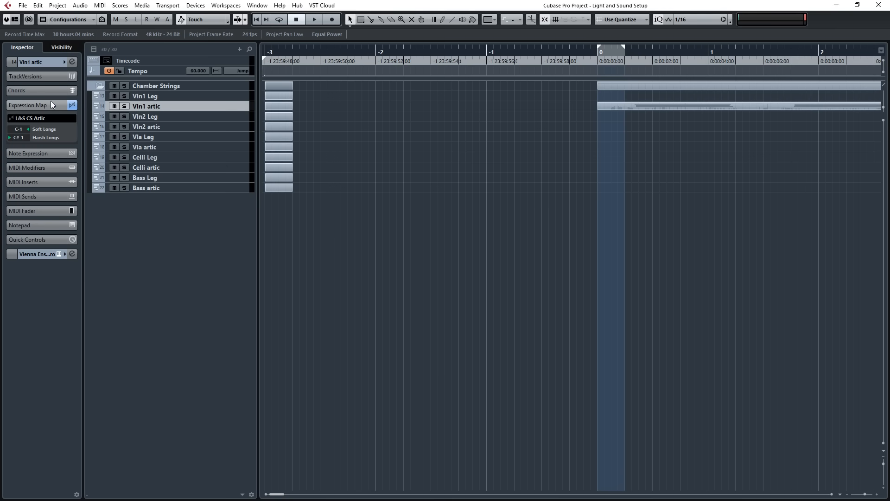
Remove the Harsh Longs sound slot from the L&S CS Artic expression map and close the setup.
{"action": "left_click", "coordinate": [28, 119]}
{"action": "left_click", "coordinate": [48, 153]}
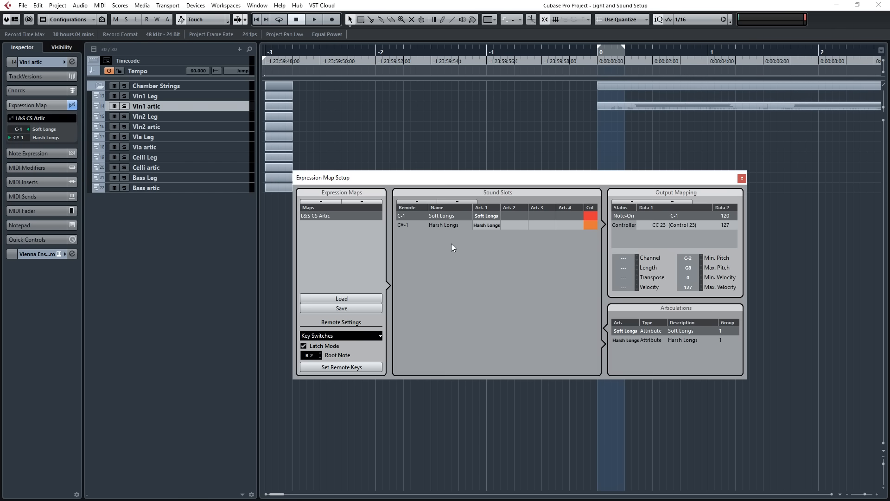
{"action": "left_click", "coordinate": [432, 224]}
{"action": "left_click", "coordinate": [453, 202]}
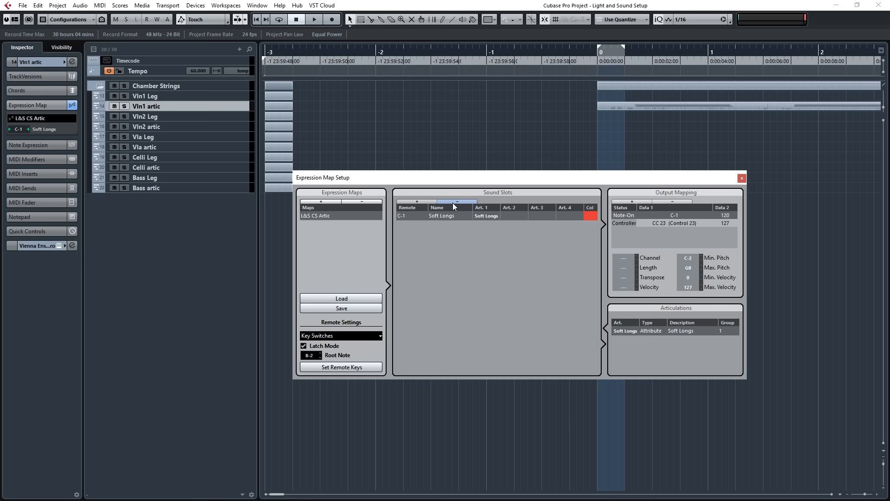
{"action": "left_click", "coordinate": [742, 178]}
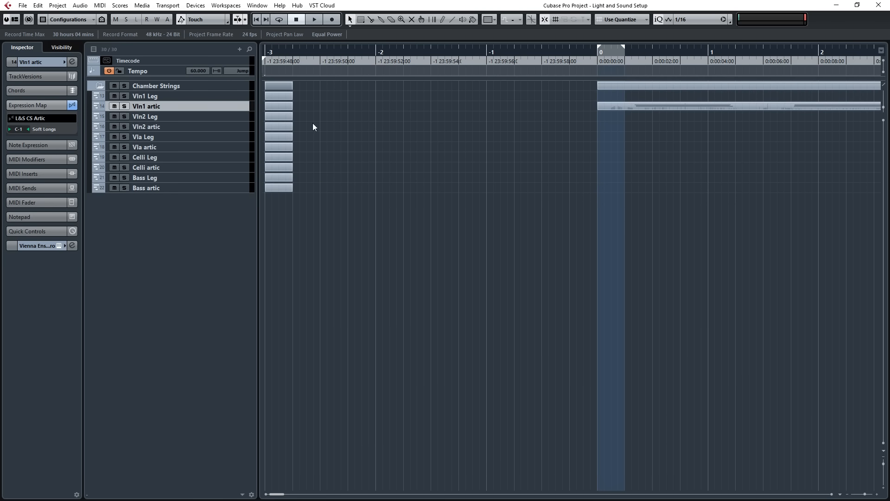
Set the Vln1 artic track to No Expression Map.
{"action": "left_click", "coordinate": [31, 122]}
{"action": "left_click", "coordinate": [35, 125]}
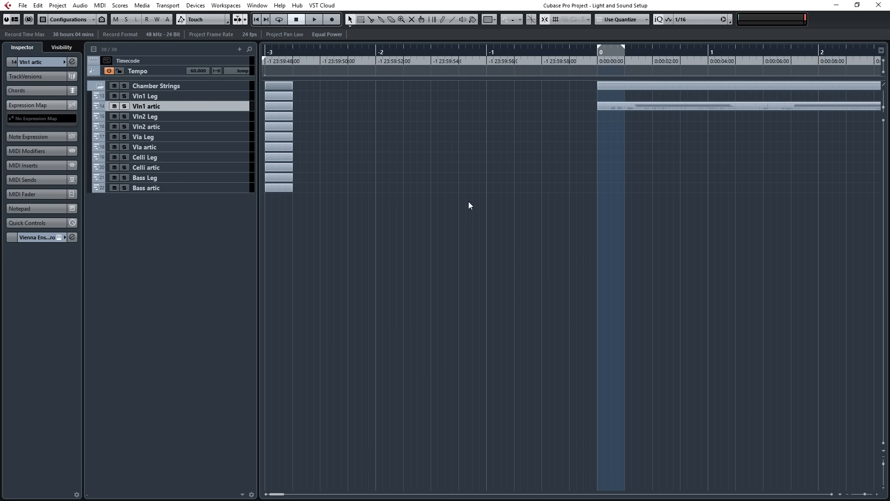
{"action": "scroll", "coordinate": [489, 199], "scroll_direction": "down", "scroll_amount": 4}
{"action": "scroll", "coordinate": [316, 204], "scroll_direction": "up", "scroll_amount": 3}
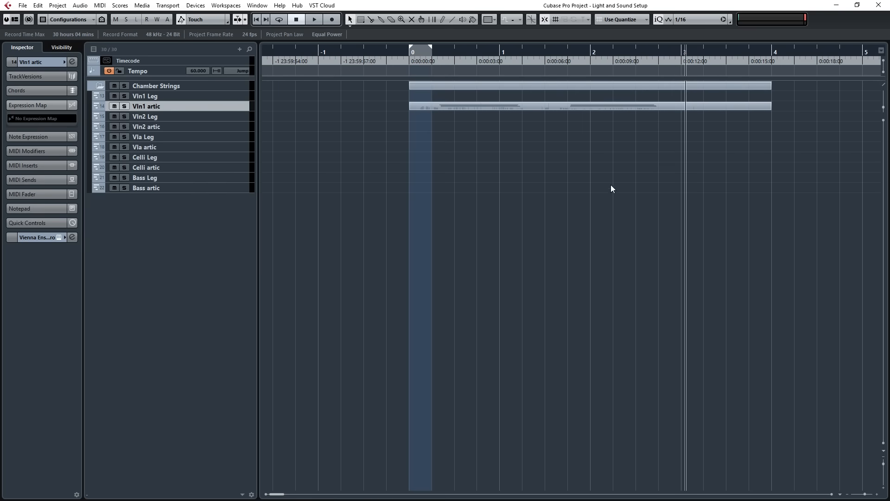
Open the MixConsole to review the Chamber Strings output channels, and close it.
{"action": "key", "text": "F3"}
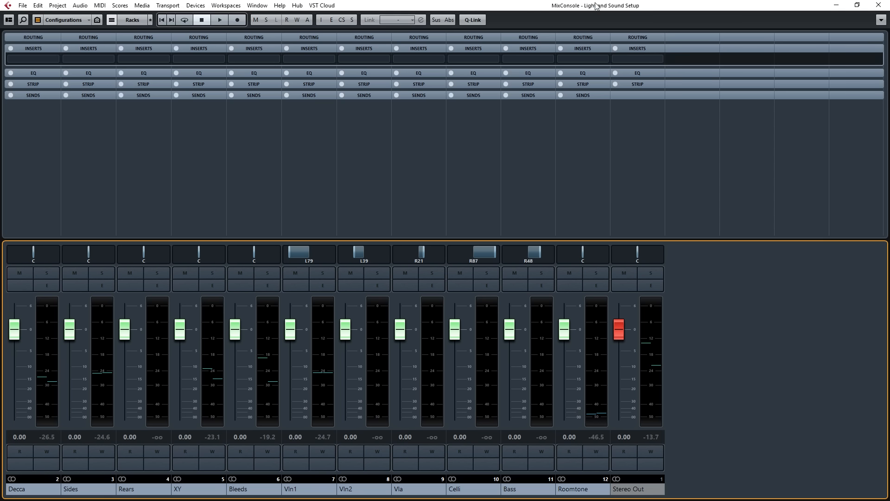
{"action": "left_click_drag", "start_coordinate": [597, 6], "coordinate": [581, 52]}
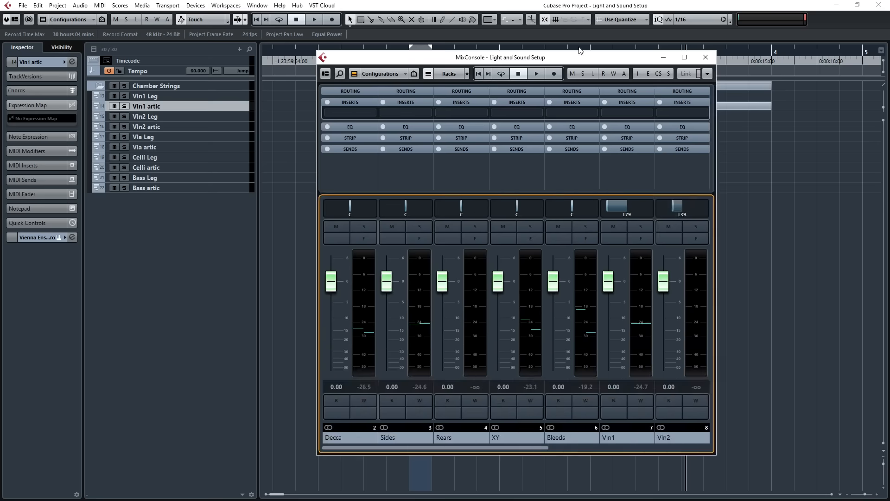
{"action": "double_click", "coordinate": [505, 58]}
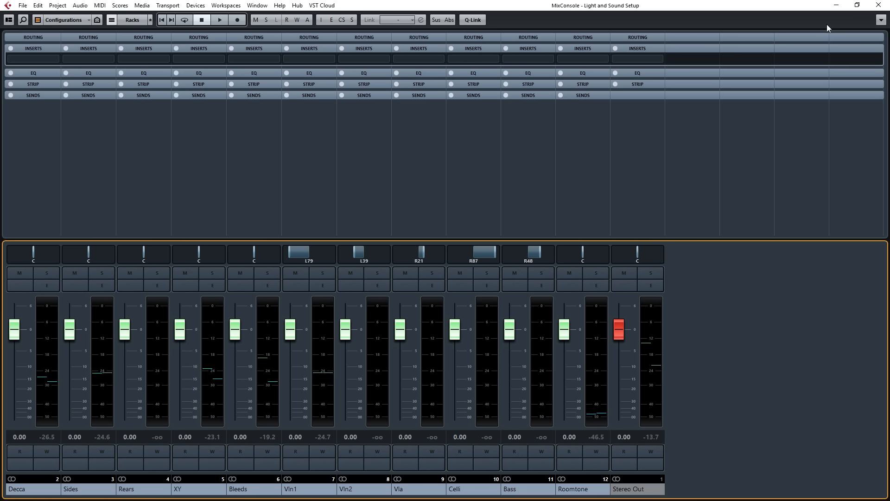
{"action": "left_click", "coordinate": [879, 5]}
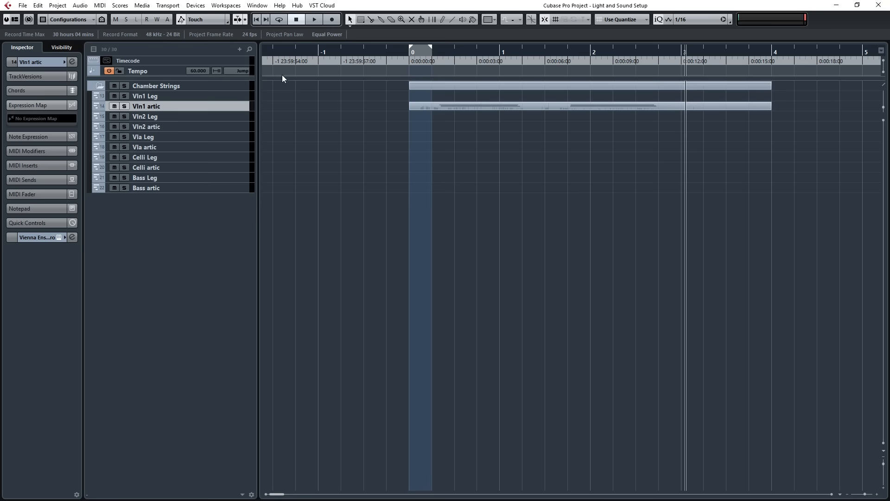
Add two stereo FX channel tracks routed to Stereo Out inside a folder, and move that folder below VST Instruments in the enlarged upper track list.
{"action": "left_click_drag", "start_coordinate": [284, 74], "coordinate": [278, 201]}
{"action": "right_click", "coordinate": [168, 144]}
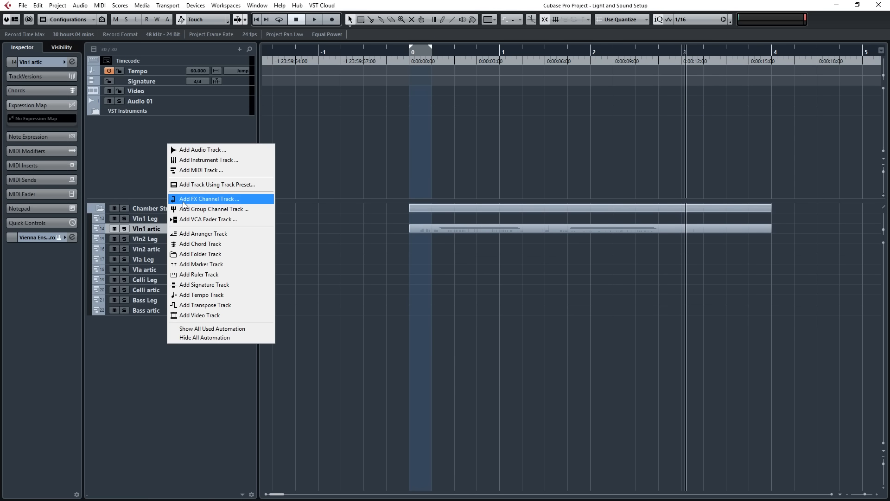
{"action": "left_click", "coordinate": [183, 201]}
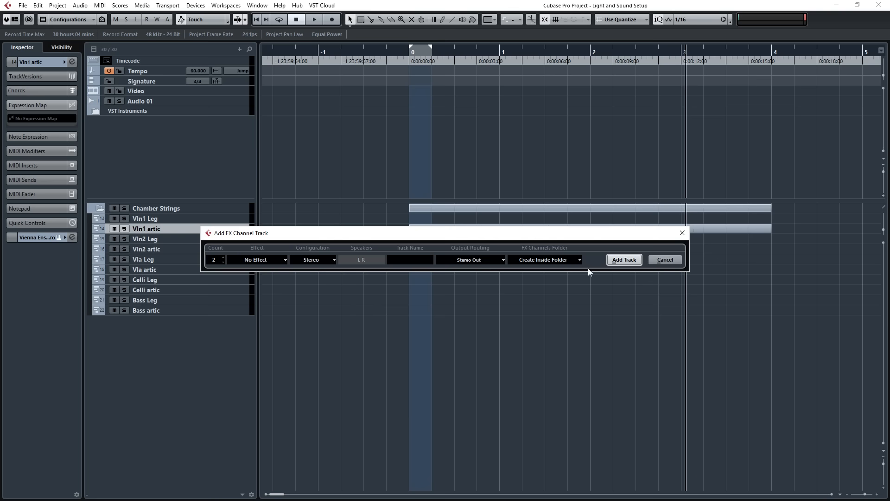
{"action": "left_click", "coordinate": [626, 262]}
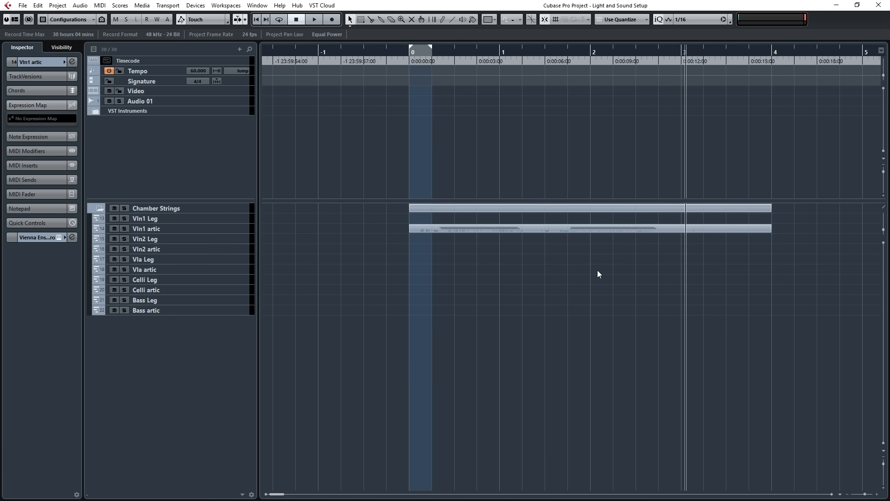
{"action": "left_click_drag", "start_coordinate": [154, 319], "coordinate": [159, 121]}
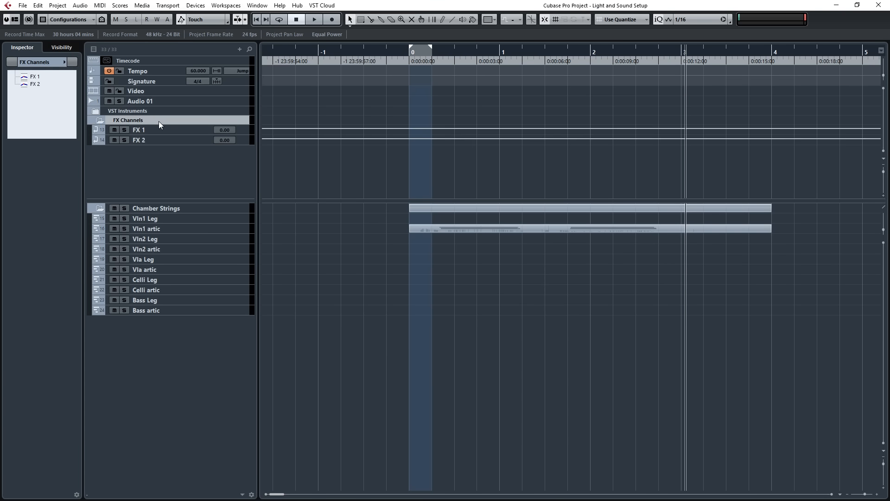
Rename the two FX channel tracks Verb 1 and Verb 2.
{"action": "double_click", "coordinate": [159, 129]}
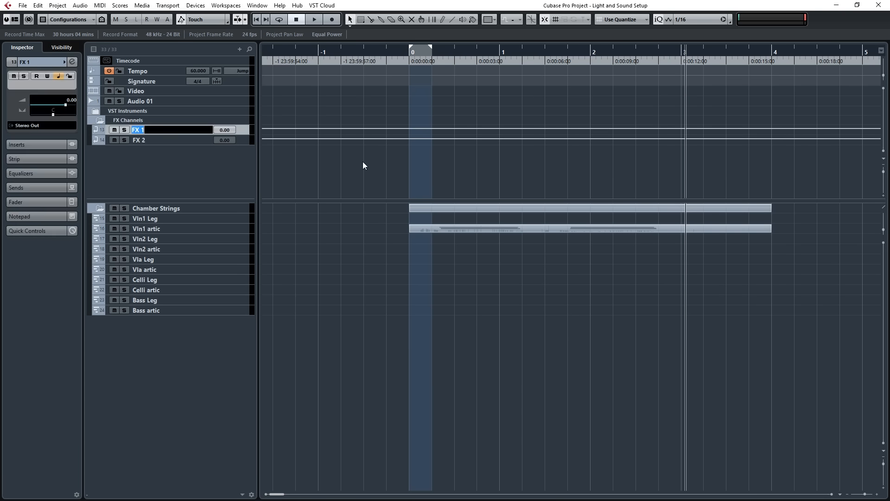
{"action": "type", "text": "Verb 1"}
{"action": "key", "text": "Return"}
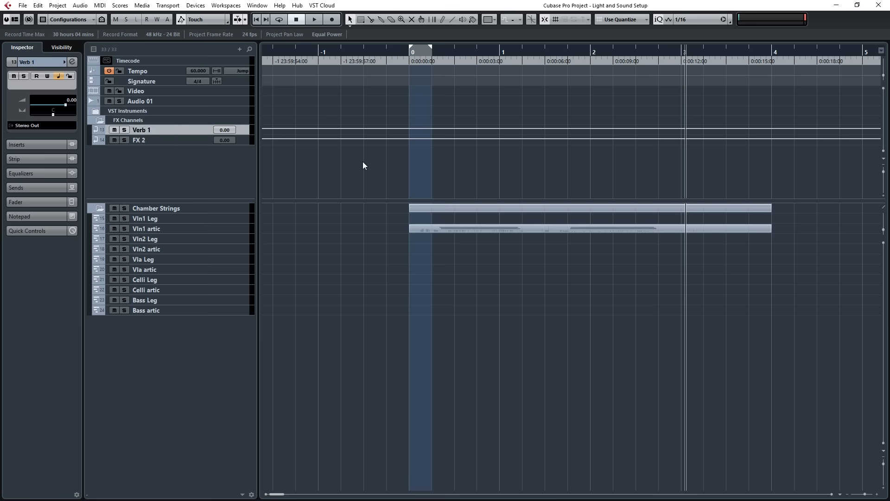
{"action": "left_click", "coordinate": [156, 139]}
{"action": "double_click", "coordinate": [160, 140]}
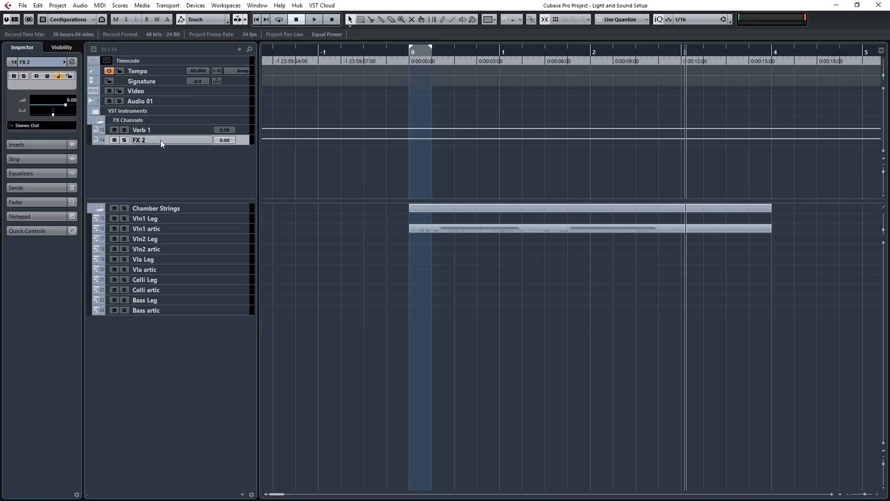
{"action": "type", "text": "Verb 2"}
{"action": "key", "text": "Return"}
Insert the QL Spaces x64 reverb in the first insert slot of the Verb 1 channel in the MixConsole.
{"action": "key", "text": "F3"}
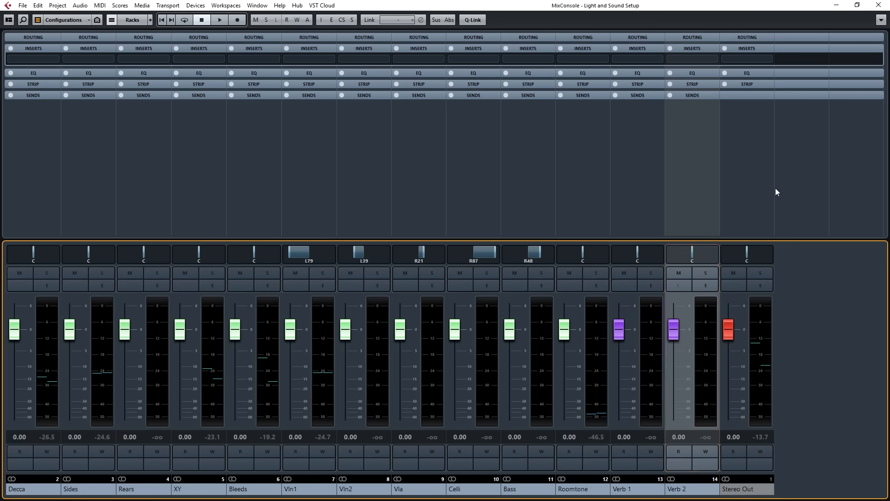
{"action": "left_click", "coordinate": [636, 59]}
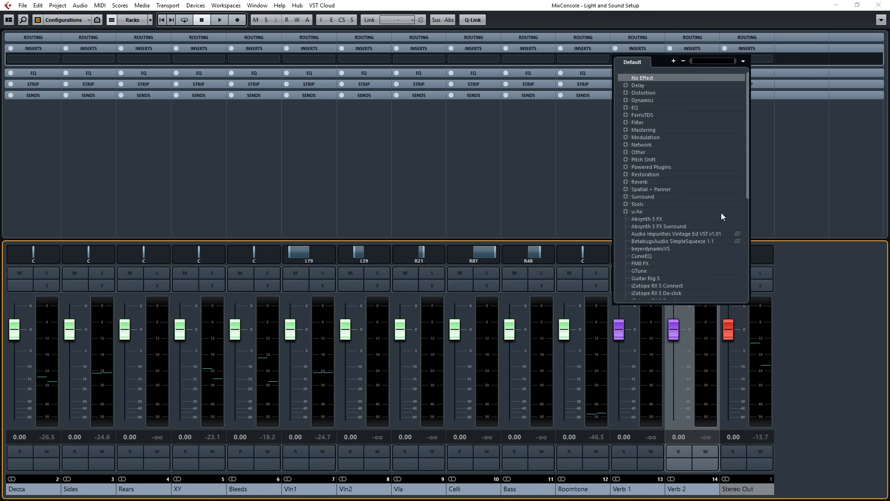
{"action": "scroll", "coordinate": [673, 185], "scroll_direction": "down", "scroll_amount": 5}
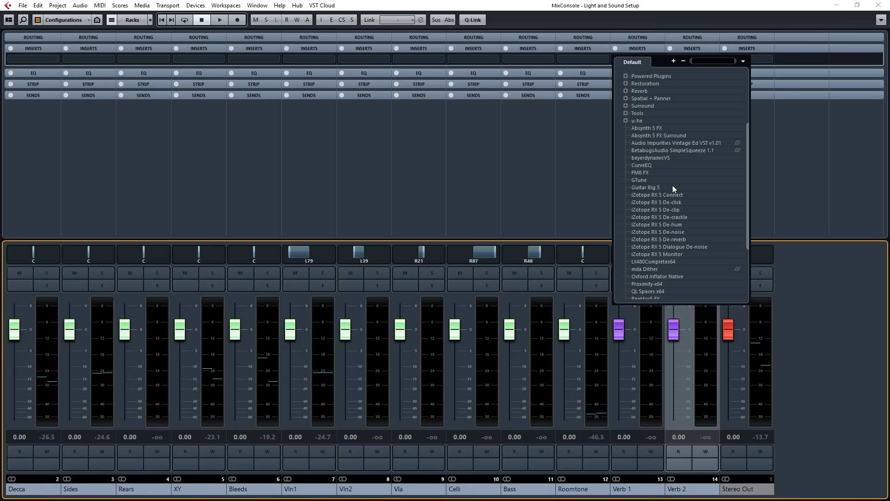
{"action": "scroll", "coordinate": [674, 180], "scroll_direction": "up", "scroll_amount": 5}
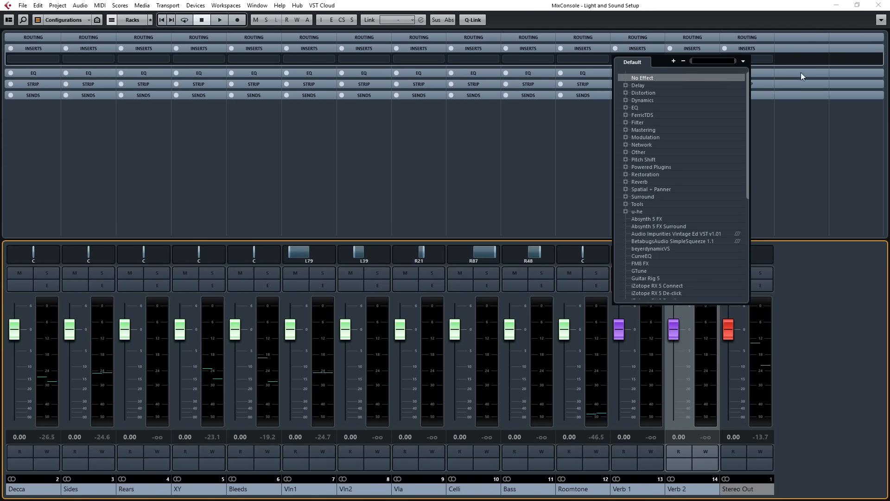
{"action": "type", "text": "spac"}
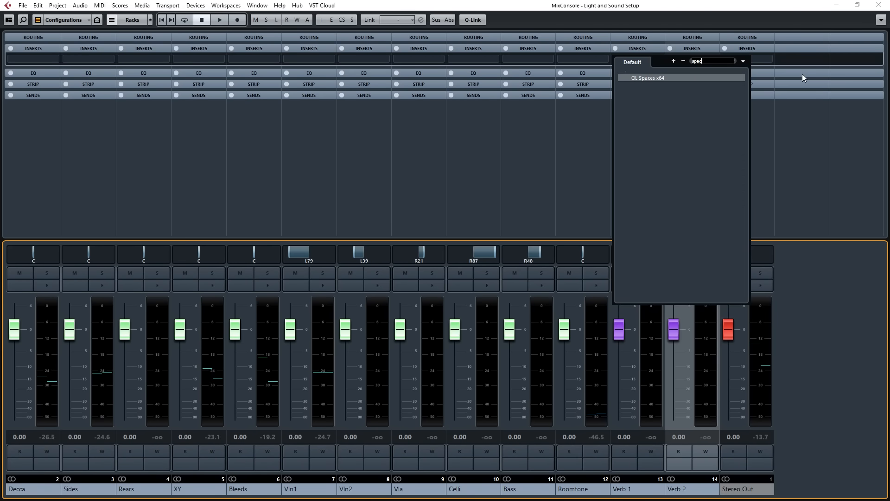
{"action": "left_click", "coordinate": [647, 78]}
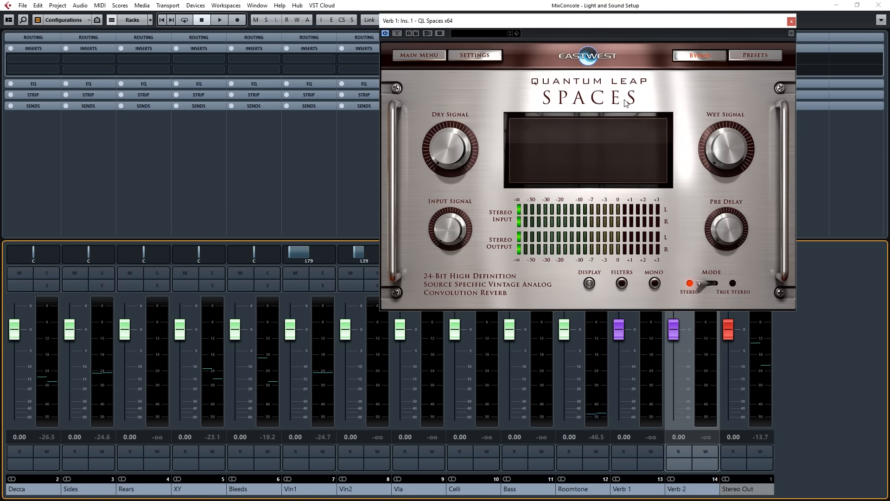
Load the preset NY String Hall TS FR 3.2s from the S-S folder of NY String Hall under Concert Halls.
{"action": "left_click", "coordinate": [749, 54]}
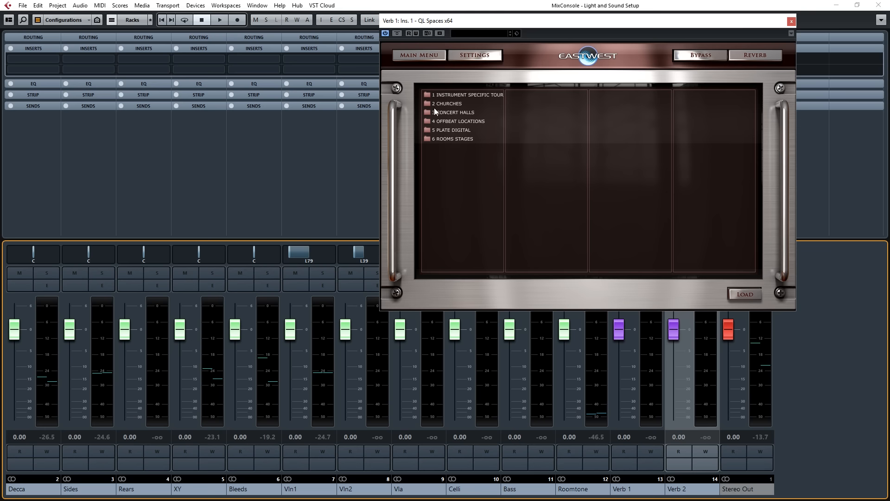
{"action": "left_click", "coordinate": [451, 111]}
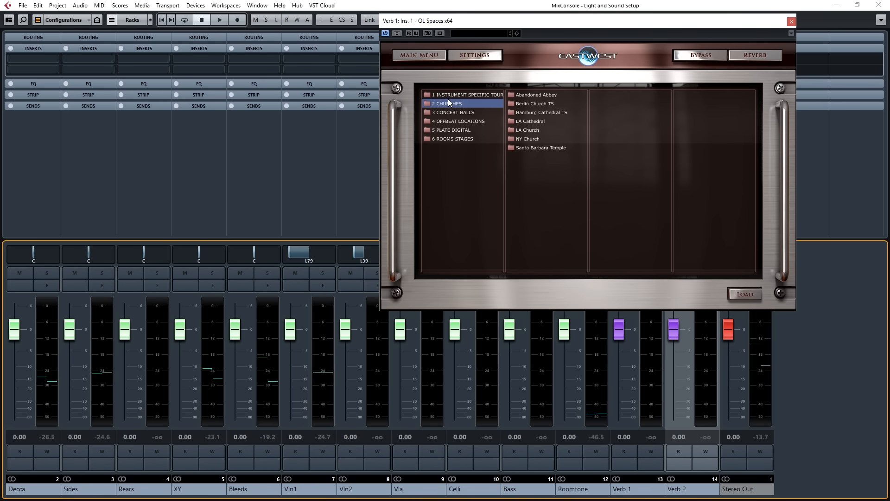
{"action": "left_click", "coordinate": [531, 138]}
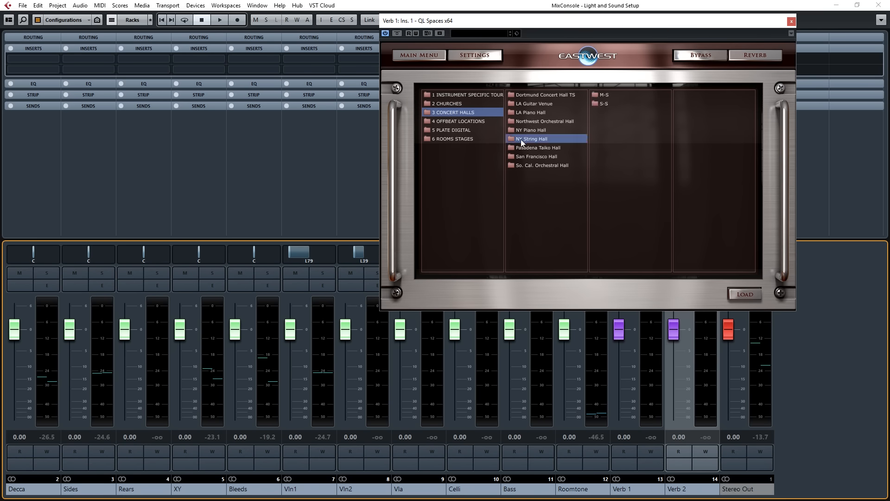
{"action": "left_click", "coordinate": [605, 104]}
{"action": "left_click", "coordinate": [610, 95]}
{"action": "left_click", "coordinate": [631, 104]}
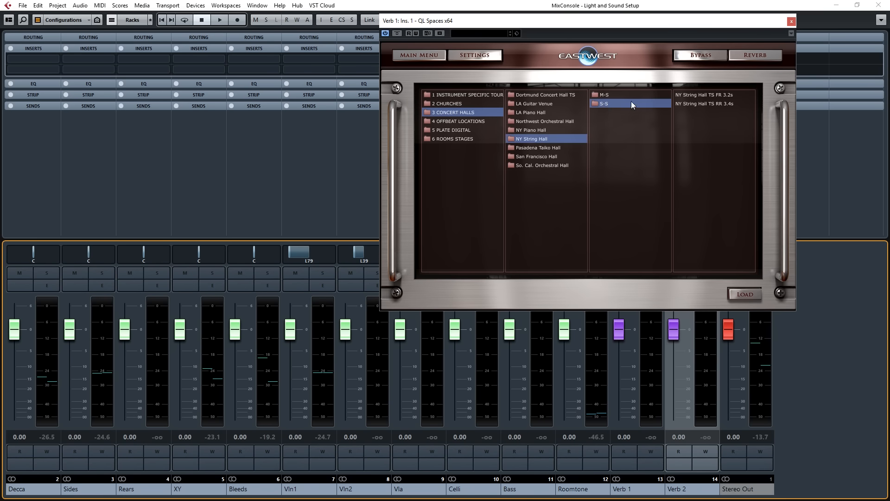
{"action": "double_click", "coordinate": [722, 95]}
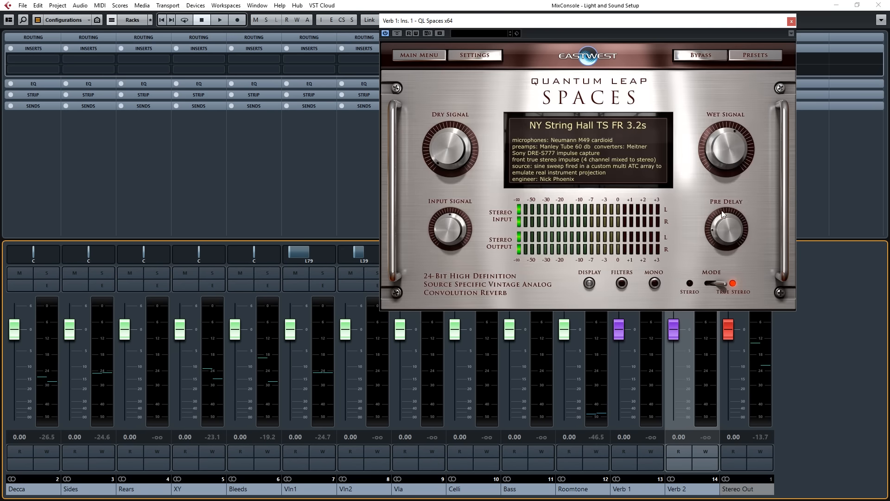
Set the QL Spaces pre delay to 3 ms, check the wet signal level, and close the plug-in window.
{"action": "left_click_drag", "start_coordinate": [727, 228], "coordinate": [730, 238]}
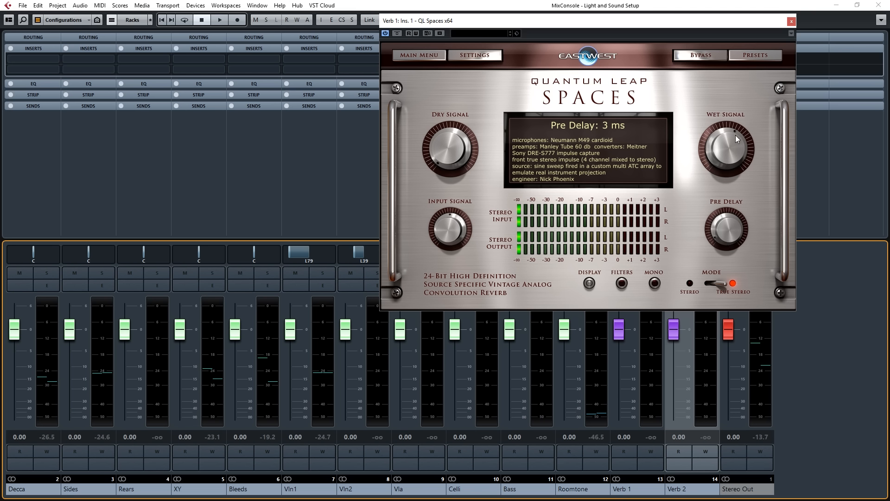
{"action": "mouse_move", "coordinate": [727, 152]}
{"action": "left_mouse_down"}
{"action": "mouse_move", "coordinate": [718, 136]}
{"action": "mouse_move", "coordinate": [733, 115]}
{"action": "mouse_move", "coordinate": [728, 154]}
{"action": "left_mouse_up"}
{"action": "left_click", "coordinate": [791, 21]}
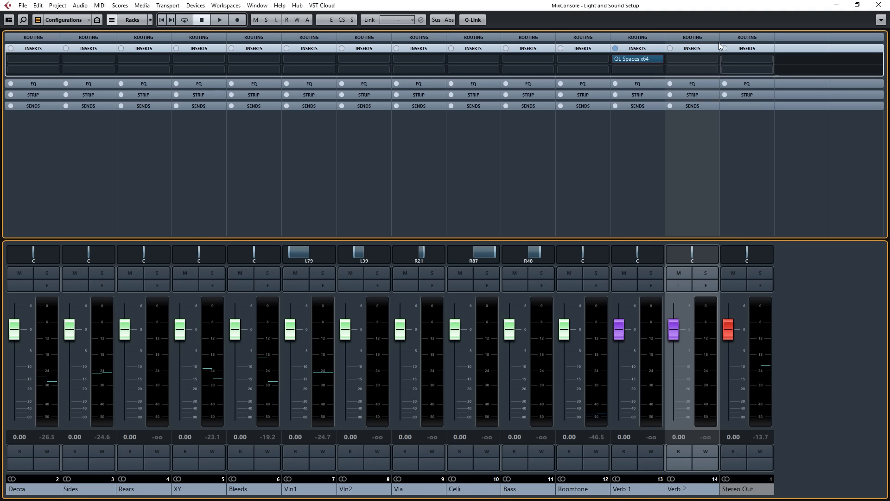
Insert the LX480Completex64 reverb in the Verb 2 channel's first insert slot and set its SHP value to 37.
{"action": "left_click", "coordinate": [689, 59]}
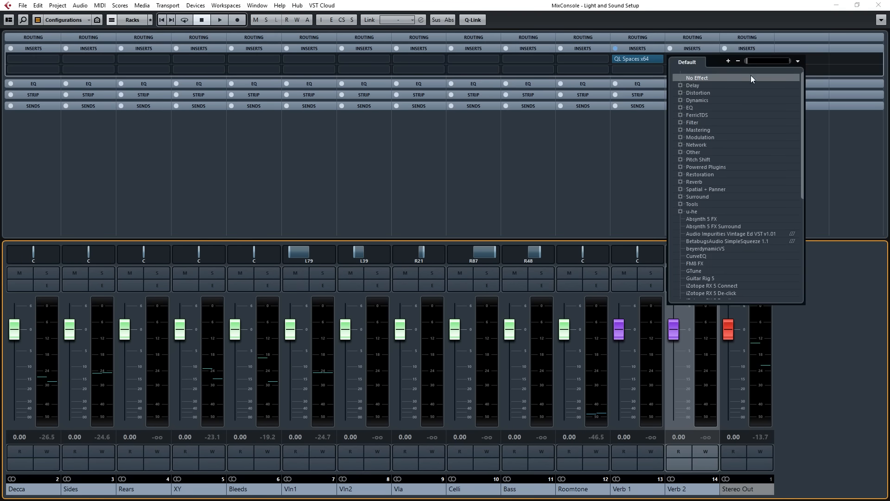
{"action": "type", "text": "480"}
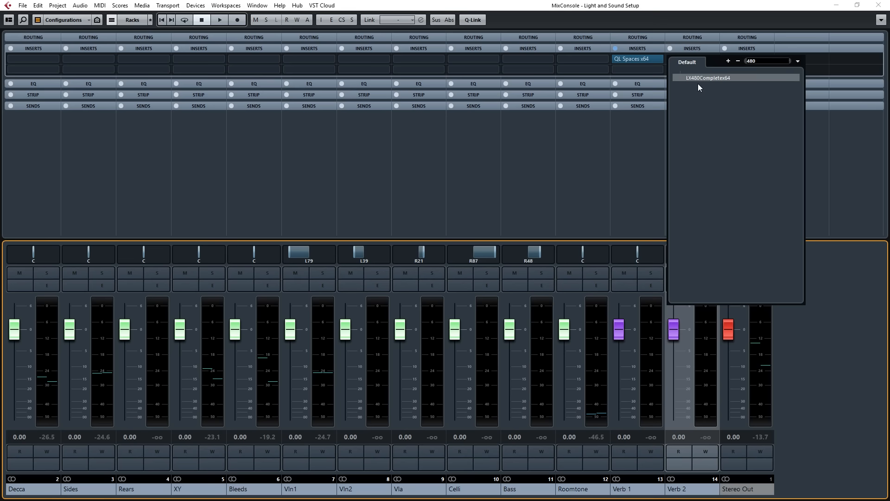
{"action": "left_click", "coordinate": [698, 78]}
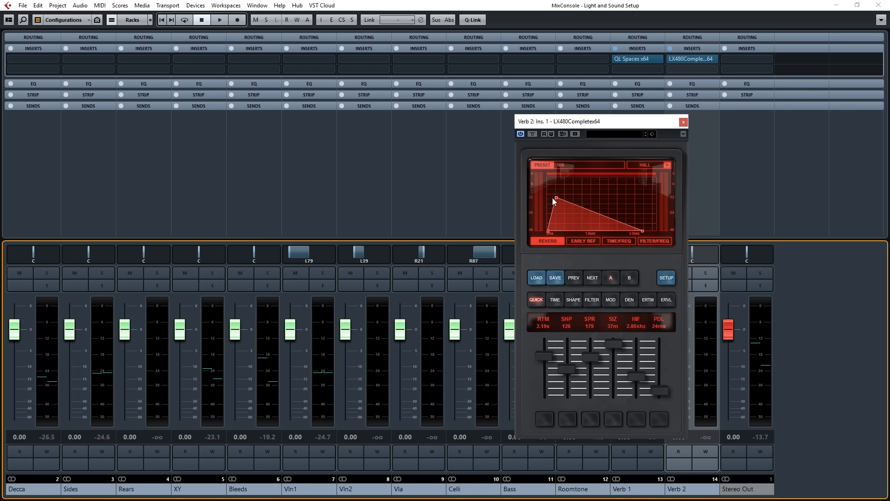
{"action": "left_click_drag", "start_coordinate": [569, 369], "coordinate": [568, 382]}
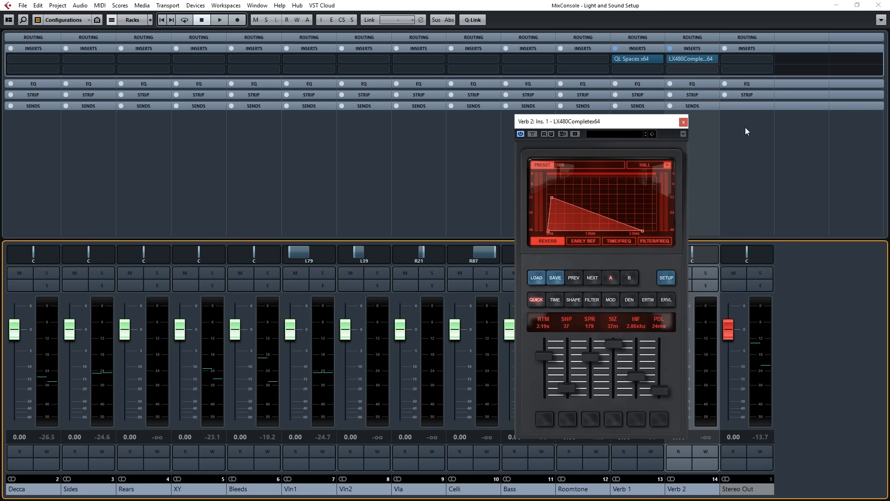
{"action": "left_click", "coordinate": [684, 121]}
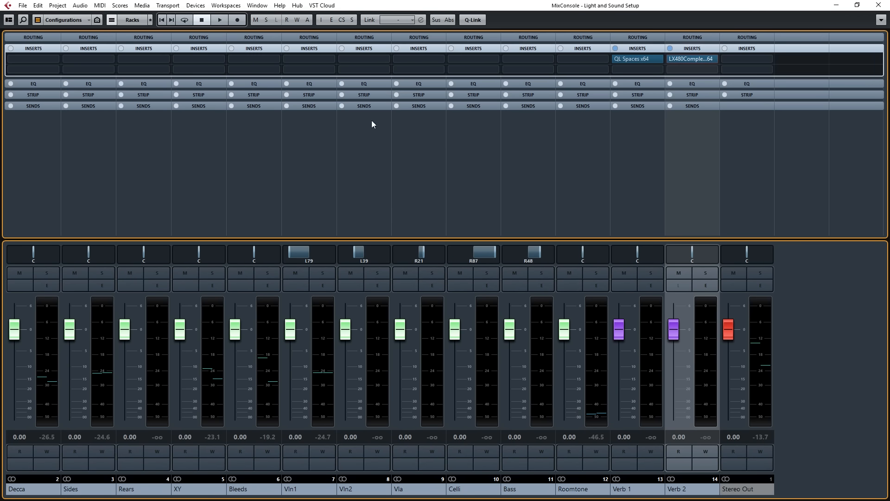
Add active sends to Verb 1 at -4.50 dB on all channels from Decca through Bass at once.
{"action": "left_click", "coordinate": [134, 106]}
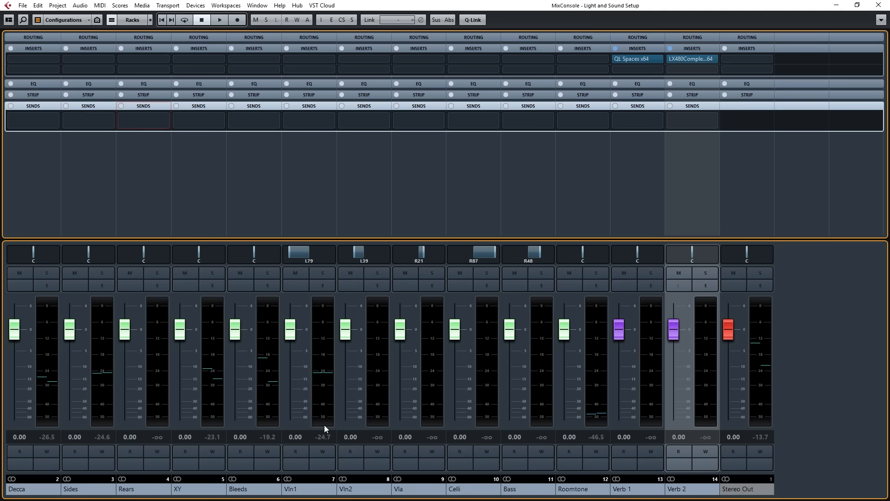
{"action": "left_click", "coordinate": [28, 489]}
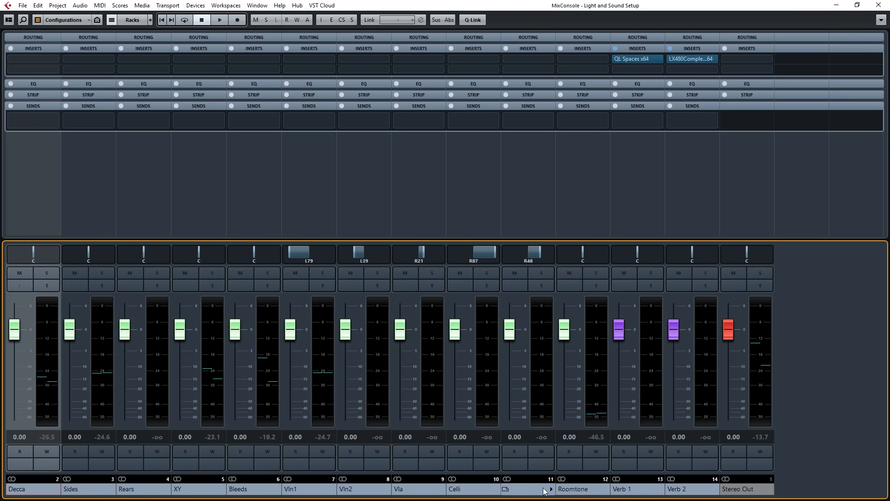
{"action": "left_click", "coordinate": [528, 489], "text": "shift"}
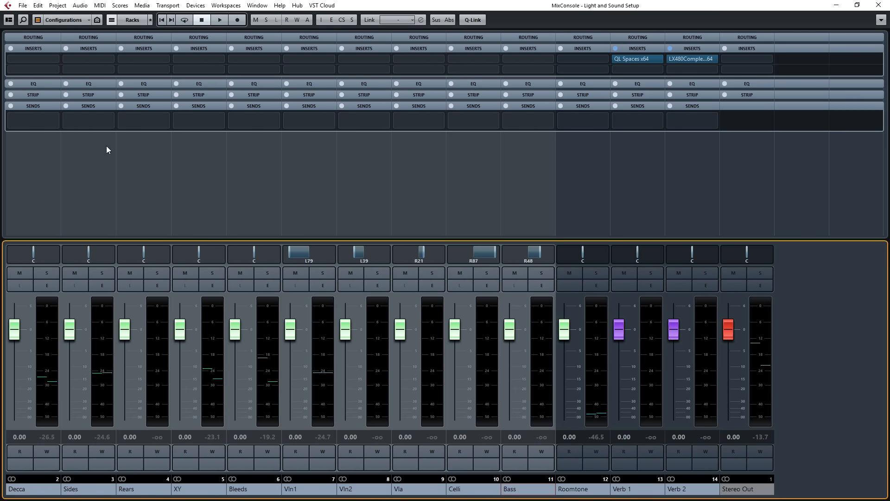
{"action": "left_click", "coordinate": [52, 122]}
{"action": "left_click", "coordinate": [40, 155], "text": "alt+shift"}
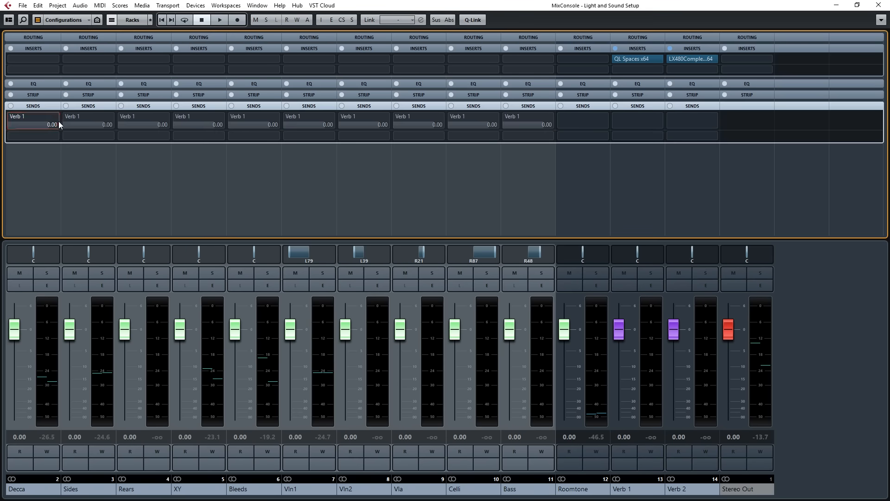
{"action": "left_click", "coordinate": [12, 117], "text": "alt+shift"}
{"action": "left_click_drag", "start_coordinate": [48, 123], "coordinate": [27, 124]}
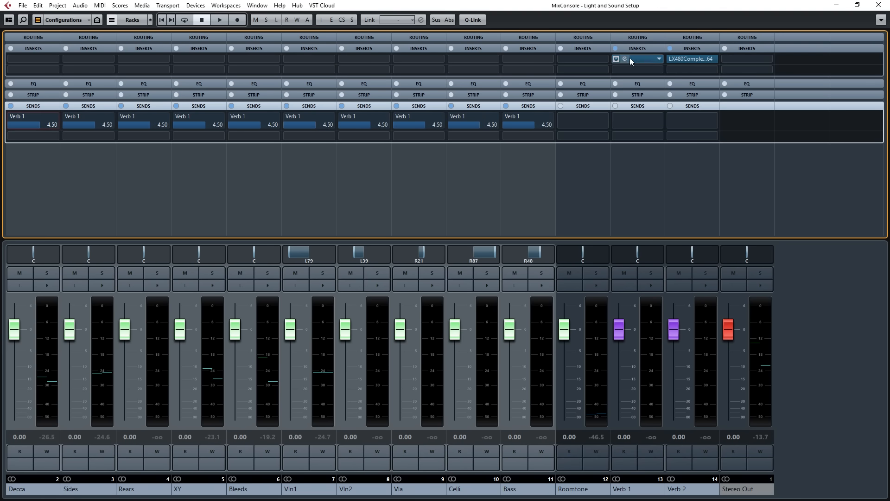
Select the Vln1 artic track and audition its articulations in Vienna Ensemble Pro with the Verb 1 sends active.
{"action": "left_click", "coordinate": [857, 6]}
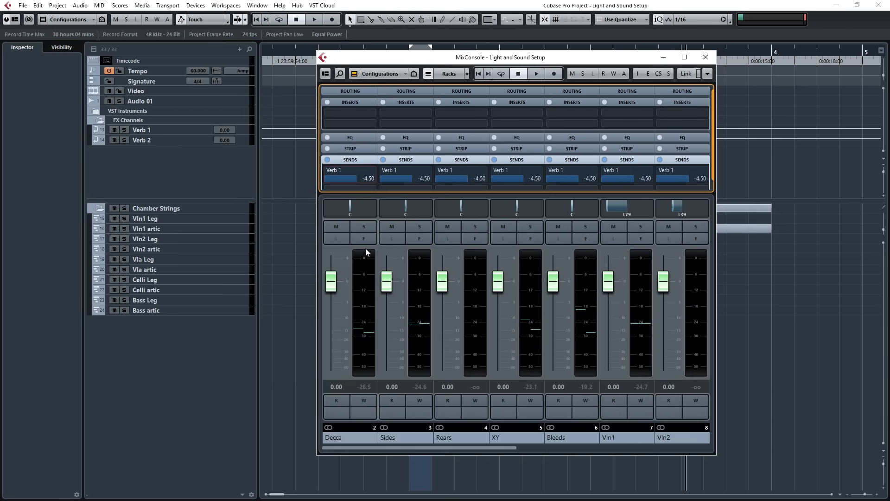
{"action": "left_click", "coordinate": [163, 227]}
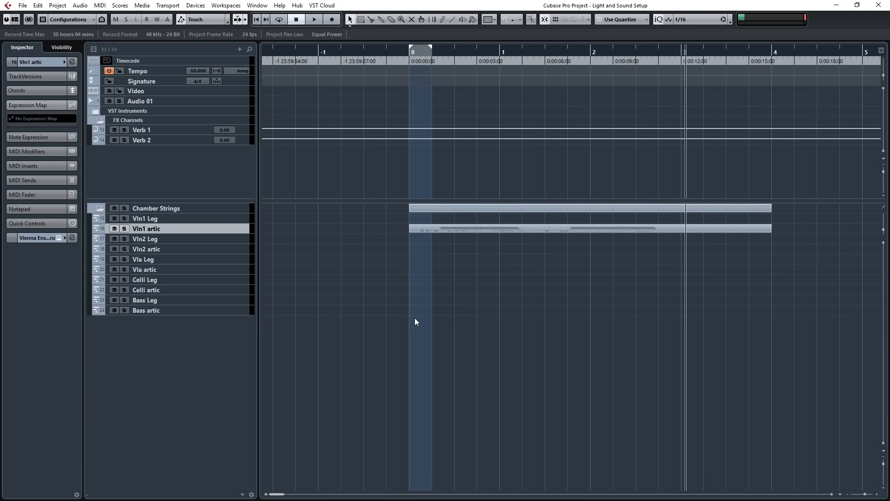
{"action": "key", "text": "alt+Tab"}
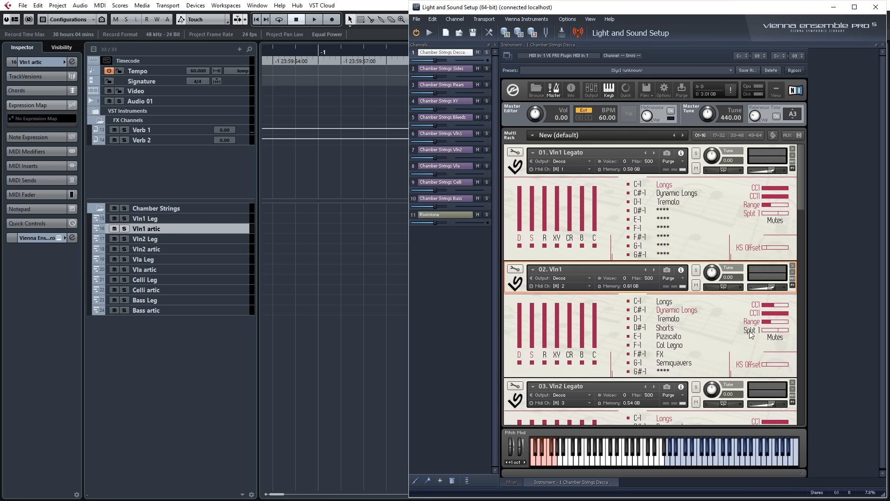
{"action": "left_click", "coordinate": [671, 320]}
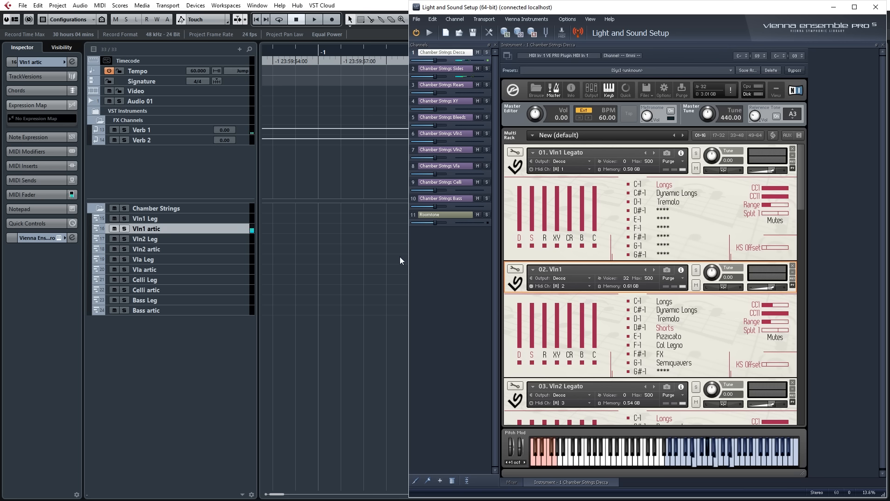
{"action": "left_click", "coordinate": [397, 332]}
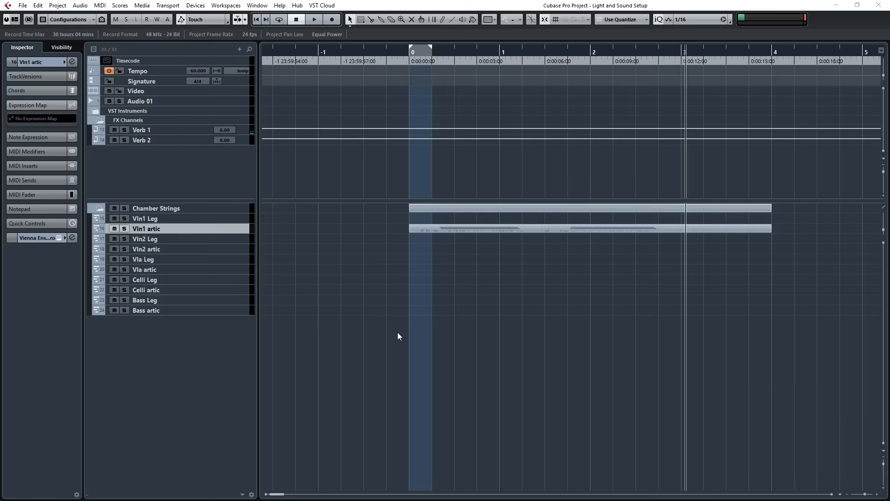
Reopen the MixConsole at full size and check the QL Spaces settings on the Verb 1 channel.
{"action": "key", "text": "F3"}
{"action": "left_click", "coordinate": [684, 57]}
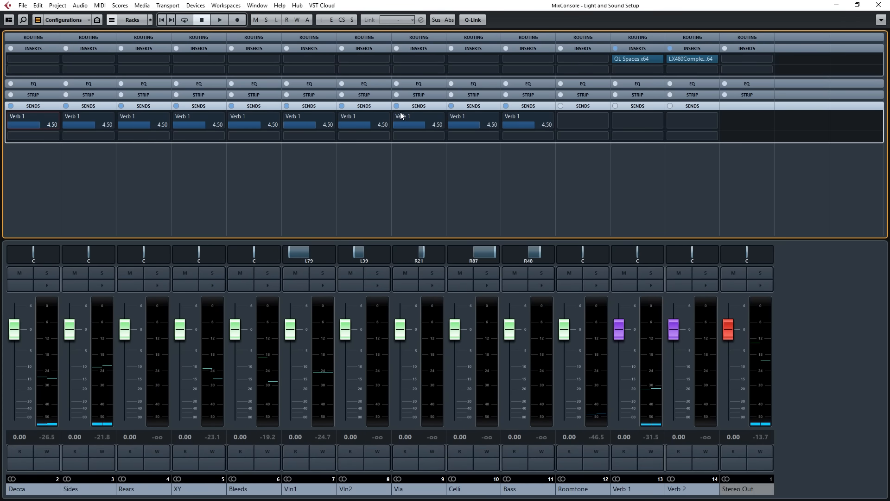
{"action": "left_click", "coordinate": [628, 58]}
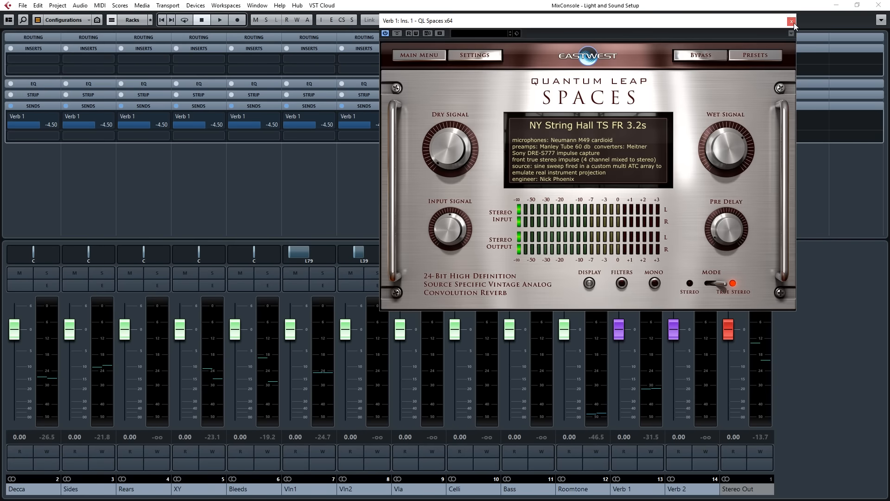
{"action": "left_click", "coordinate": [791, 21]}
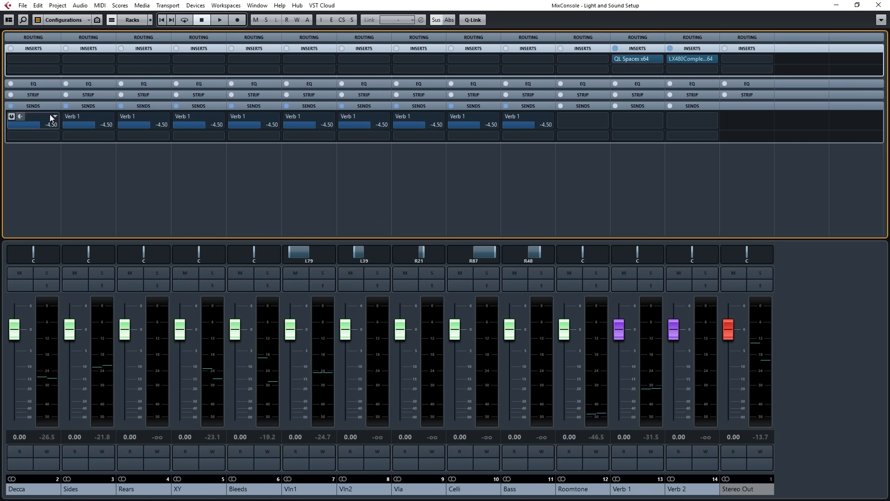
Switch off the Verb 1 sends on all channels from Decca through Bass.
{"action": "left_click", "coordinate": [12, 118]}
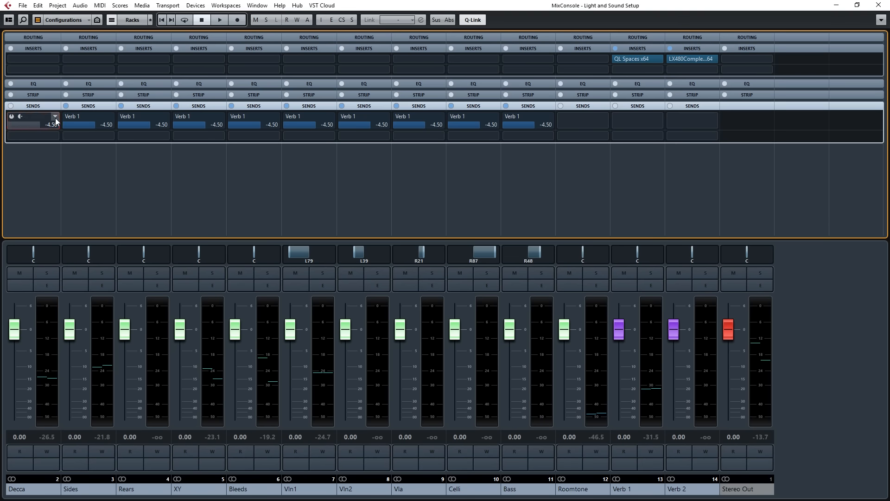
{"action": "left_click", "coordinate": [30, 492]}
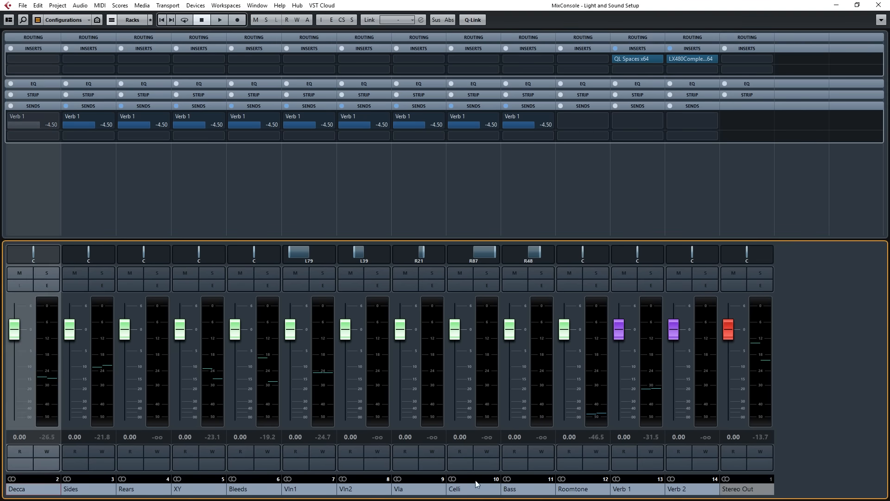
{"action": "left_click", "coordinate": [529, 490], "text": "shift"}
{"action": "key", "text": "alt+shift"}
{"action": "left_click", "coordinate": [66, 117]}
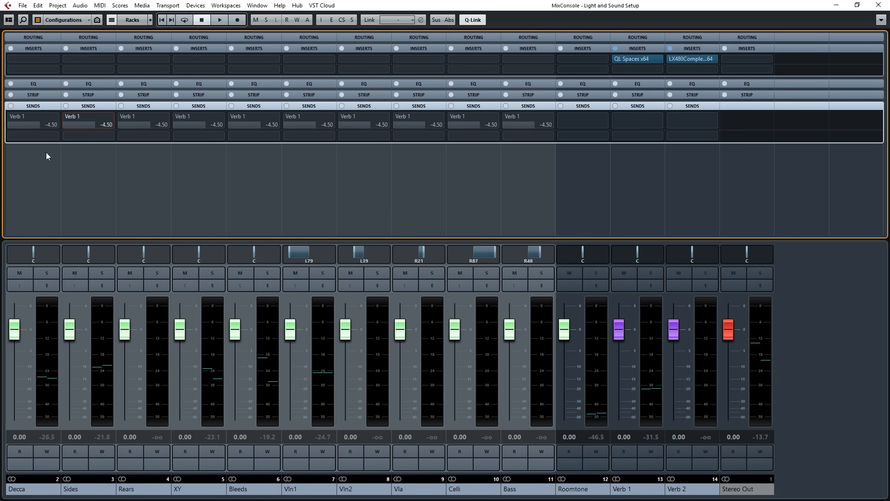
Add active sends to Verb 2 at -10.2 dB on the selected Decca through Bass channels.
{"action": "left_click", "coordinate": [46, 137]}
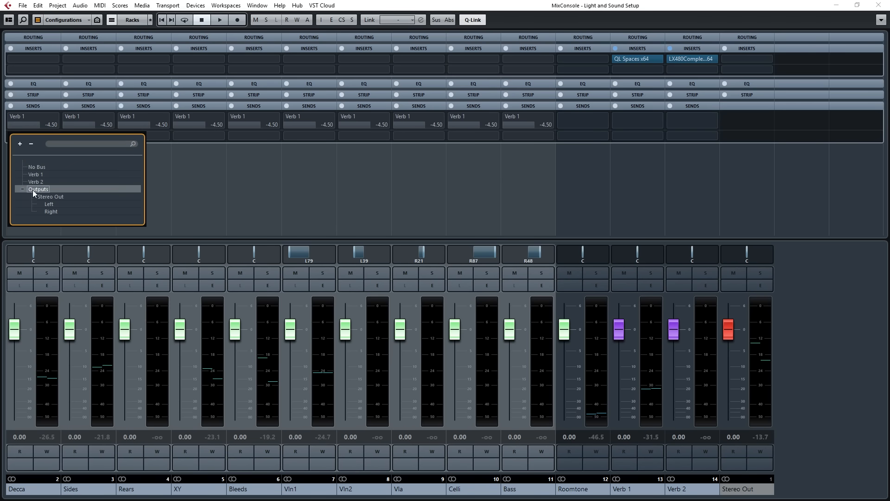
{"action": "left_click", "coordinate": [32, 182]}
{"action": "left_click", "coordinate": [12, 138]}
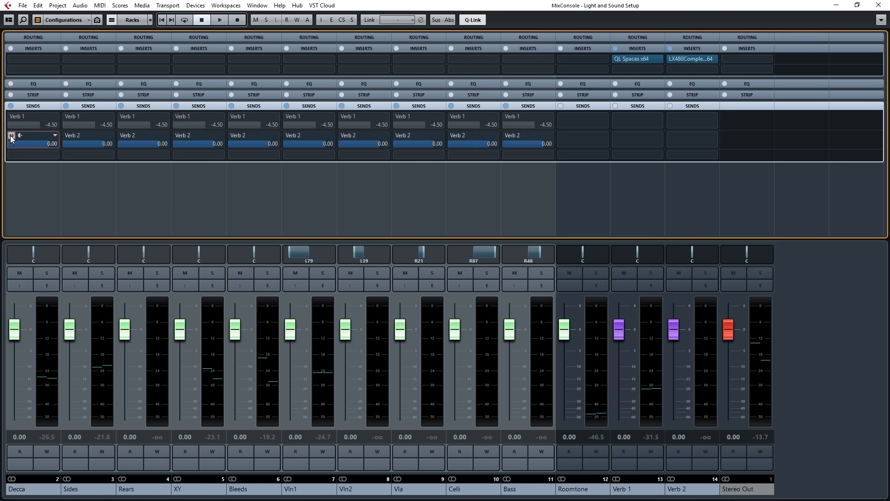
{"action": "left_click_drag", "start_coordinate": [46, 144], "coordinate": [26, 144]}
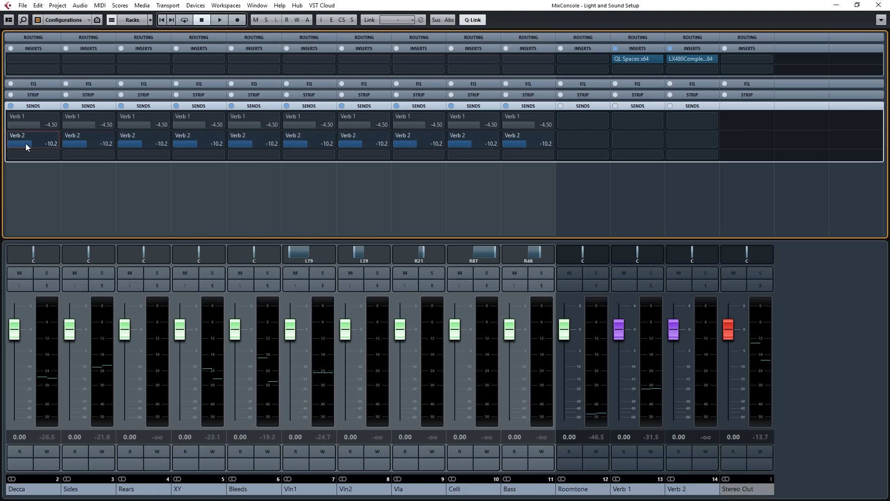
Close the MixConsole and audition the Vln1 artic track through Verb 2, switching to Vienna Ensemble Pro.
{"action": "left_click", "coordinate": [879, 6]}
{"action": "left_click", "coordinate": [151, 228]}
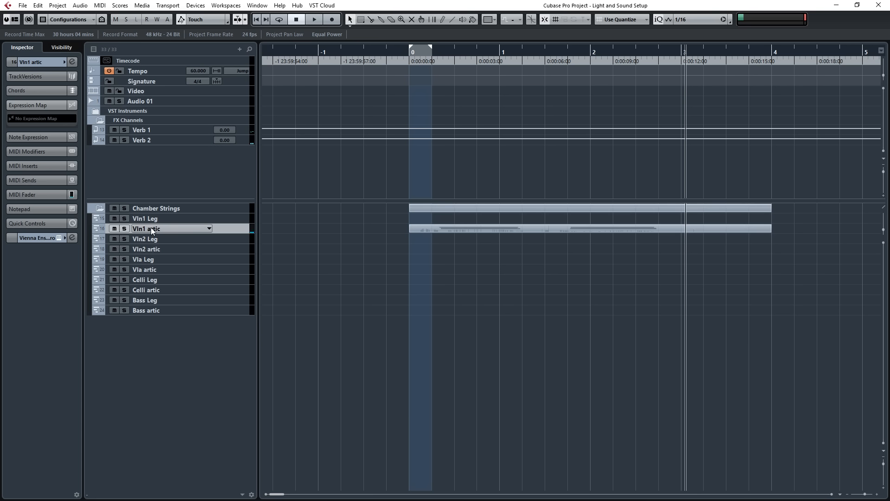
{"action": "key", "text": "alt+Tab"}
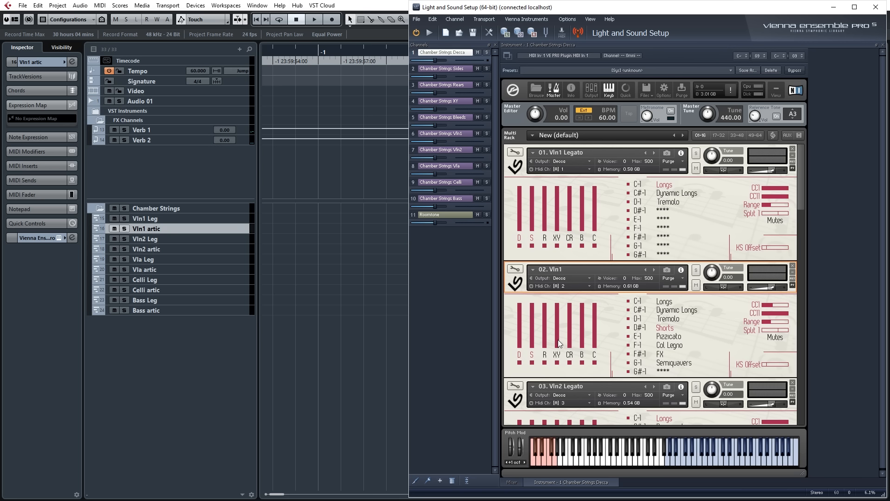
Go through the S, B, R and D microphone positions of the Vln1 instrument.
{"action": "left_click", "coordinate": [533, 356]}
{"action": "left_click", "coordinate": [582, 354]}
{"action": "left_click", "coordinate": [545, 356]}
{"action": "left_click", "coordinate": [519, 355]}
{"action": "left_click", "coordinate": [545, 355]}
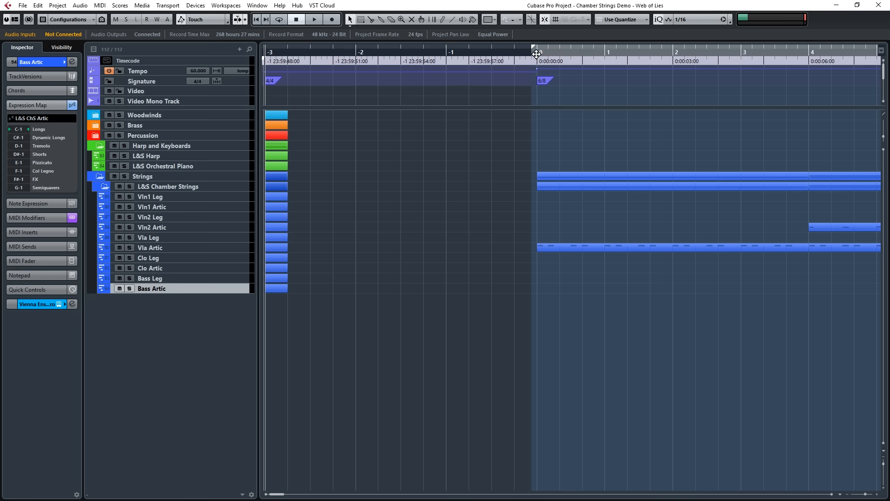
Examine the arrangement of the L&S Chamber Strings parts along the timeline of the Web of Lies demo project.
{"action": "mouse_move", "coordinate": [748, 293]}
{"action": "left_mouse_down"}
{"action": "mouse_move", "coordinate": [886, 292]}
{"action": "mouse_move", "coordinate": [511, 314]}
{"action": "left_mouse_up"}
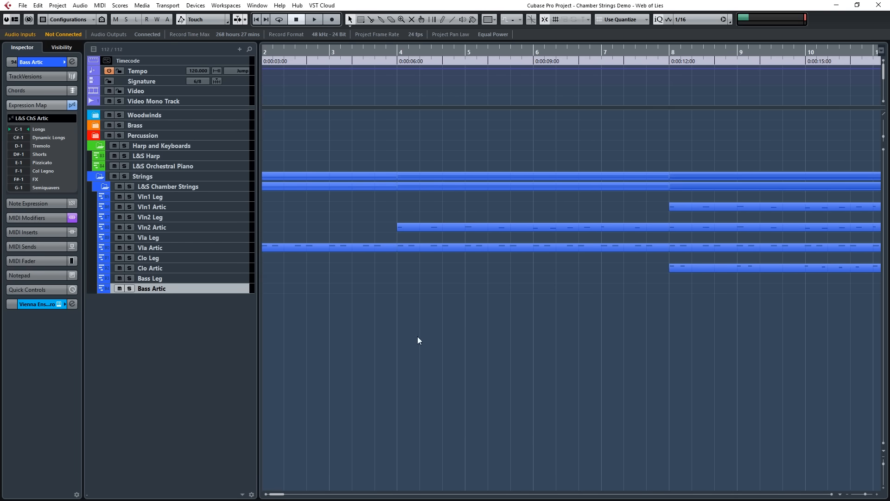
{"action": "scroll", "coordinate": [366, 329], "scroll_direction": "down", "scroll_amount": 3}
{"action": "scroll", "coordinate": [348, 327], "scroll_direction": "down", "scroll_amount": 2}
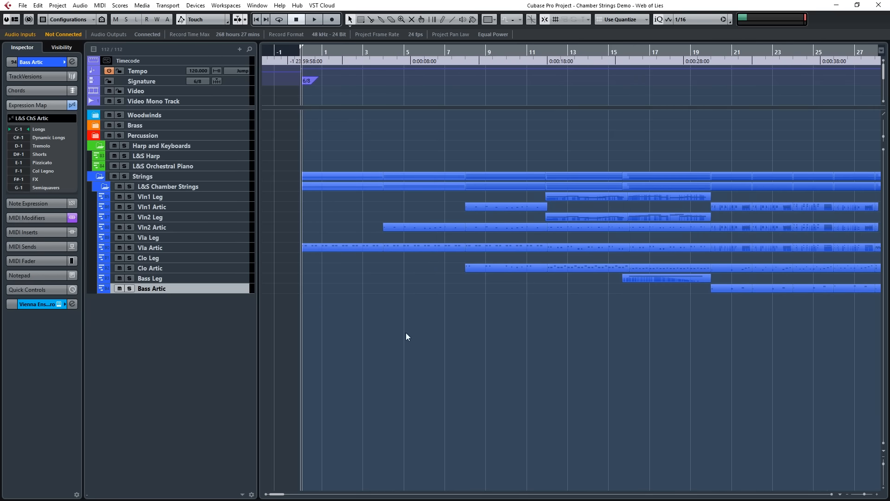
{"action": "left_click_drag", "start_coordinate": [399, 341], "coordinate": [303, 328]}
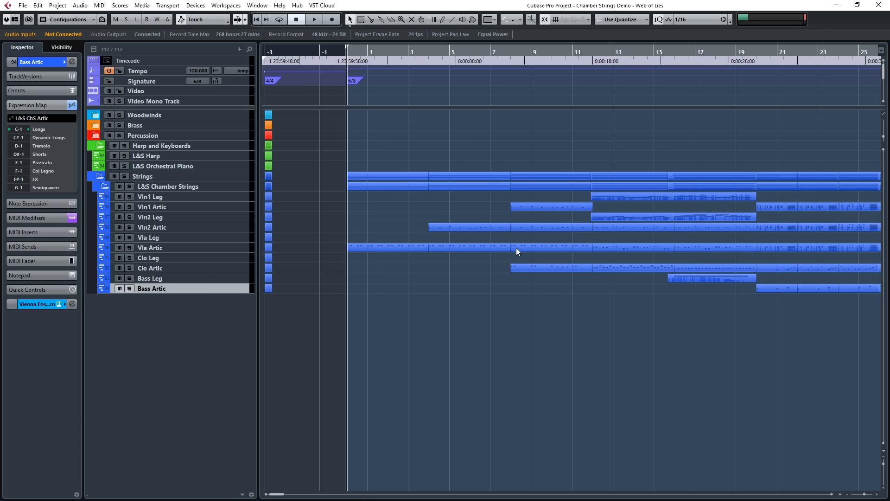
{"action": "scroll", "coordinate": [311, 290], "scroll_direction": "down", "scroll_amount": 6}
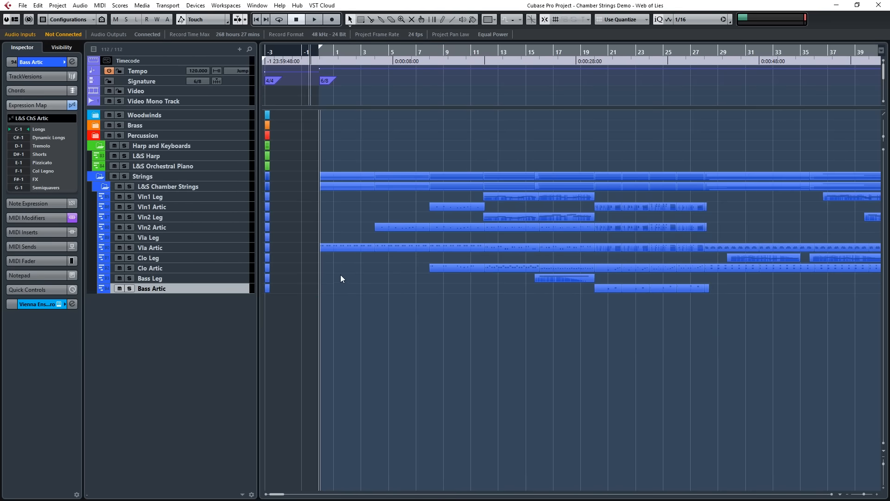
{"action": "scroll", "coordinate": [334, 283], "scroll_direction": "up", "scroll_amount": 2}
{"action": "scroll", "coordinate": [308, 305], "scroll_direction": "up", "scroll_amount": 1}
{"action": "left_click_drag", "start_coordinate": [426, 324], "coordinate": [367, 325]}
Check the Vln1 Leg, Vln1 Artic and Vln2 Artic tracks of the demo one by one.
{"action": "left_click", "coordinate": [154, 208]}
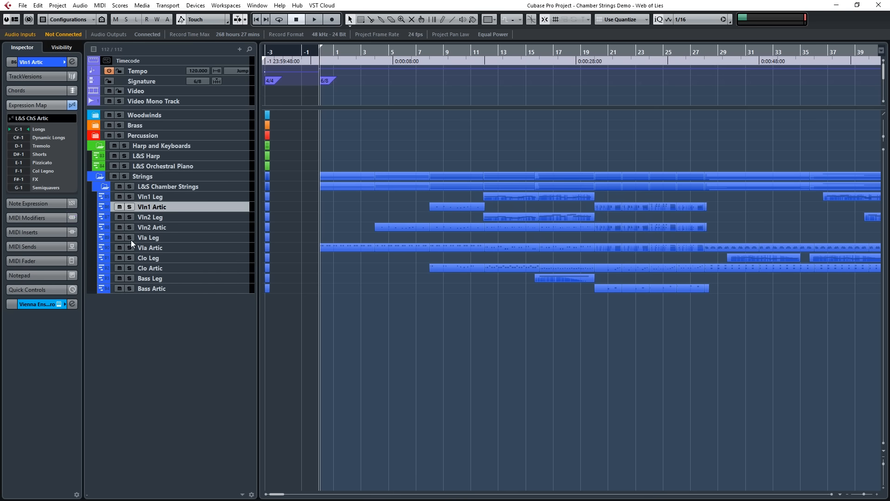
{"action": "left_click", "coordinate": [158, 195]}
{"action": "left_click", "coordinate": [159, 210]}
{"action": "left_click", "coordinate": [159, 227]}
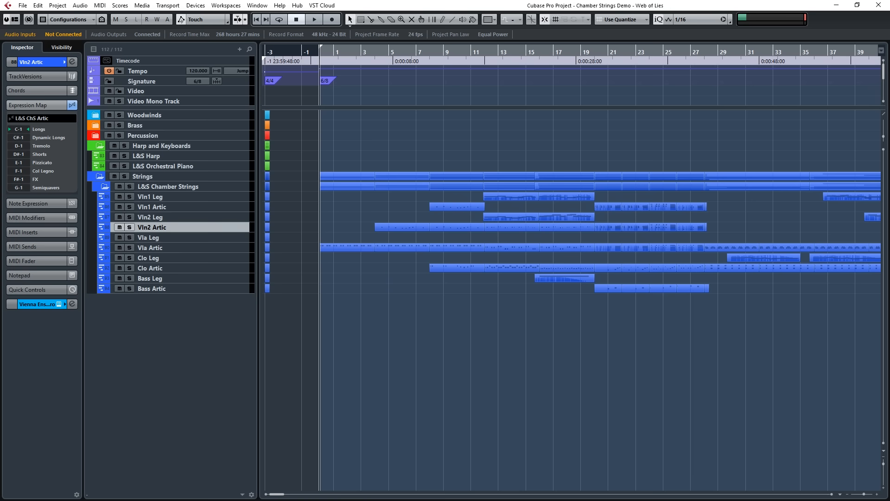
Inspect the Strings 1 Decca instrument's controller settings in Vienna Ensemble Pro and return to the Cubase project.
{"action": "mouse_move", "coordinate": [889, 18]}
{"action": "left_mouse_down"}
{"action": "mouse_move", "coordinate": [770, 21]}
{"action": "mouse_move", "coordinate": [820, 36]}
{"action": "left_mouse_up"}
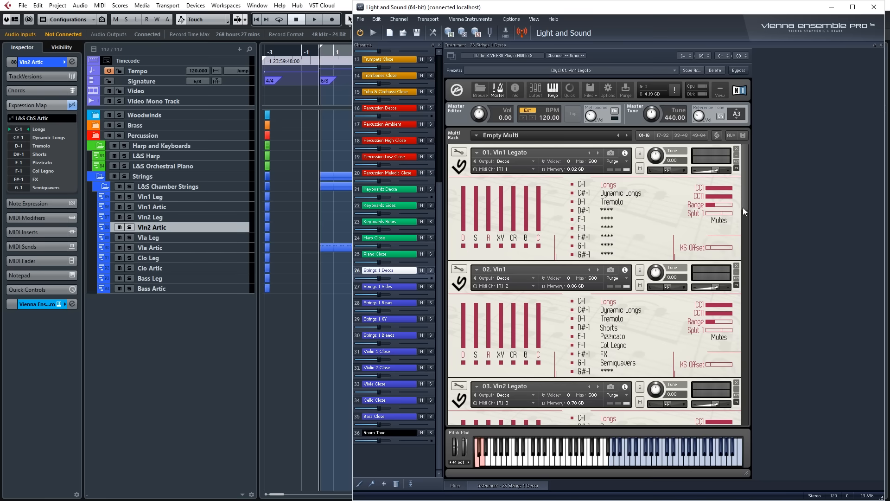
{"action": "left_click_drag", "start_coordinate": [743, 207], "coordinate": [739, 187]}
{"action": "left_click", "coordinate": [348, 15]}
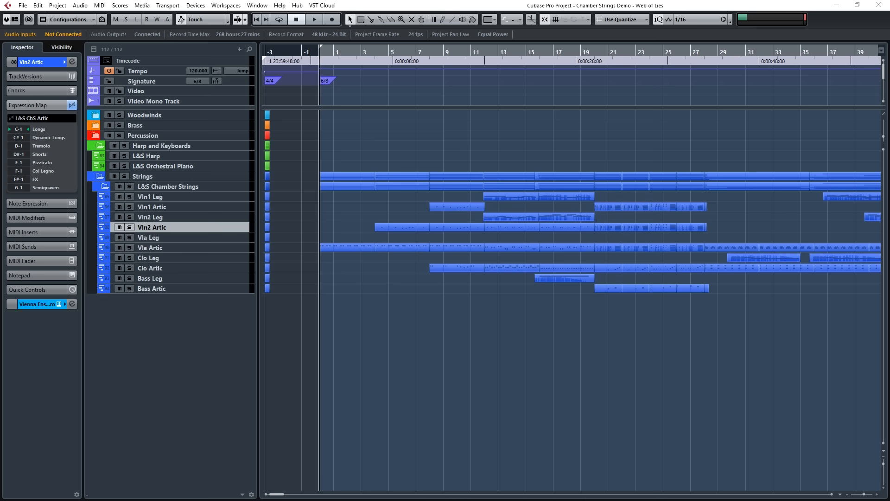
Open the MixConsole at full size and look through all its channels from Woods Room to Stereo Out.
{"action": "key", "text": "F3"}
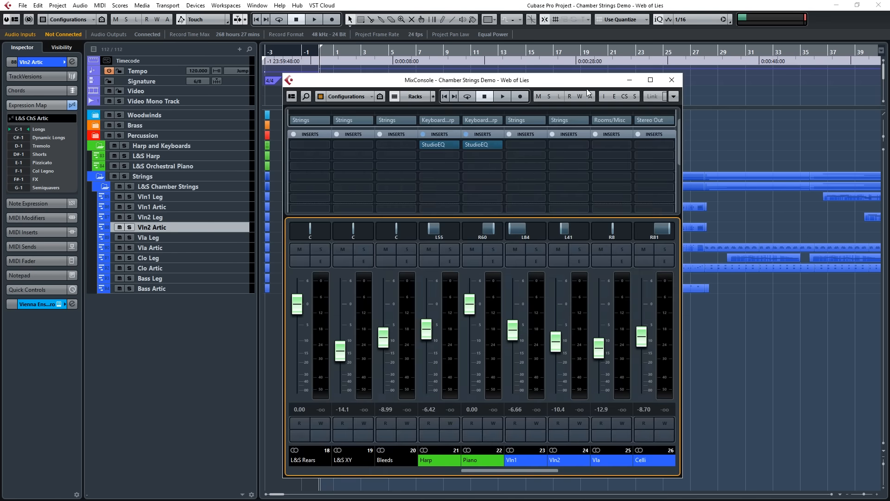
{"action": "left_click", "coordinate": [652, 80]}
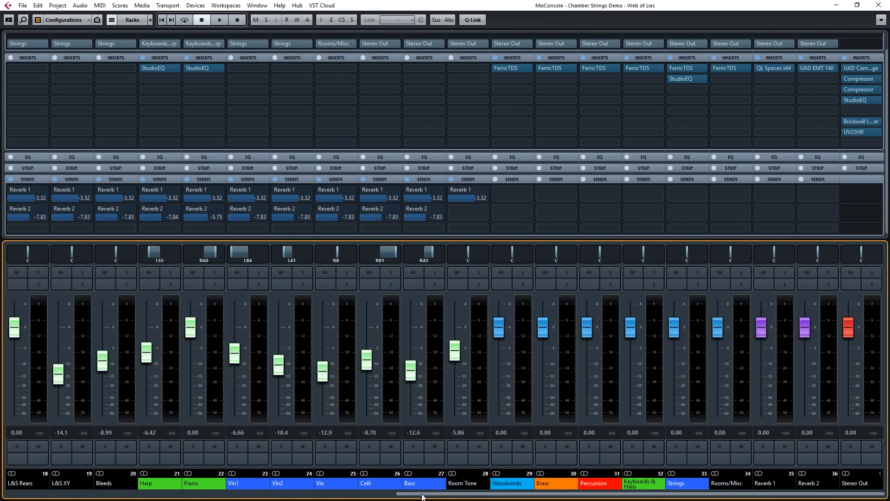
{"action": "left_click_drag", "start_coordinate": [422, 496], "coordinate": [1, 496]}
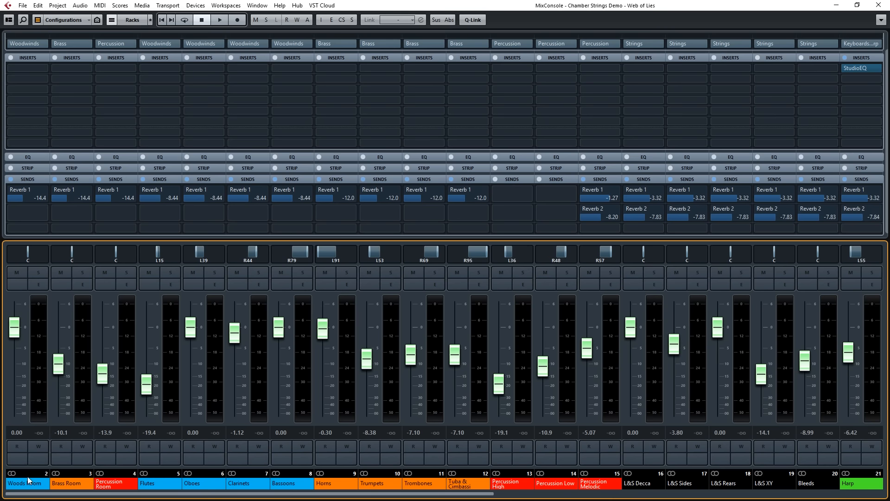
{"action": "left_click_drag", "start_coordinate": [285, 498], "coordinate": [712, 496]}
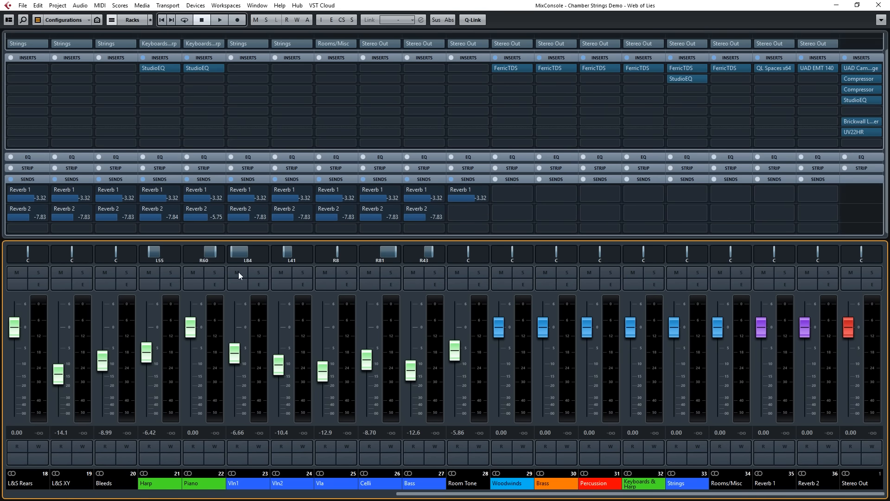
Inspect the QL Spaces insert on Reverb 1 and the UAD EMT 140 insert on Reverb 2.
{"action": "mouse_move", "coordinate": [704, 68]}
{"action": "left_click", "coordinate": [768, 67]}
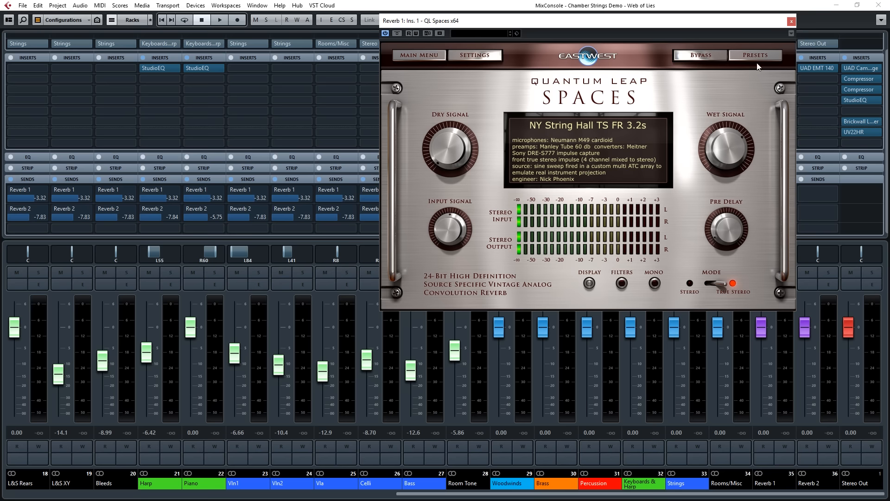
{"action": "left_click", "coordinate": [791, 21]}
{"action": "left_click", "coordinate": [813, 68]}
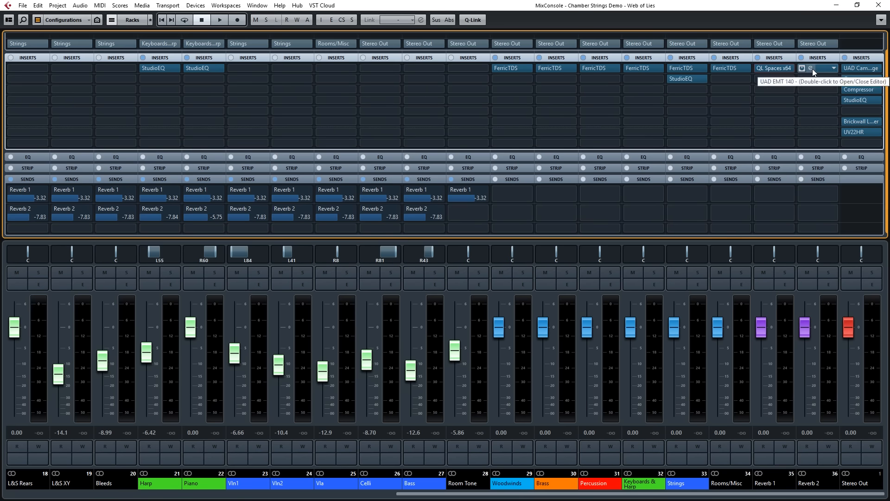
{"action": "left_click", "coordinate": [830, 82]}
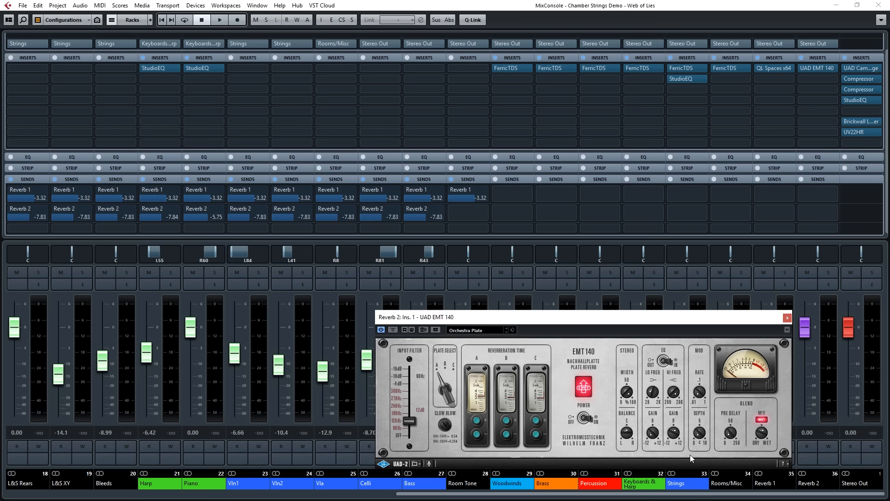
{"action": "left_click", "coordinate": [786, 318]}
Select the range of mixer channels from L&S Decca through Bass.
{"action": "left_click_drag", "start_coordinate": [422, 497], "coordinate": [373, 498]}
{"action": "left_click", "coordinate": [26, 483]}
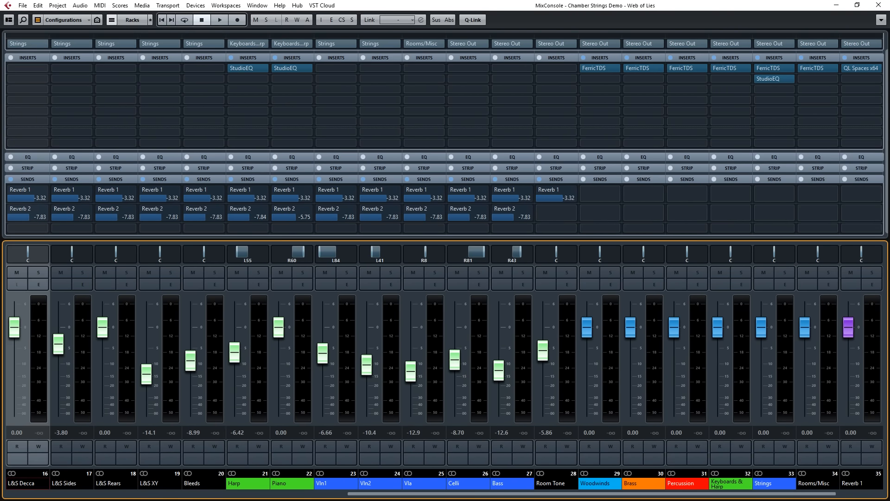
{"action": "left_click", "coordinate": [512, 483], "text": "shift"}
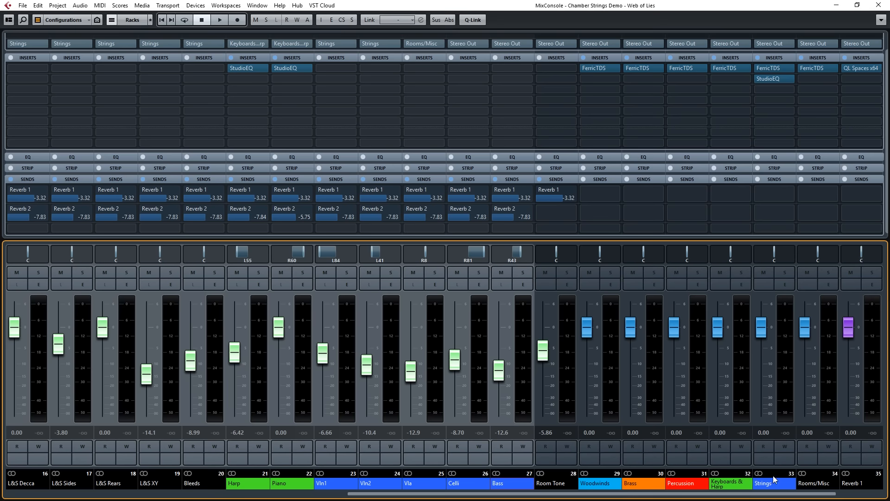
Select the Strings group channel and inspect its FerricTDS and StudioEQ inserts.
{"action": "left_click", "coordinate": [769, 455]}
{"action": "left_click", "coordinate": [764, 68]}
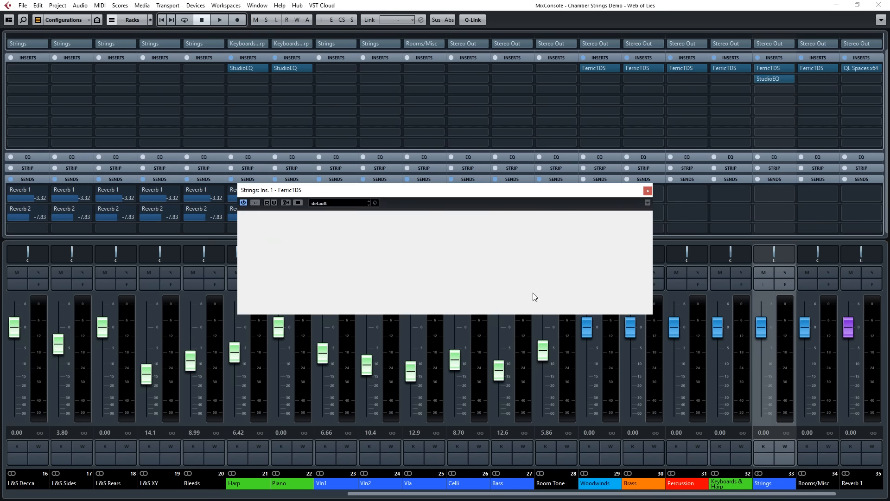
{"action": "left_click", "coordinate": [647, 190]}
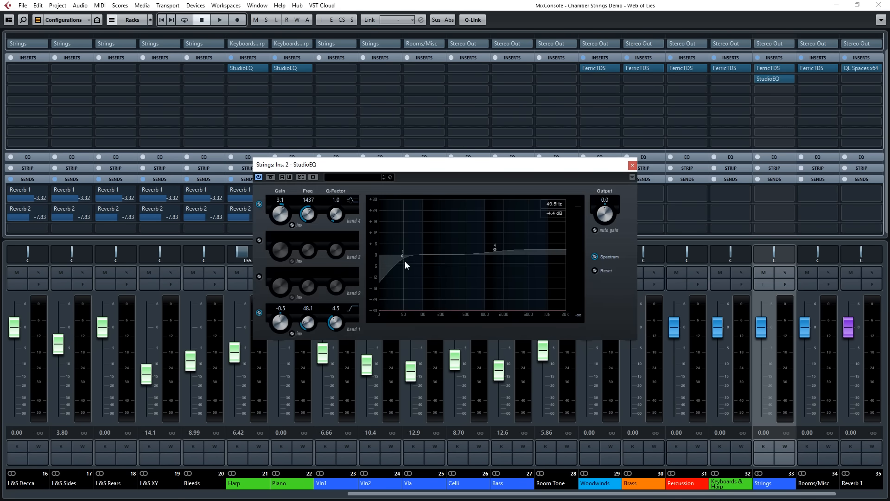
{"action": "left_click", "coordinate": [632, 165]}
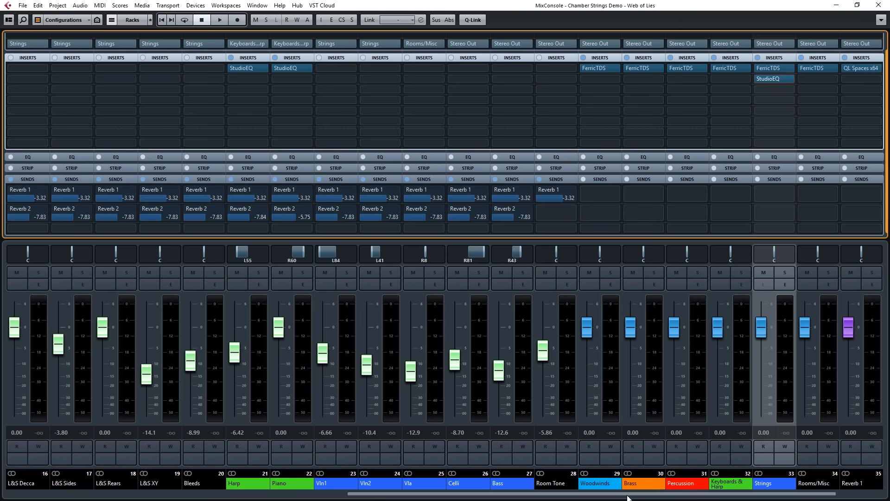
Inspect the two Compressor inserts and the StudioEQ insert on the Stereo Out channel.
{"action": "scroll", "coordinate": [850, 407], "scroll_direction": "right", "scroll_amount": 2}
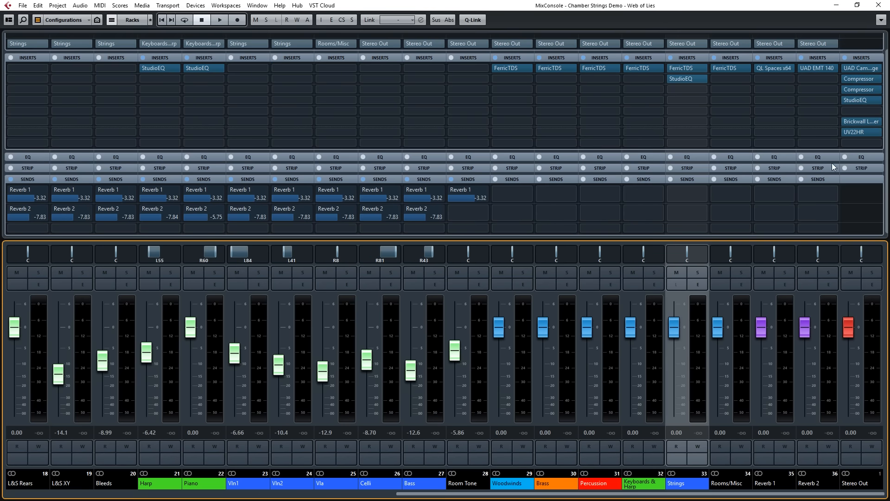
{"action": "left_click_drag", "start_coordinate": [854, 78], "coordinate": [857, 92]}
{"action": "left_click", "coordinate": [854, 79]}
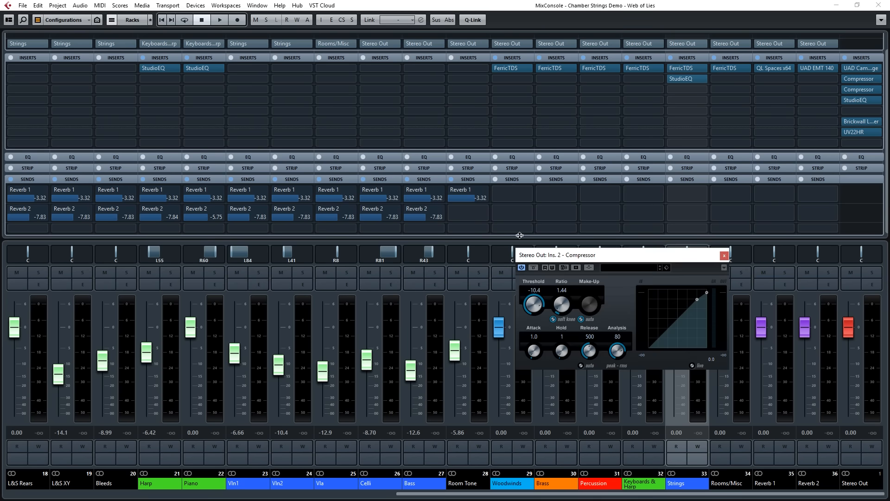
{"action": "left_click", "coordinate": [724, 255]}
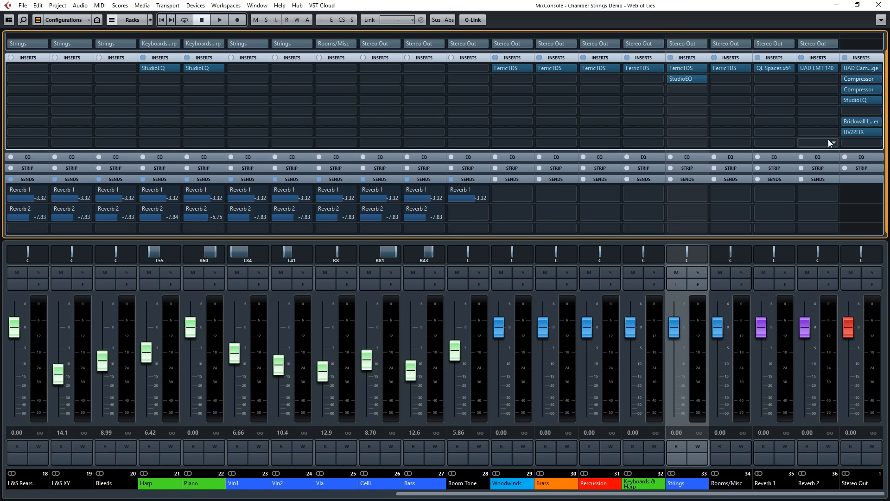
{"action": "left_click", "coordinate": [854, 89]}
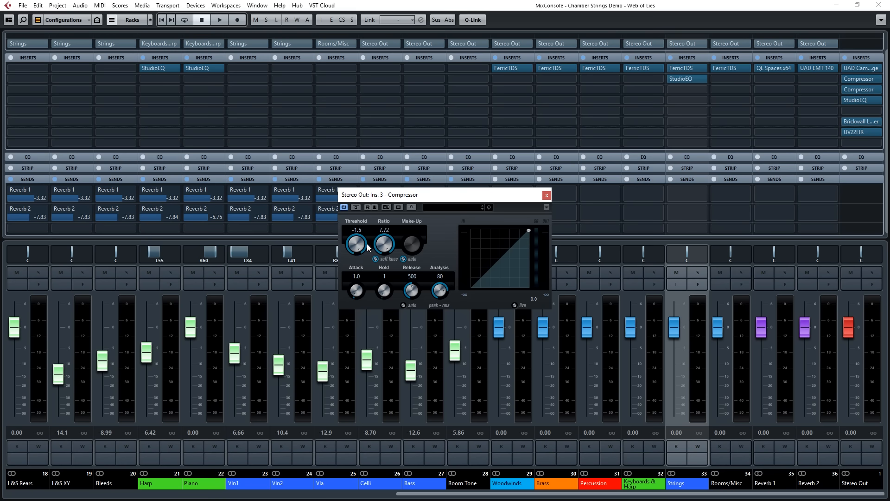
{"action": "left_click", "coordinate": [547, 195]}
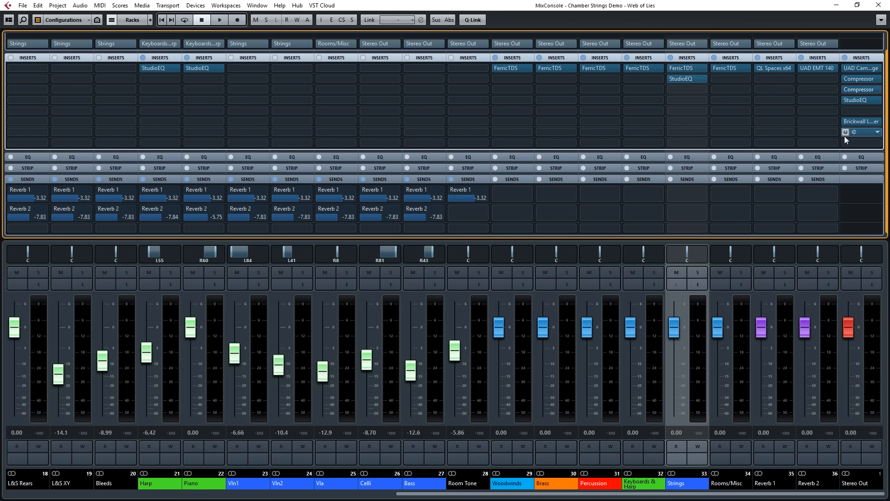
{"action": "left_click", "coordinate": [854, 101]}
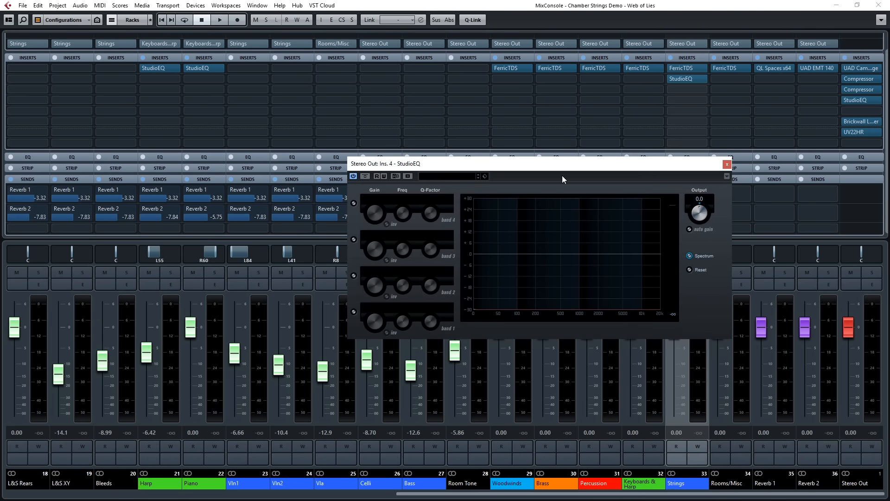
{"action": "left_click", "coordinate": [727, 163]}
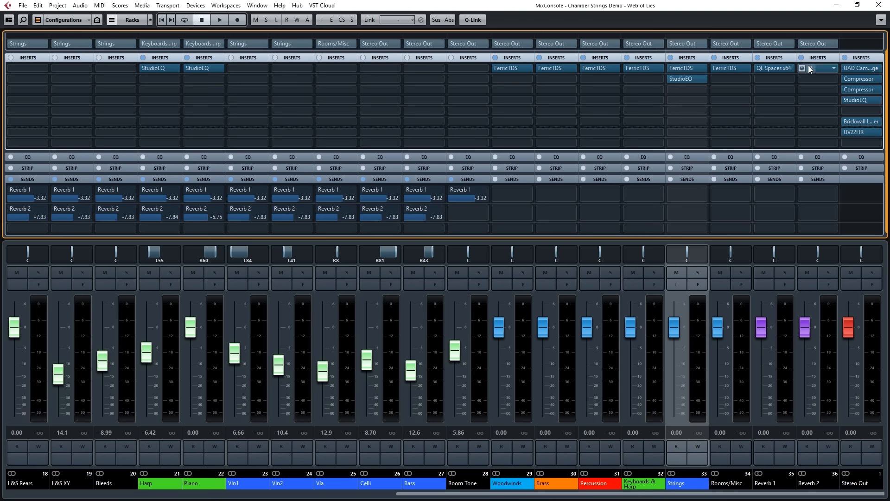
Inspect the UAD Cambridge equaliser on Stereo Out, including its Level control.
{"action": "left_click", "coordinate": [851, 69]}
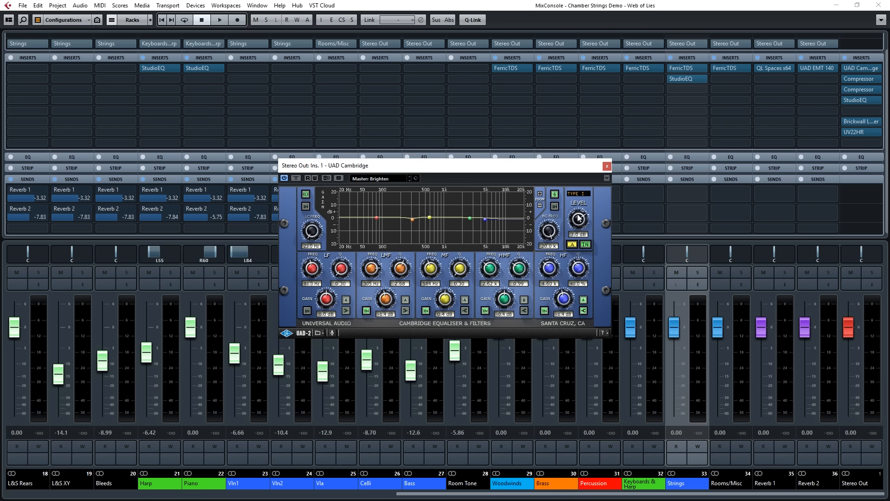
{"action": "mouse_move", "coordinate": [579, 223]}
{"action": "left_mouse_down"}
{"action": "mouse_move", "coordinate": [579, 208]}
{"action": "mouse_move", "coordinate": [581, 226]}
{"action": "left_mouse_up"}
{"action": "mouse_move", "coordinate": [849, 82]}
{"action": "left_click_drag", "start_coordinate": [575, 215], "coordinate": [609, 207]}
{"action": "left_click_drag", "start_coordinate": [581, 220], "coordinate": [581, 211]}
{"action": "left_click", "coordinate": [606, 167]}
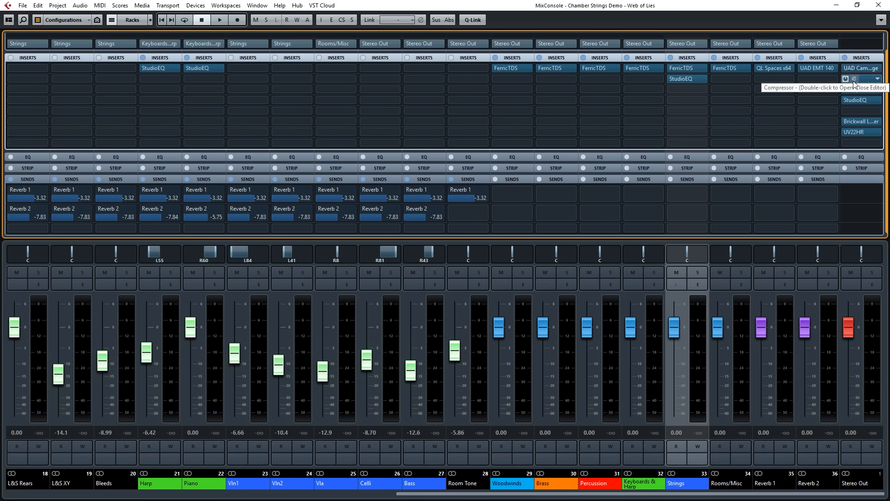
Bypass all inserts on the Stereo Out channel, then look over the remaining channels and close the MixConsole.
{"action": "left_click", "coordinate": [845, 57]}
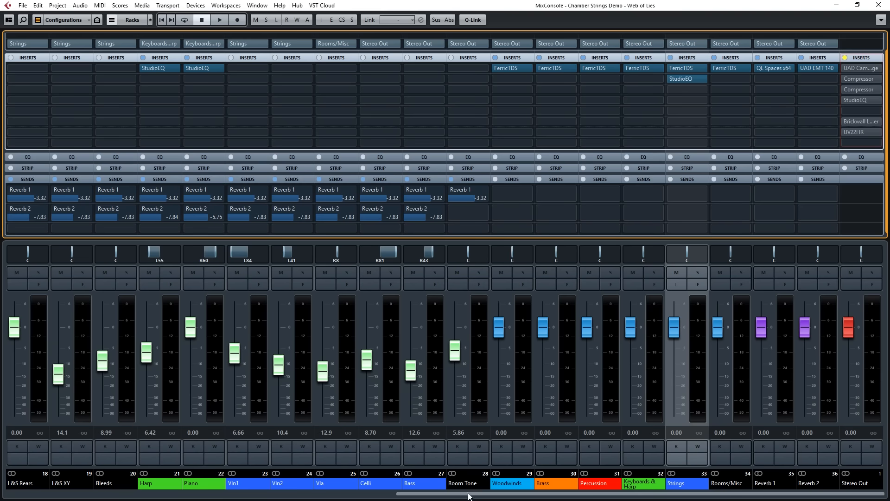
{"action": "left_click_drag", "start_coordinate": [469, 496], "coordinate": [276, 497]}
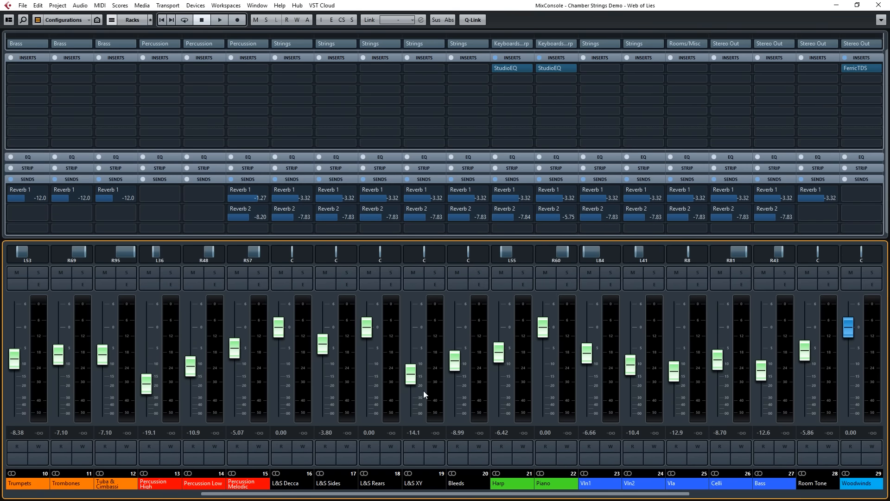
{"action": "left_click_drag", "start_coordinate": [360, 497], "coordinate": [457, 499]}
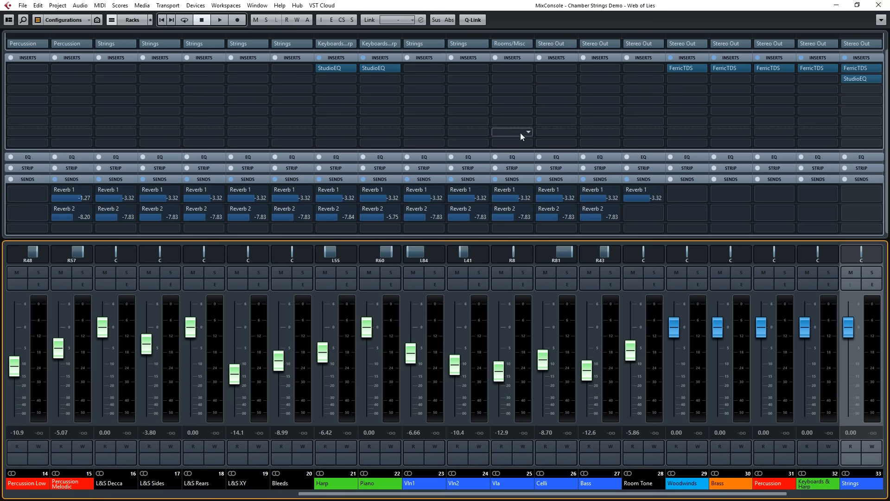
{"action": "left_click", "coordinate": [879, 5]}
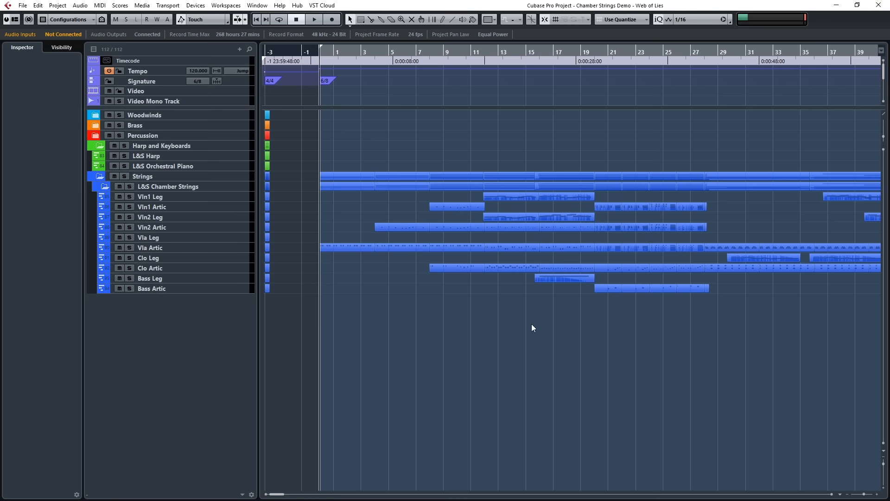